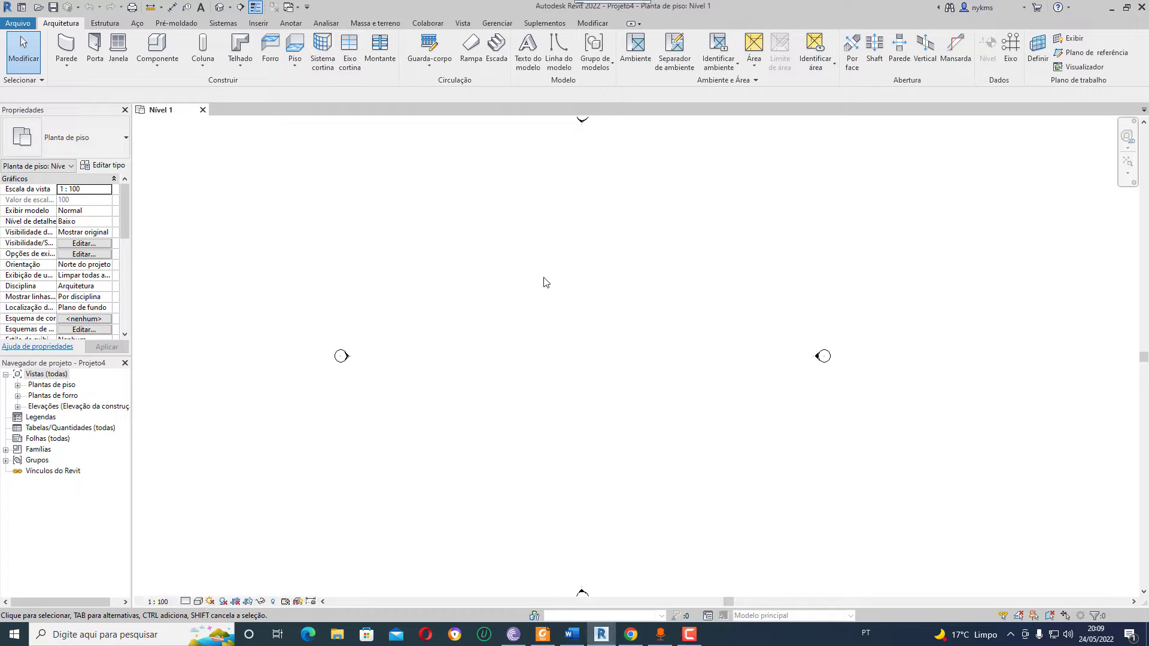
Use UN to set Comprimento units to Metros, rounded to 2 decimal places.
key("u")
key("n")
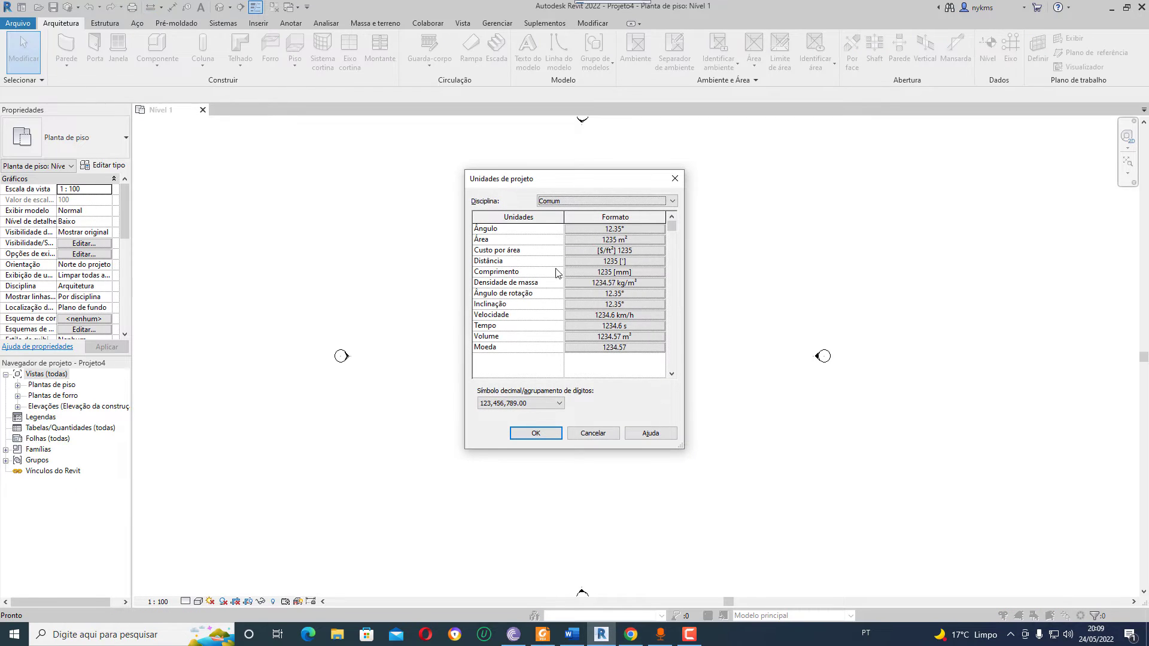
left_click(622, 272)
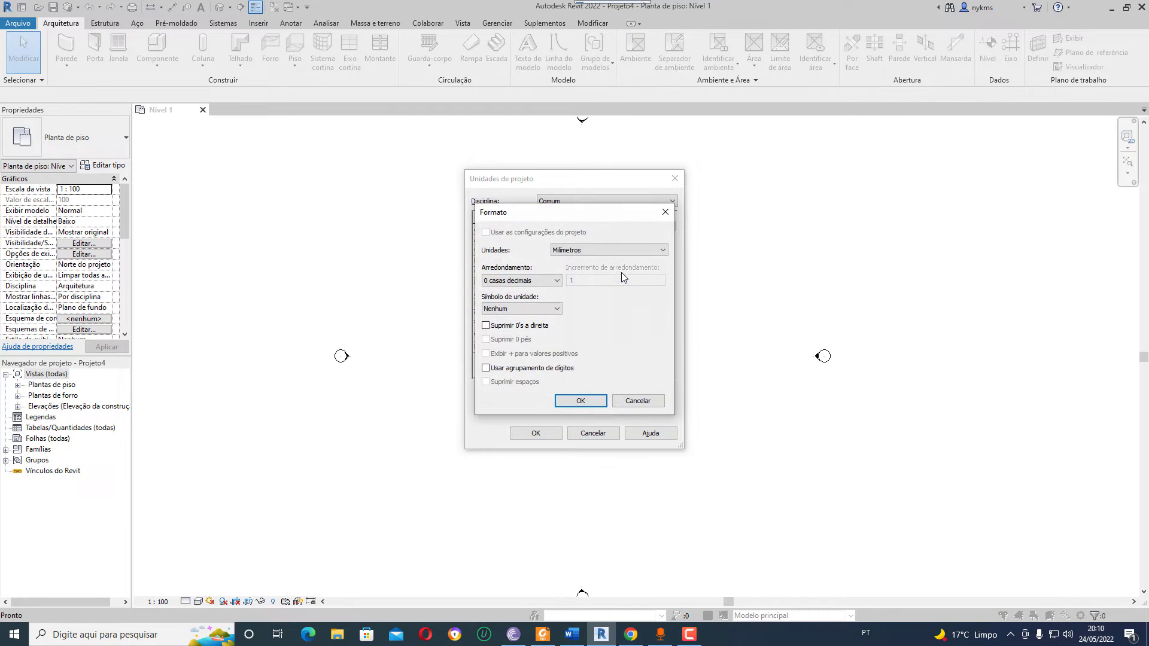
left_click(616, 251)
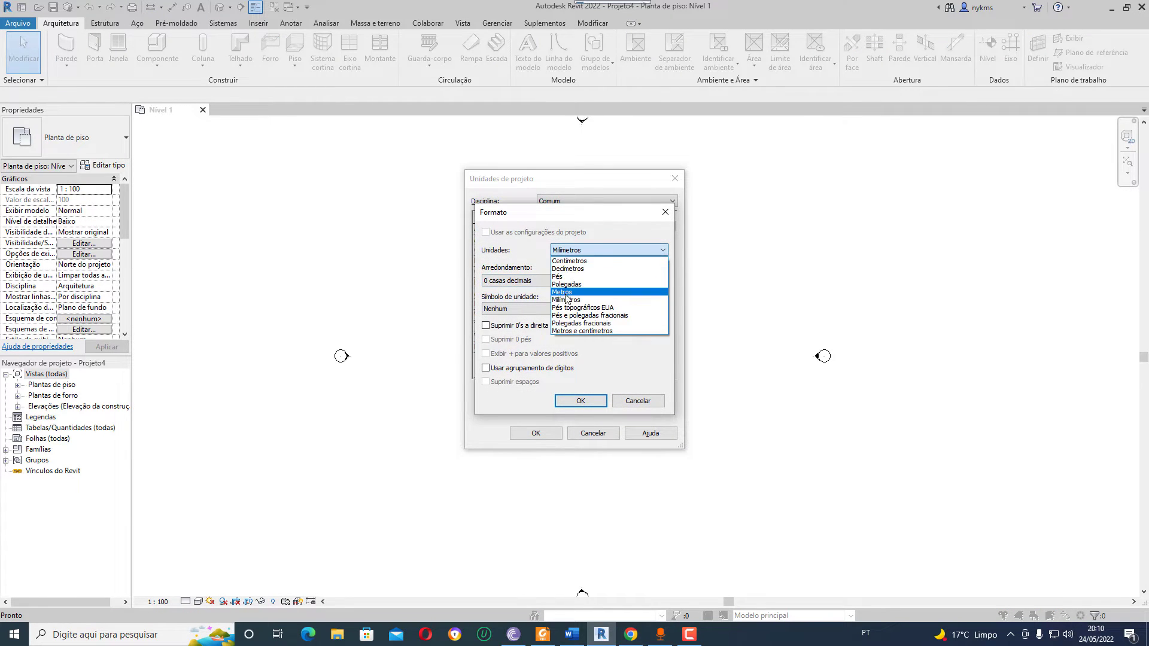
left_click(566, 294)
left_click(521, 280)
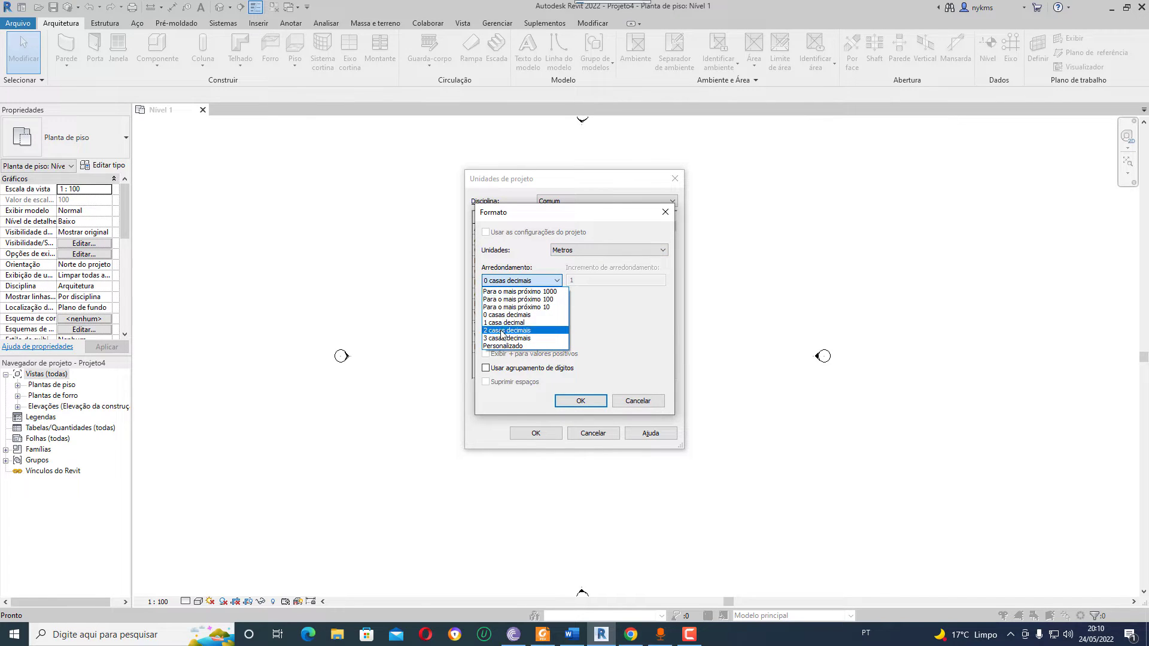
left_click(502, 330)
left_click(595, 402)
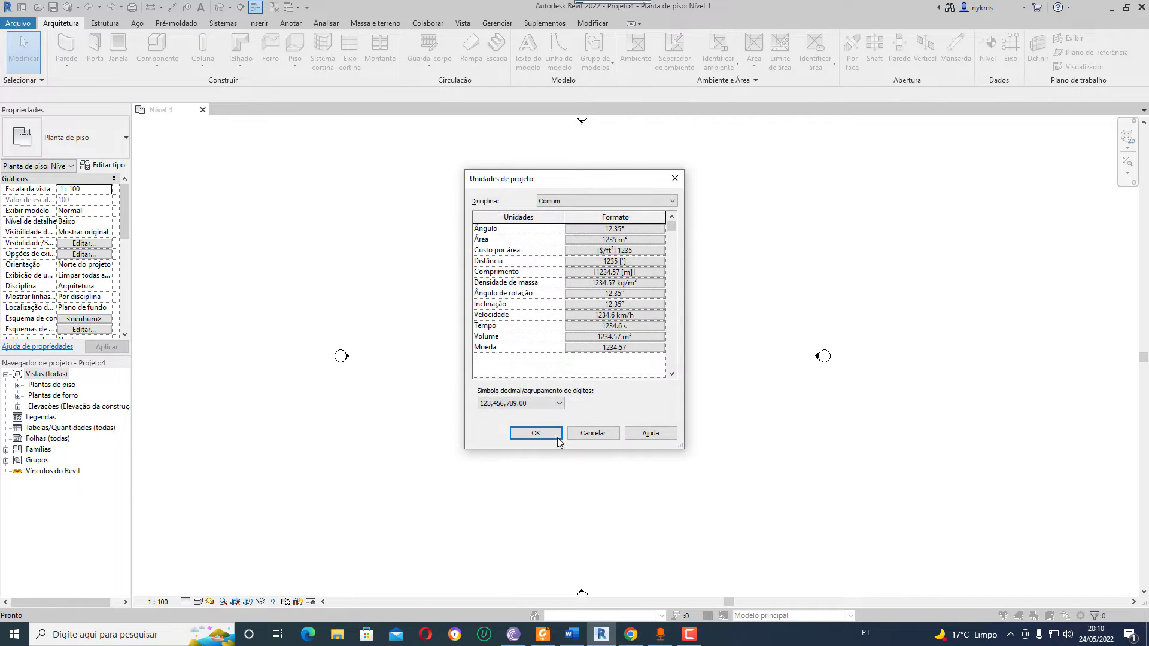
left_click(540, 433)
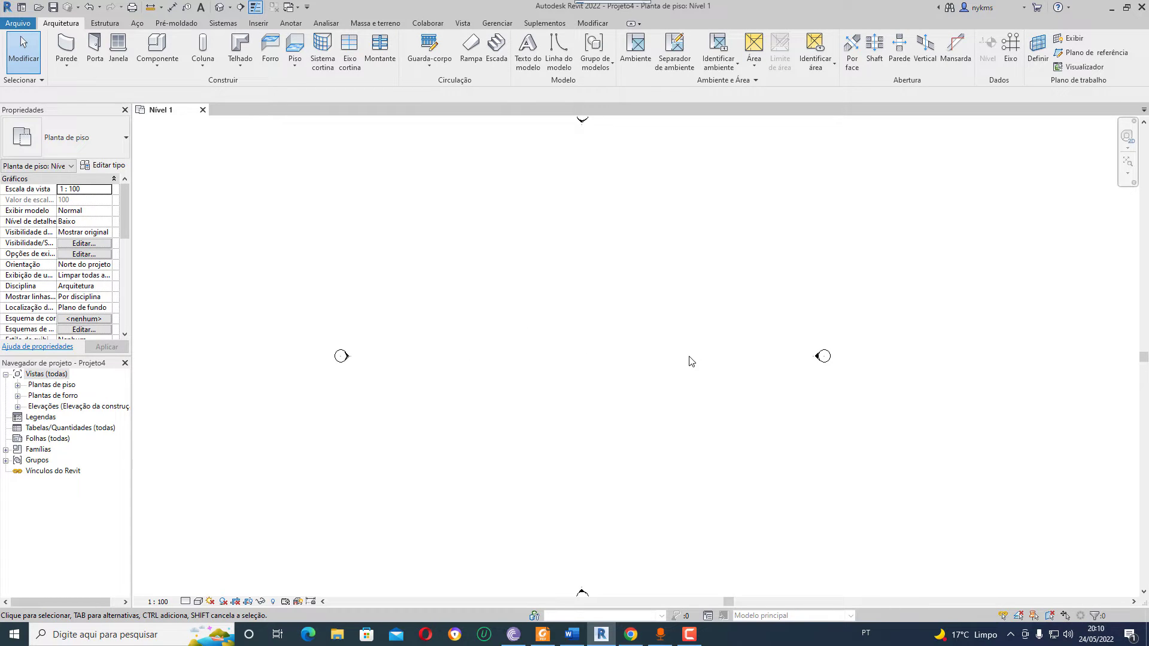
Draw a 9.1 m Genérico - 90 mm Tijolo architectural wall on Nível 1.
left_click(70, 64)
left_click(88, 91)
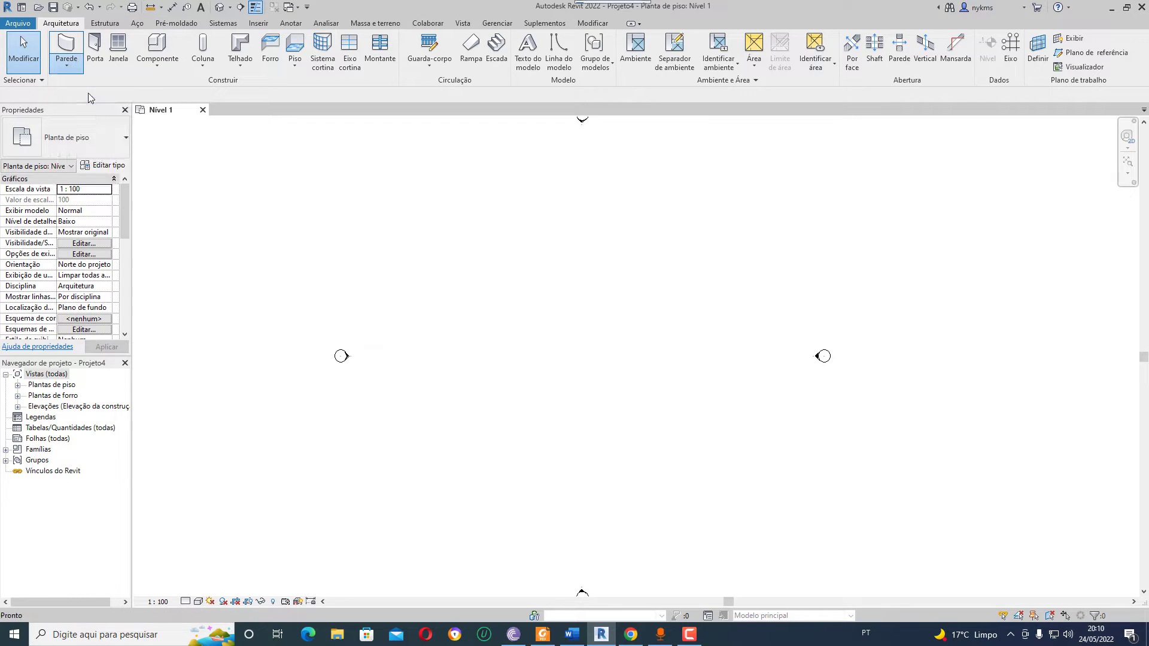
left_click(118, 145)
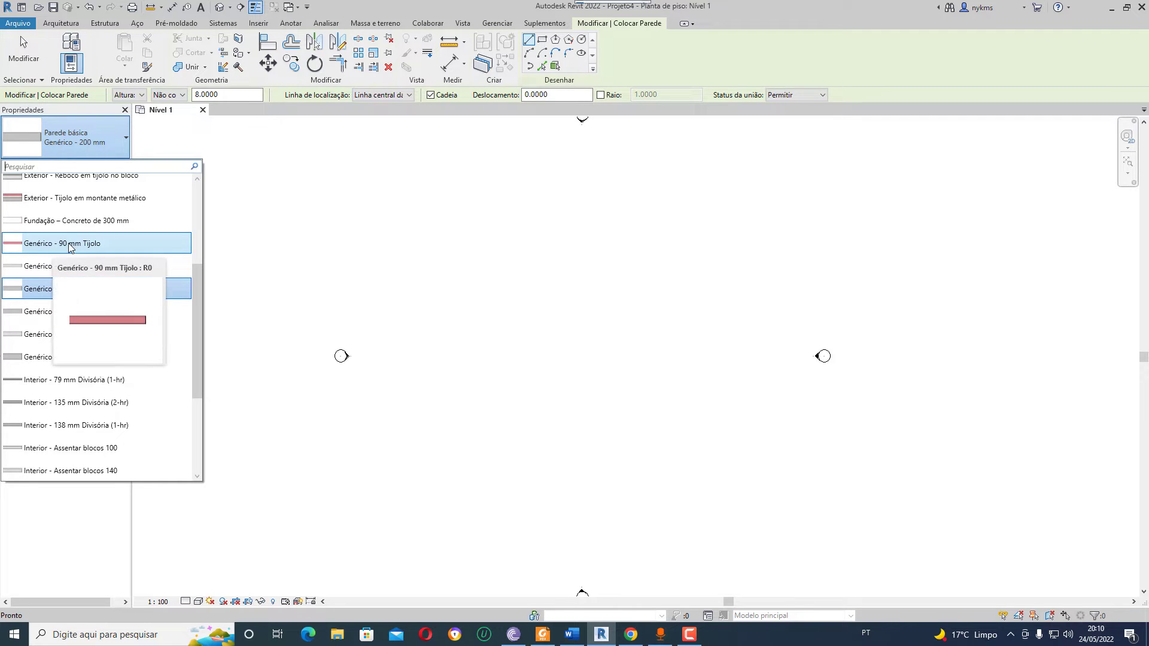
left_click(58, 247)
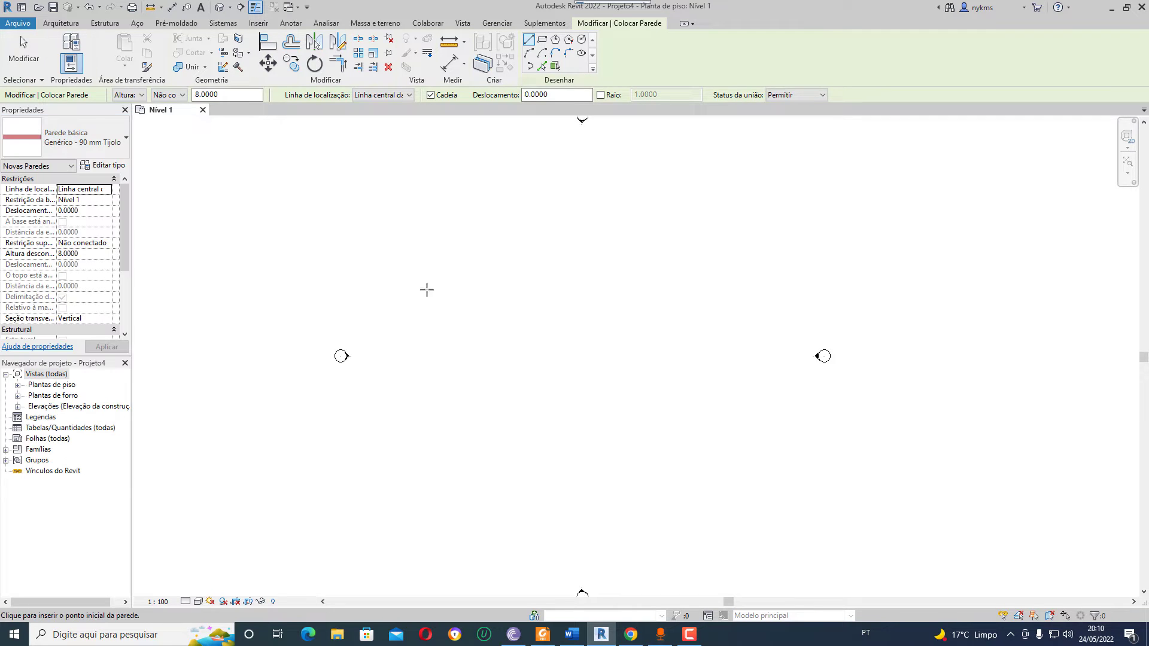
left_click(493, 352)
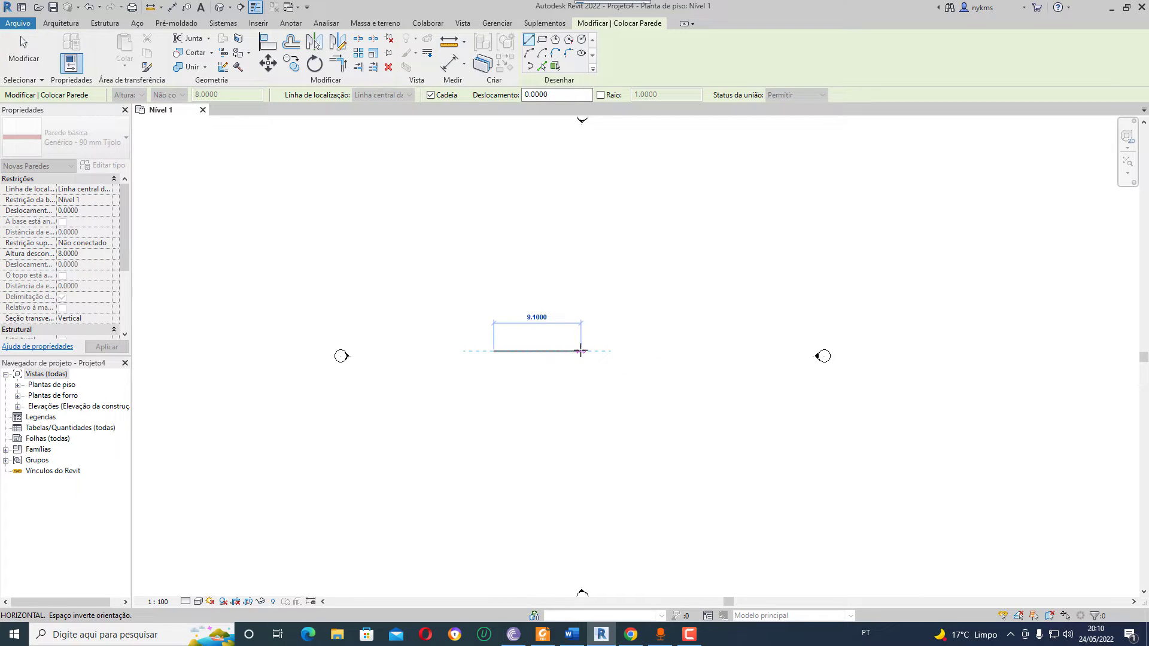
left_click(580, 351)
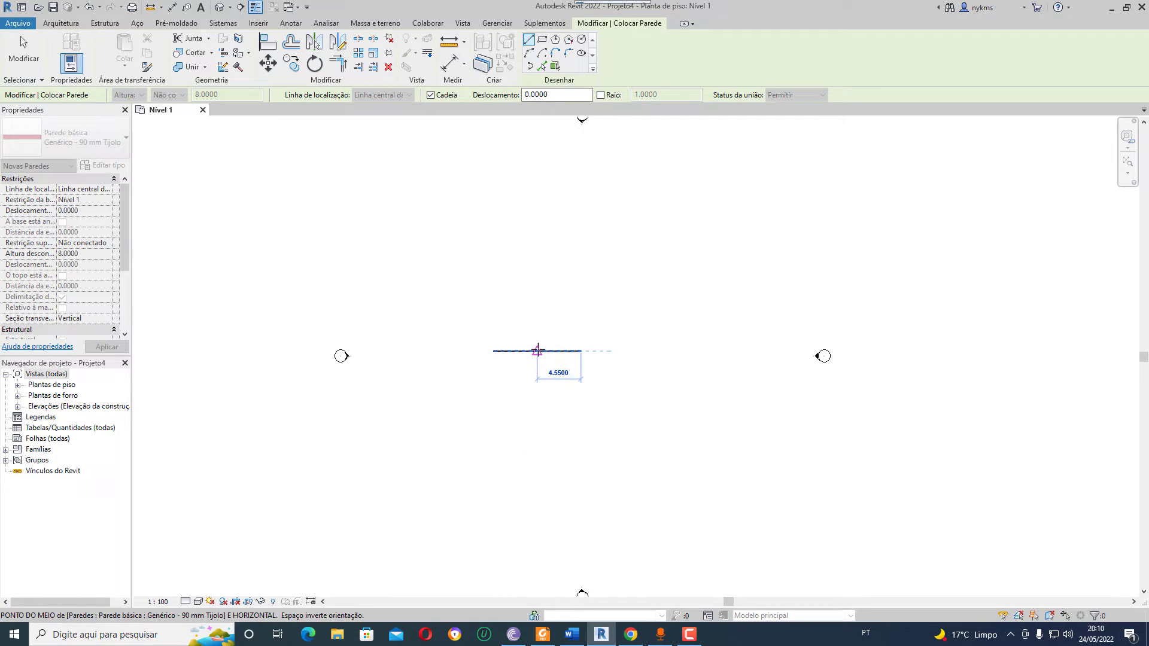
right_click(531, 351)
left_click(531, 358)
scroll(515, 347, "up", 3)
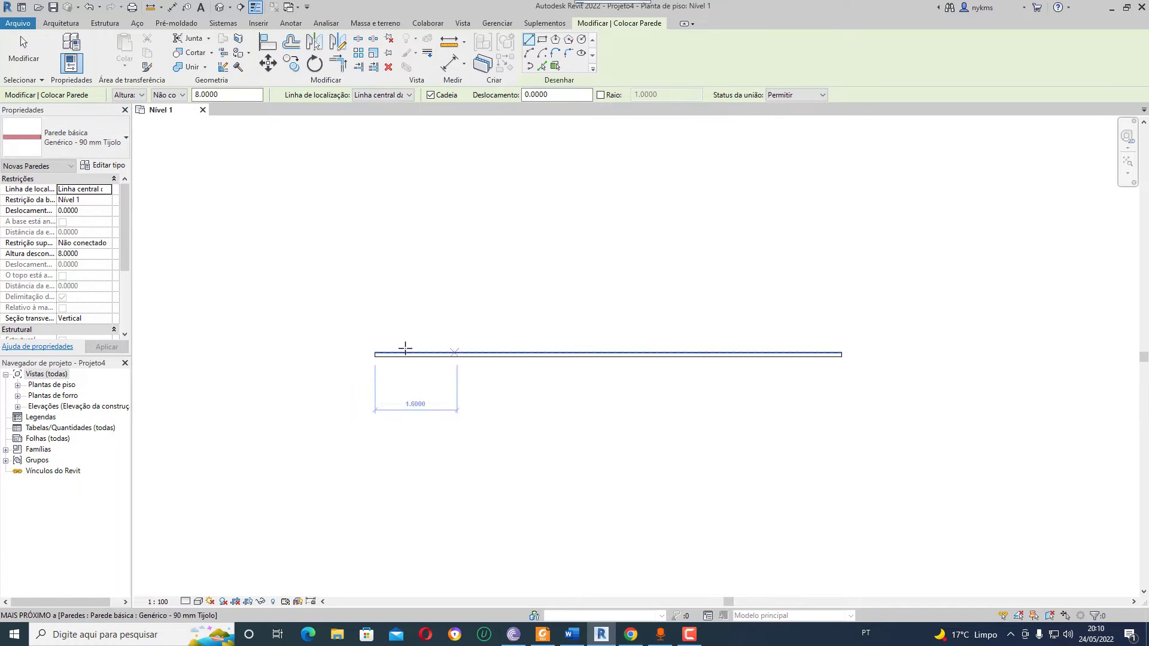
scroll(407, 347, "up", 2)
right_click(470, 309)
left_click(472, 311)
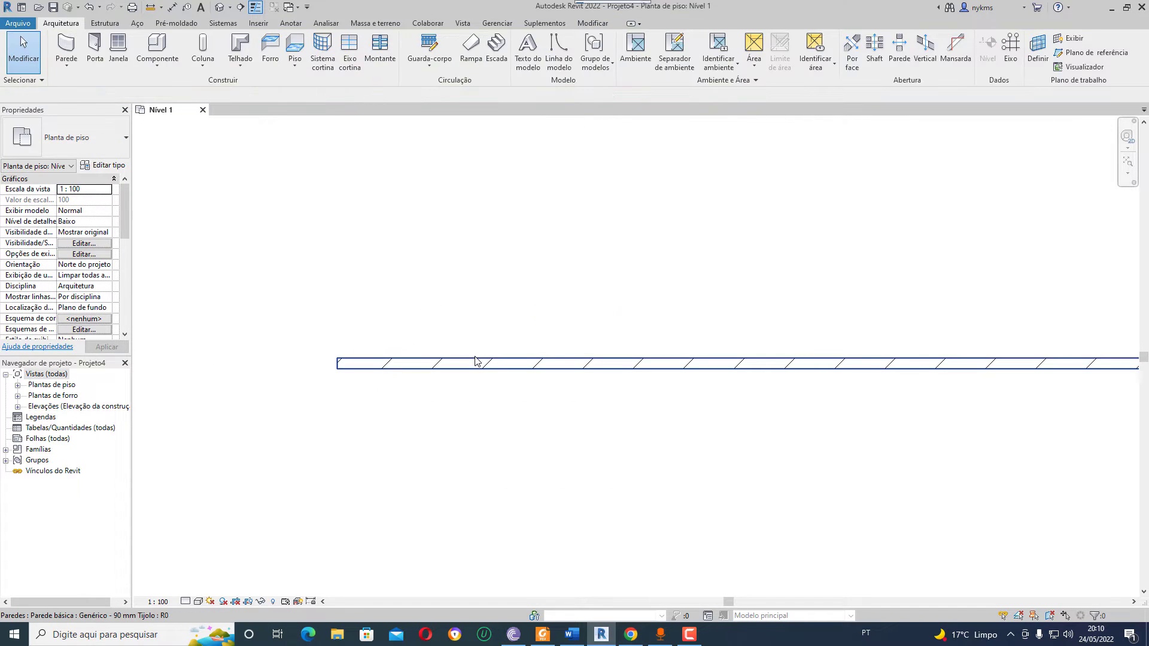
Set the brick wall's unconnected height (Altura desconectada) to 4 m.
left_click(479, 361)
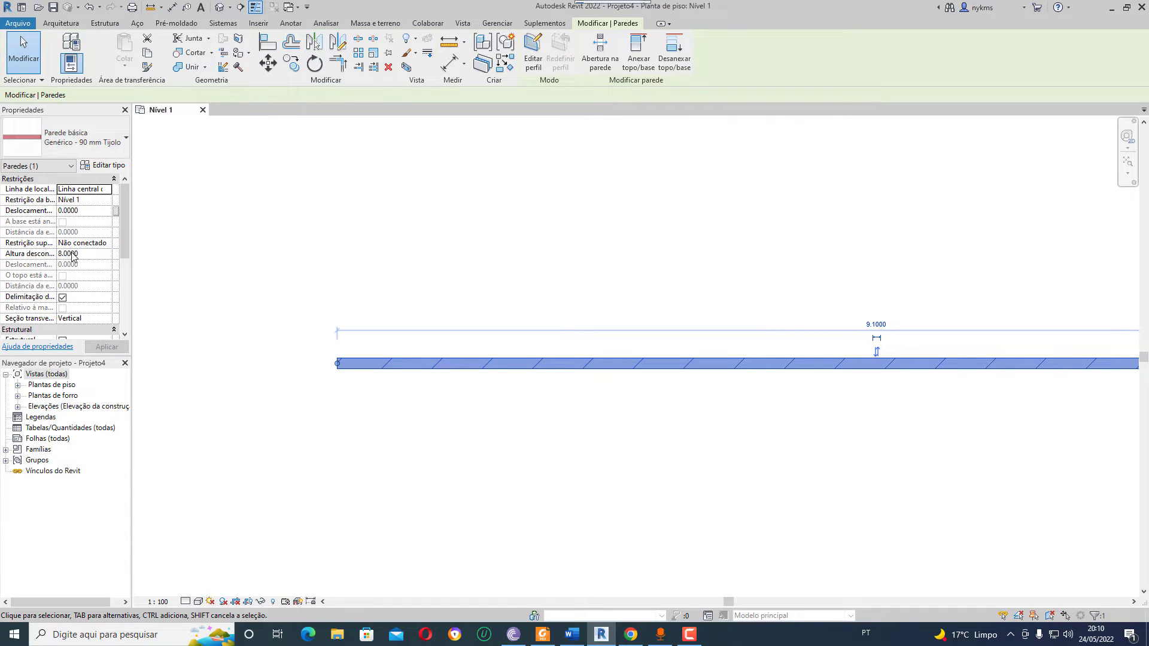
left_click(87, 254)
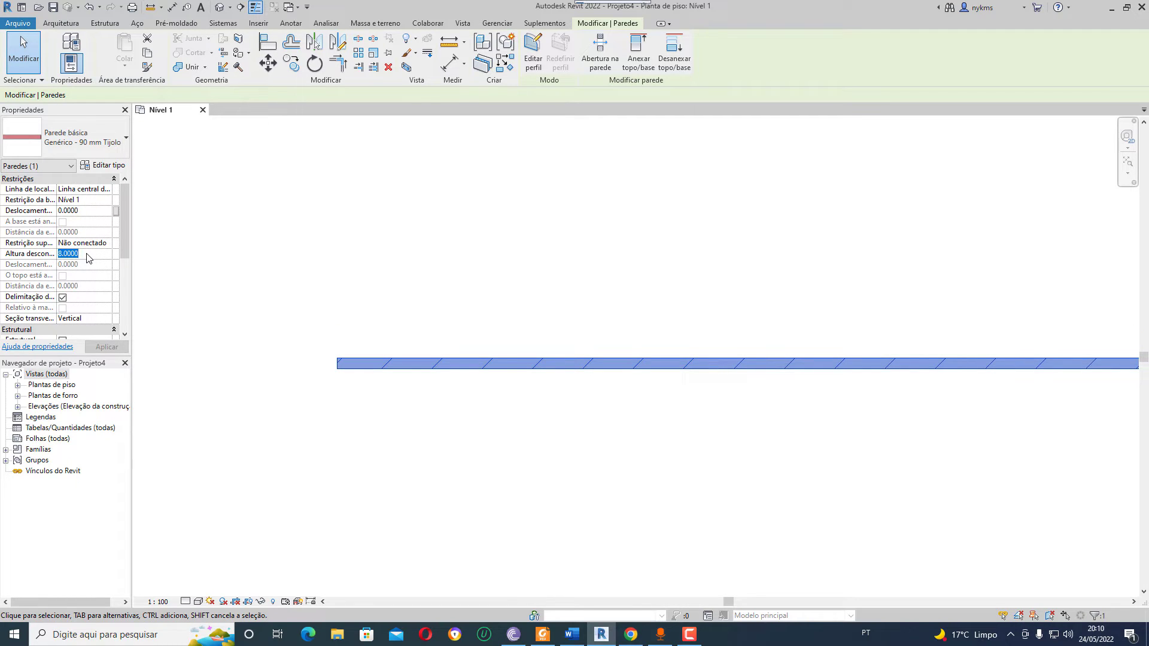
type("4")
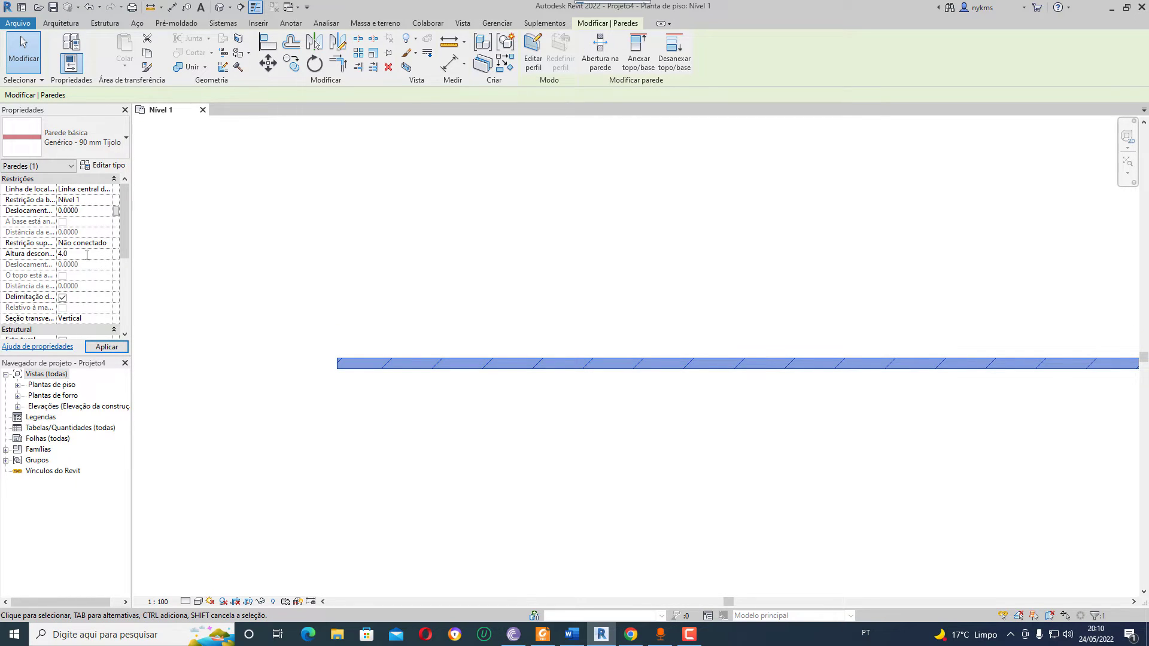
left_click(107, 347)
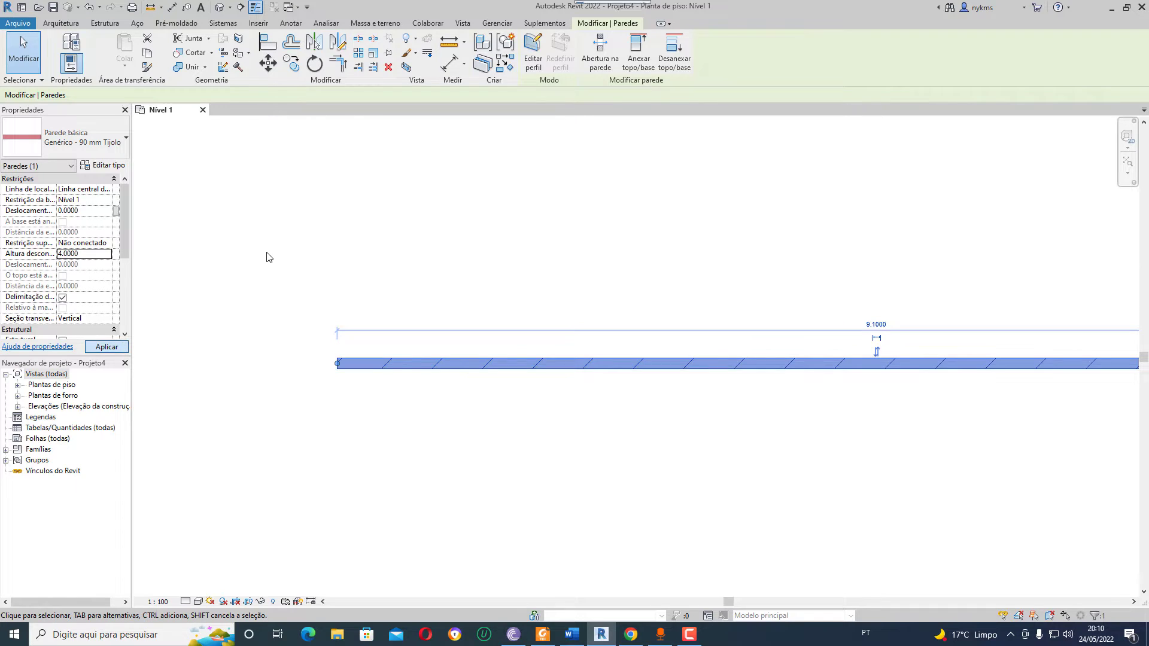
scroll(267, 274, "down", 2)
scroll(237, 305, "down", 1)
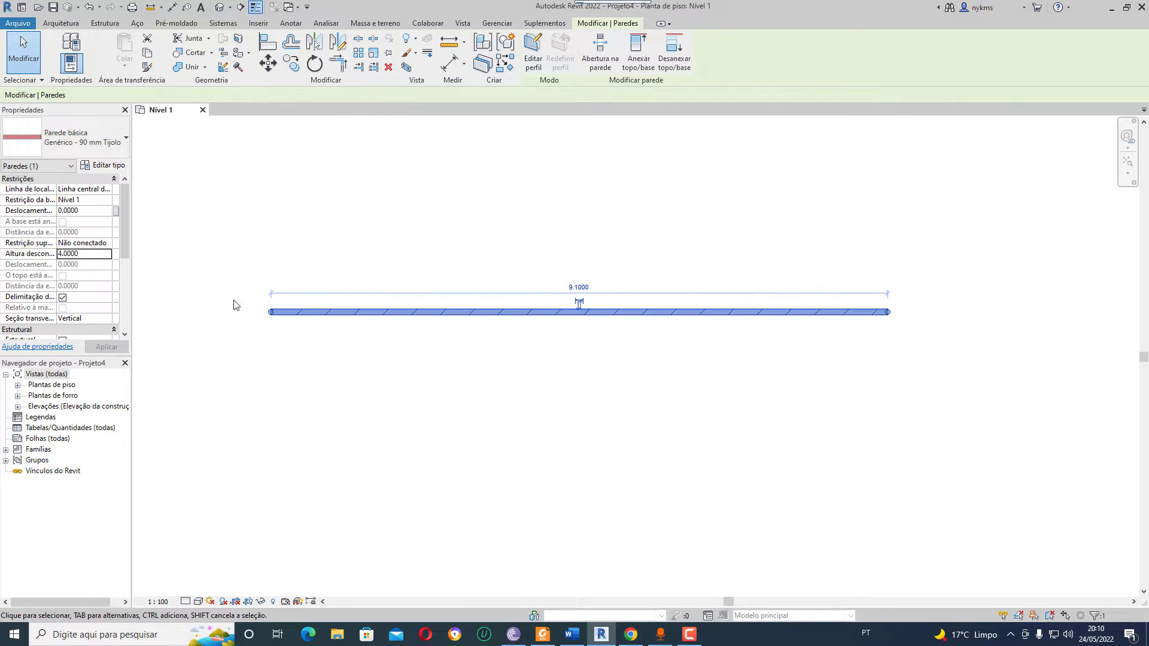
scroll(317, 333, "up", 3)
left_click(375, 257)
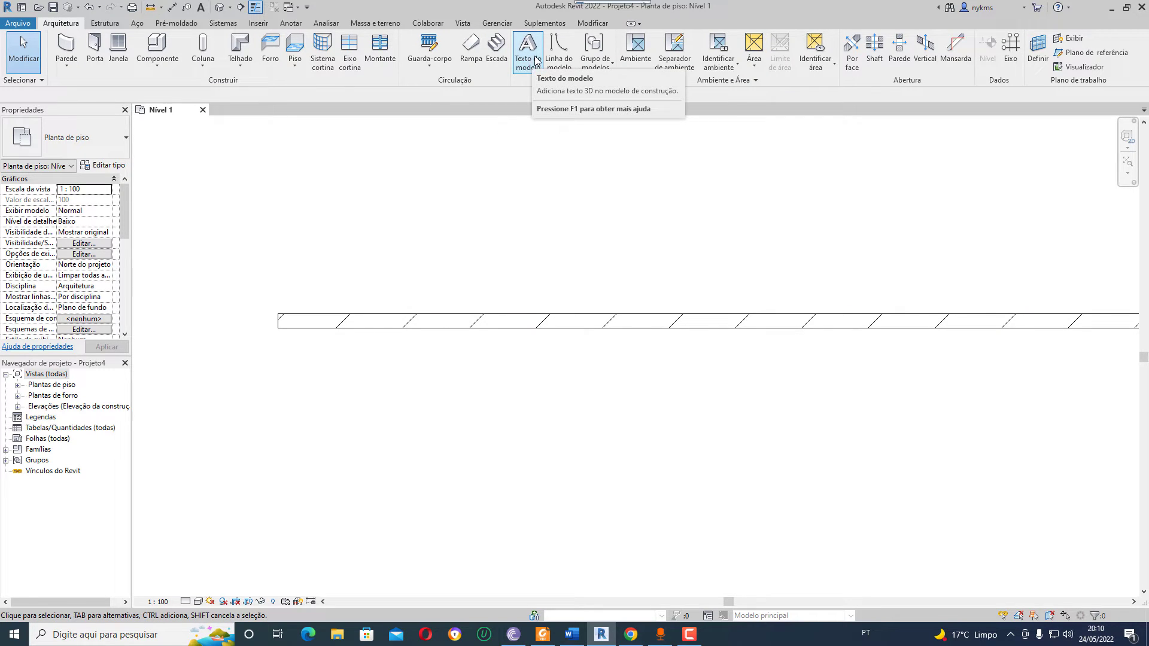
Draw a reference plane along the brick wall's front face.
left_click(1084, 53)
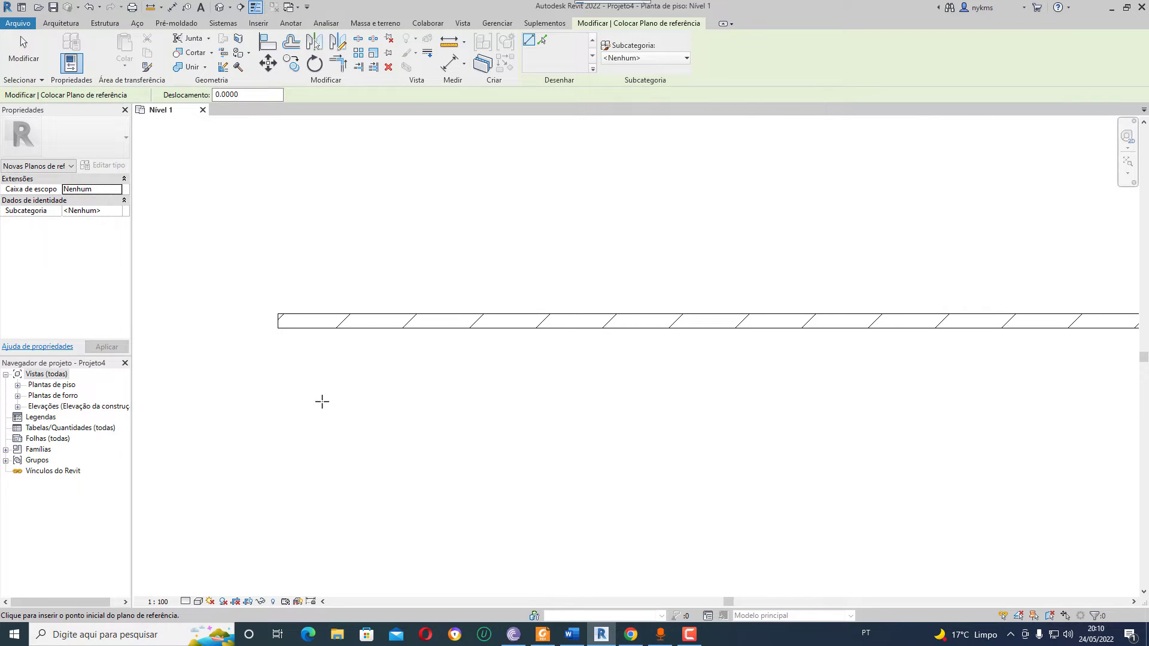
scroll(300, 346, "up", 1)
scroll(300, 347, "up", 1)
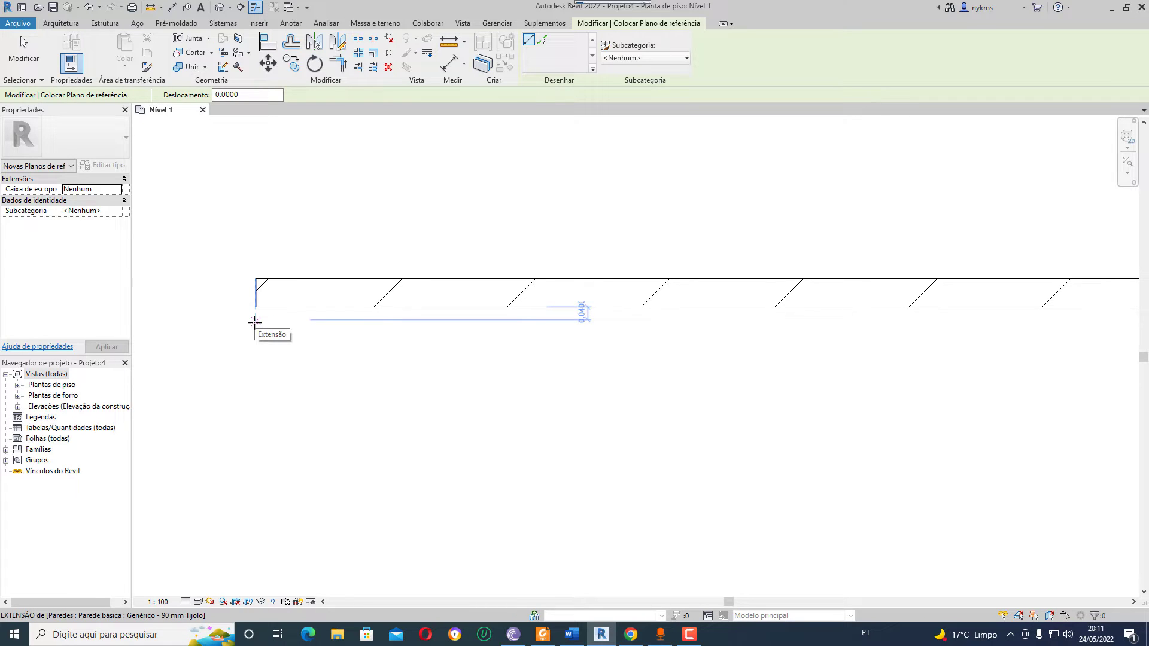
left_click(255, 322)
scroll(182, 332, "down", 2)
scroll(199, 326, "down", 1)
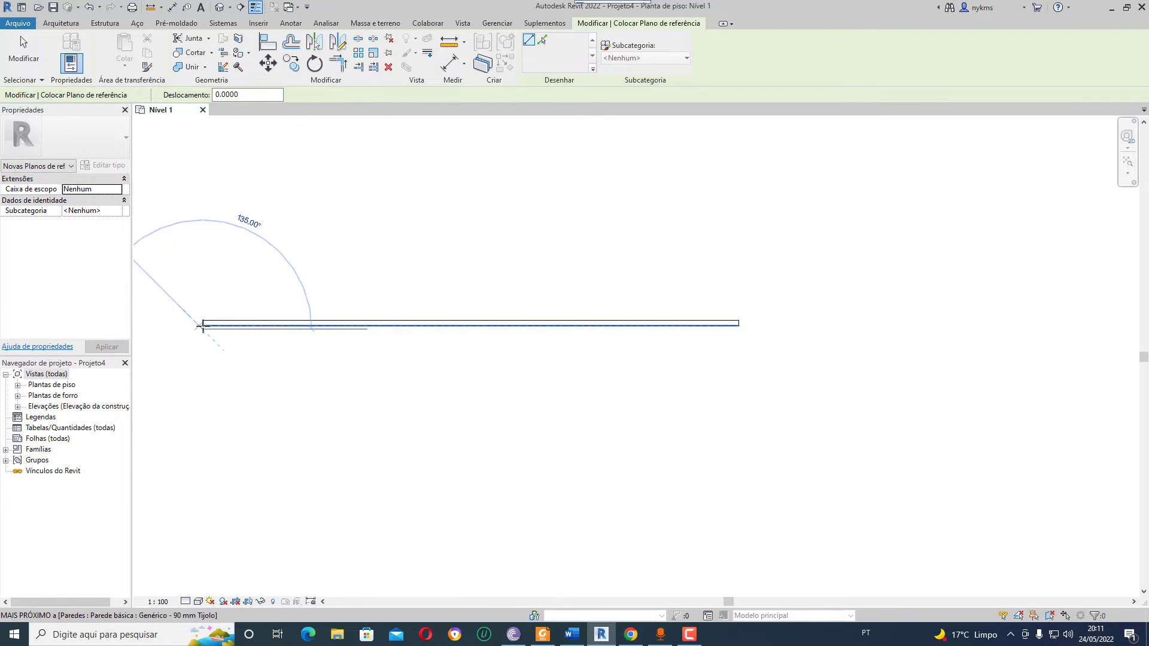
scroll(553, 323, "up", 1)
scroll(556, 323, "up", 3)
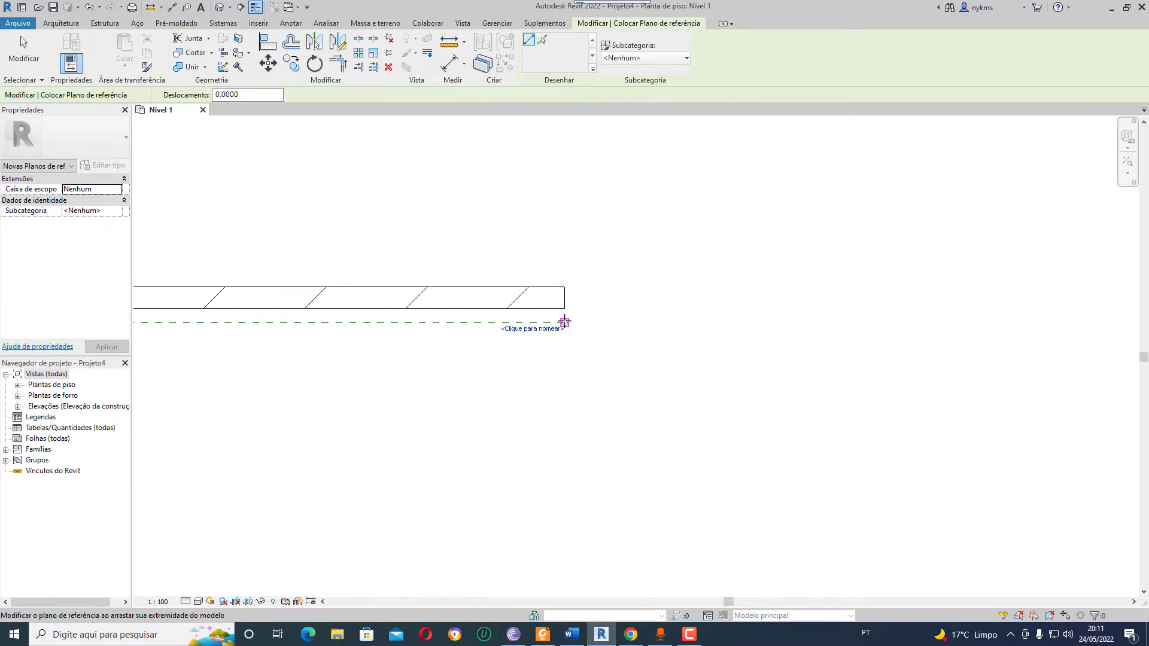
right_click(564, 322)
left_click(617, 326)
right_click(622, 335)
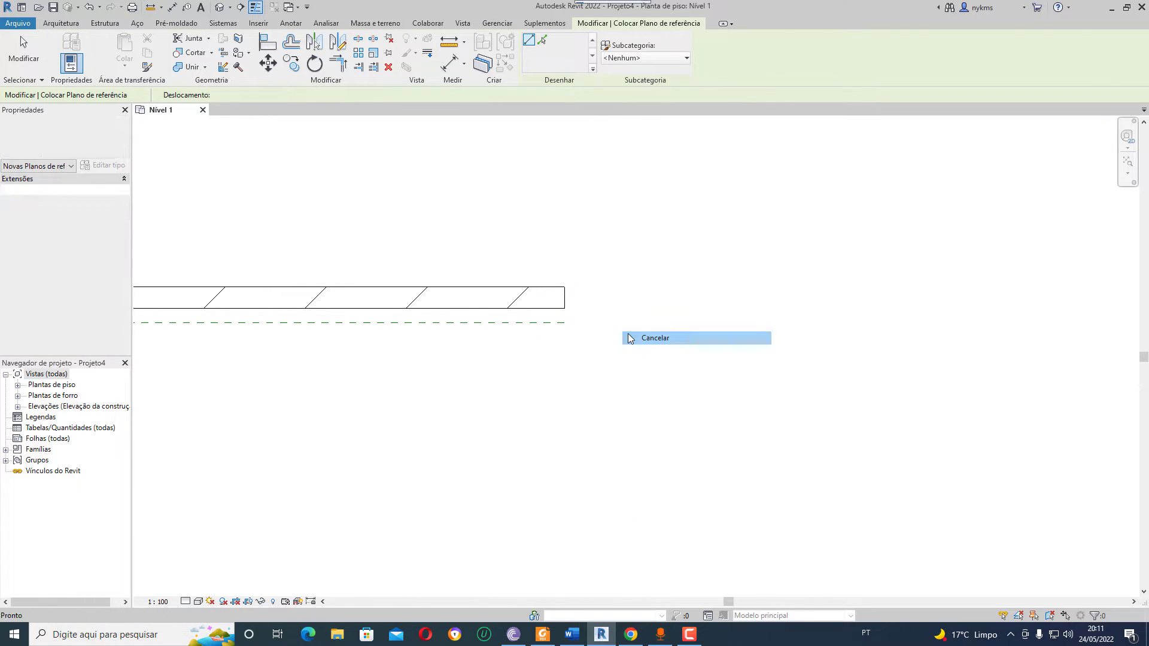
left_click(626, 337)
Name the new reference plane TEXTO ILUMINADO.
left_click(541, 323)
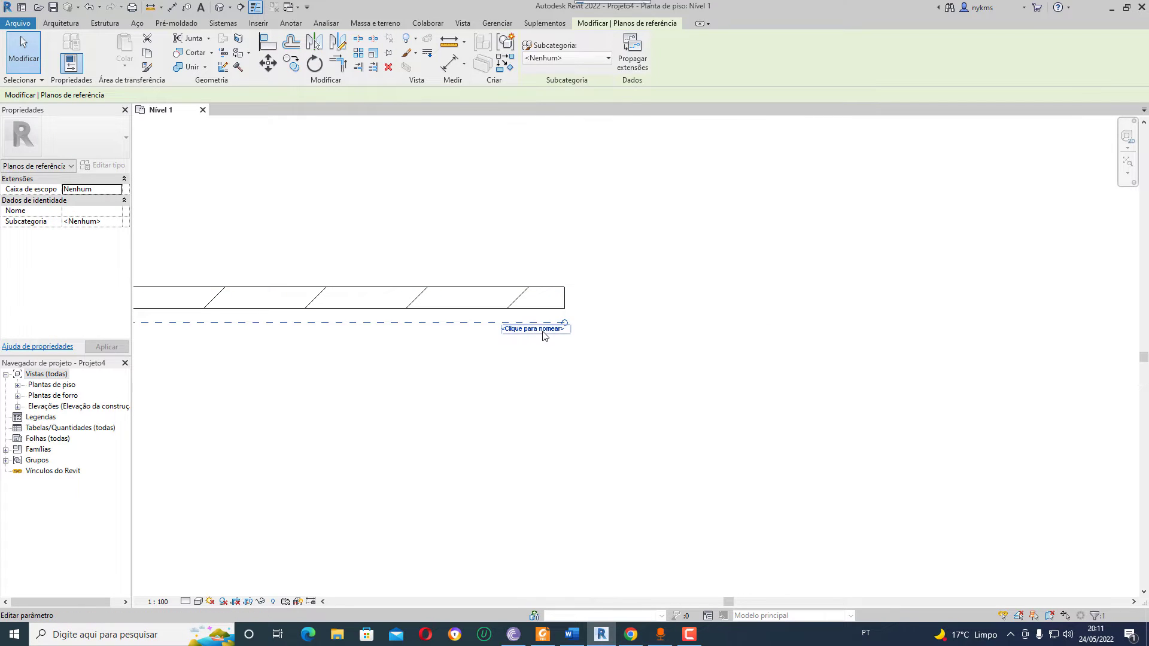
left_click(534, 329)
type("TEXTO I")
type("INA")
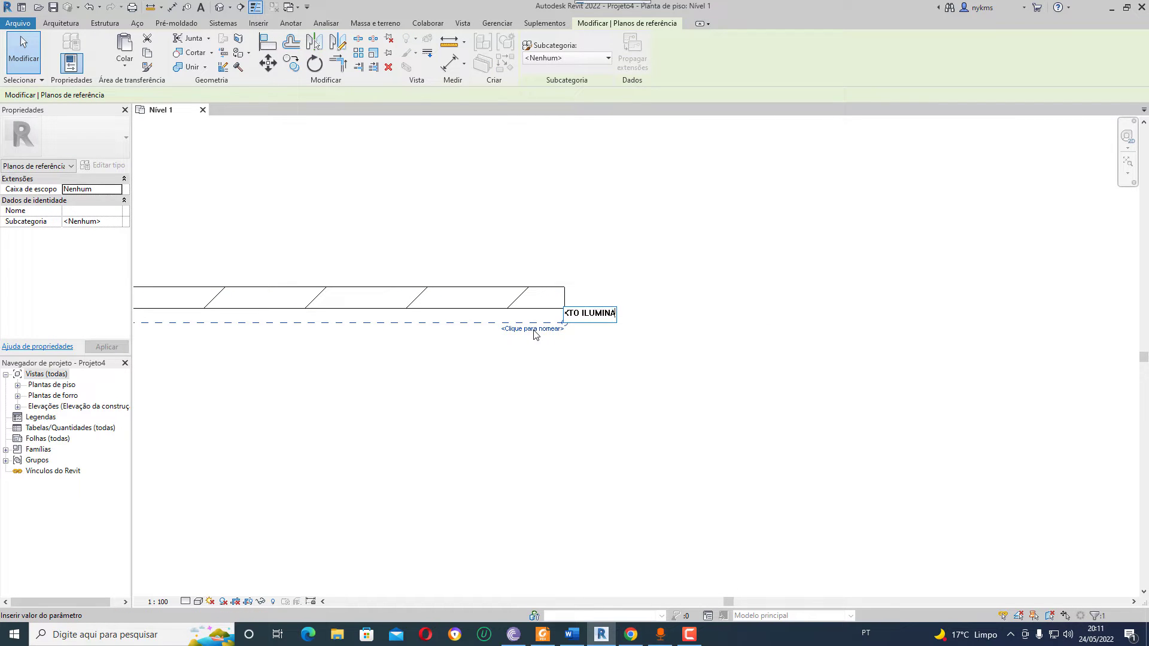
type("DO")
key("Return")
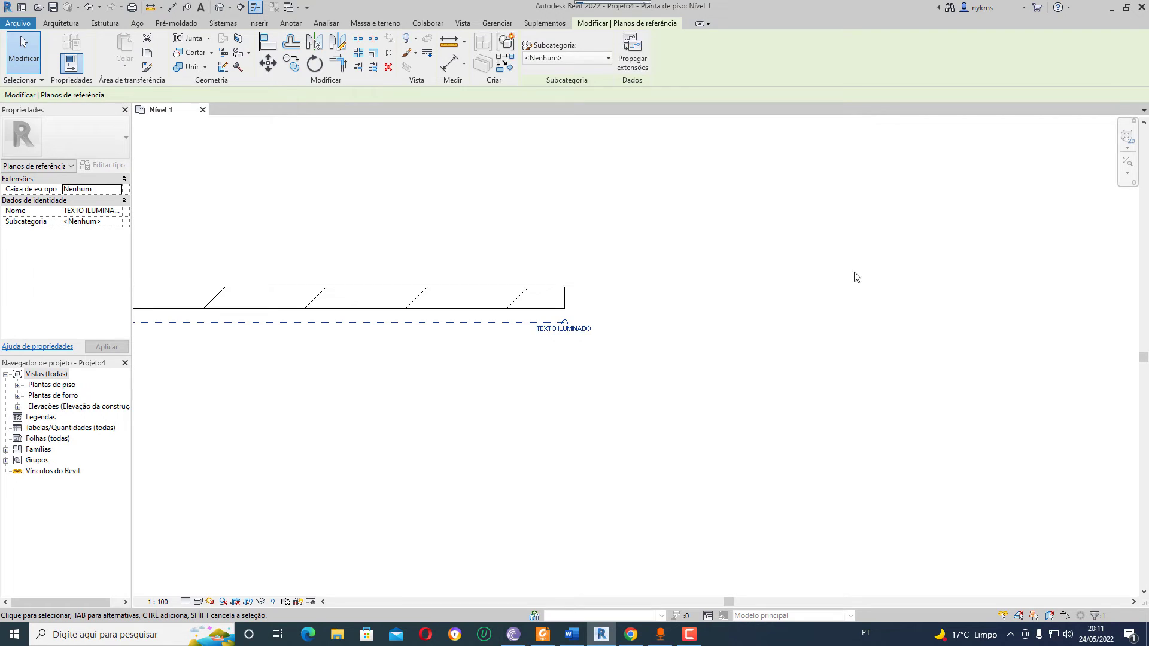
scroll(832, 305, "down", 2)
scroll(829, 336, "down", 2)
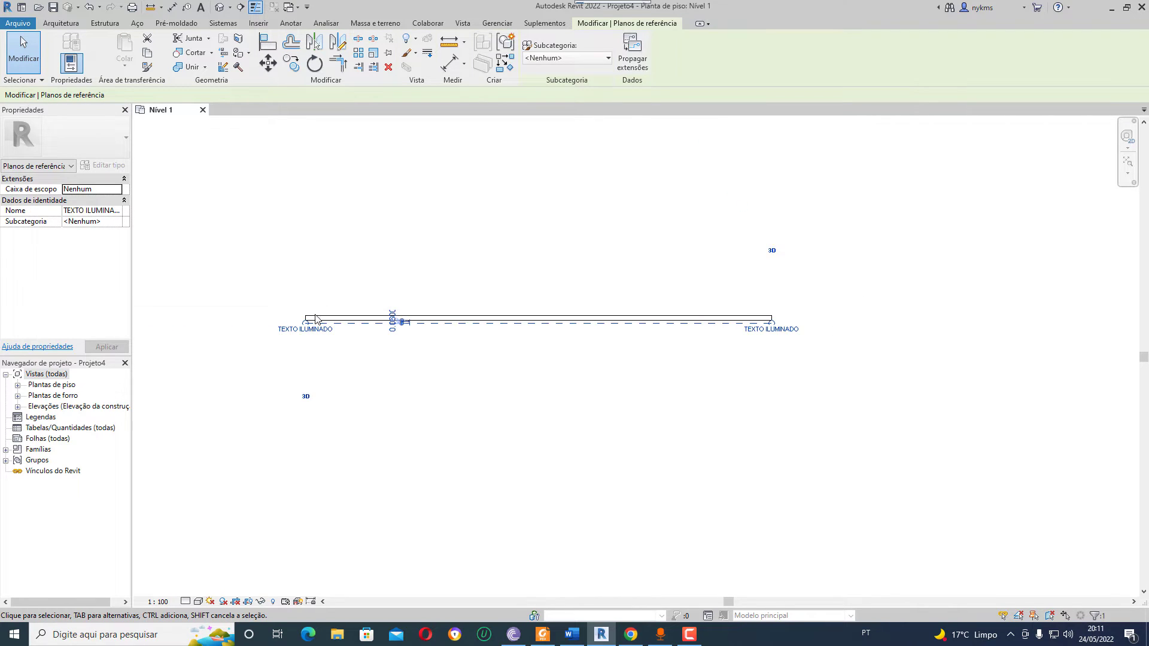
scroll(317, 317, "up", 4)
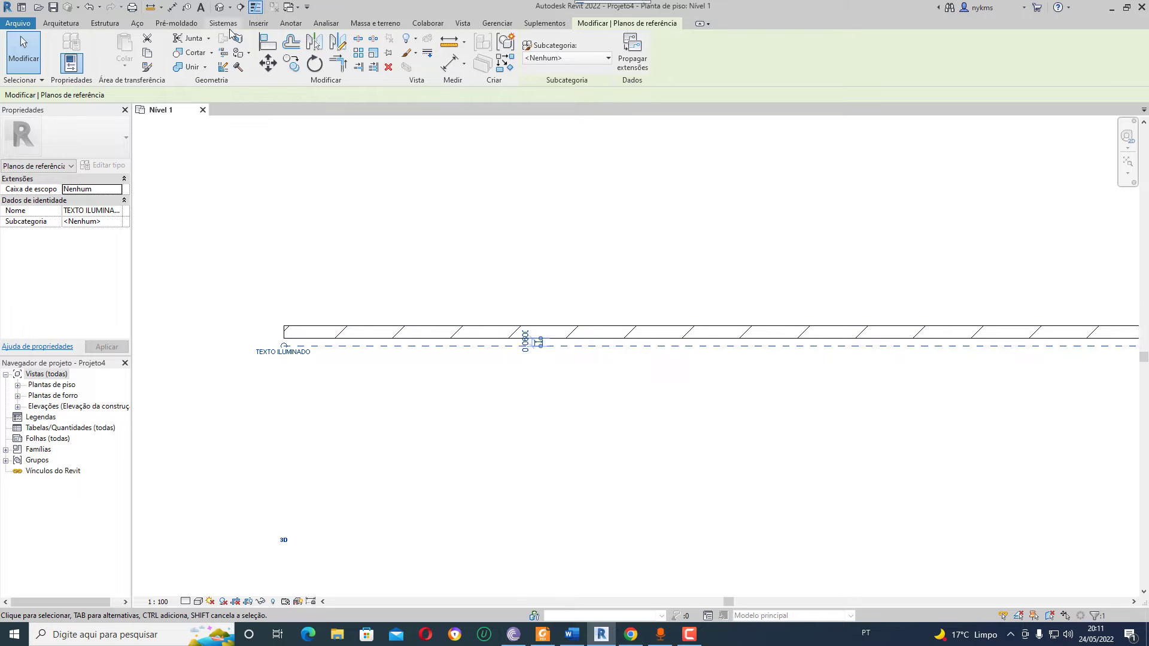
Open the default 3D view, then orbit and zoom in on the brick wall.
left_click(219, 7)
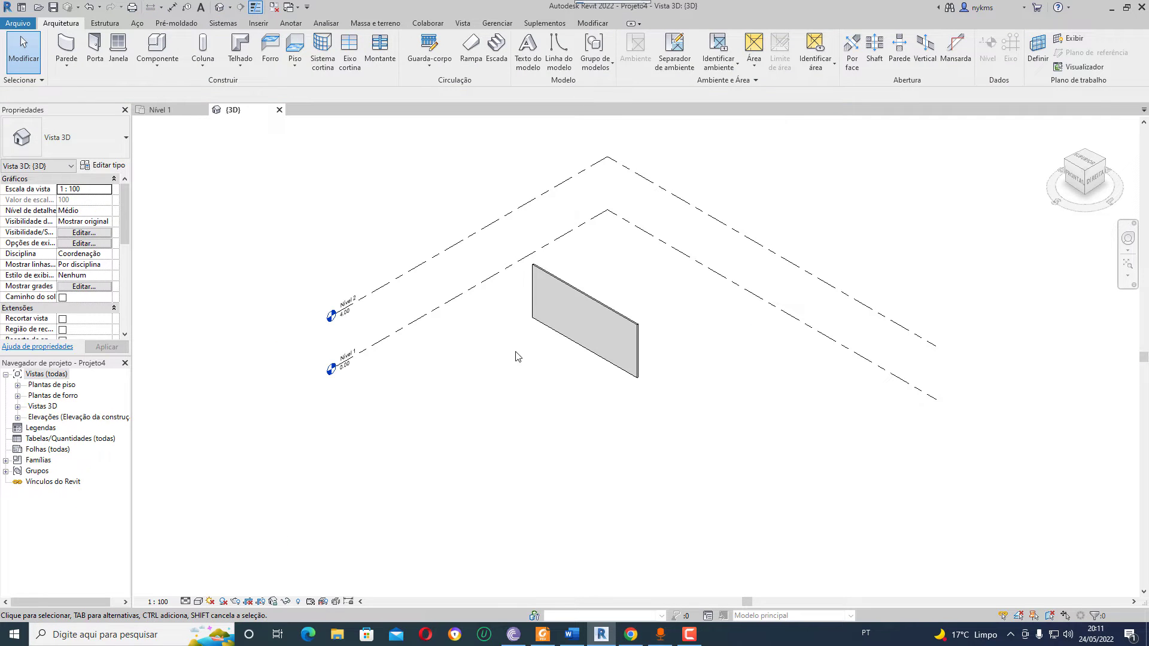
mouse_move(540, 357)
middle_mouse_down("shift")
mouse_move(730, 311)
mouse_move(722, 316)
middle_mouse_up("shift")
scroll(559, 404, "up", 3)
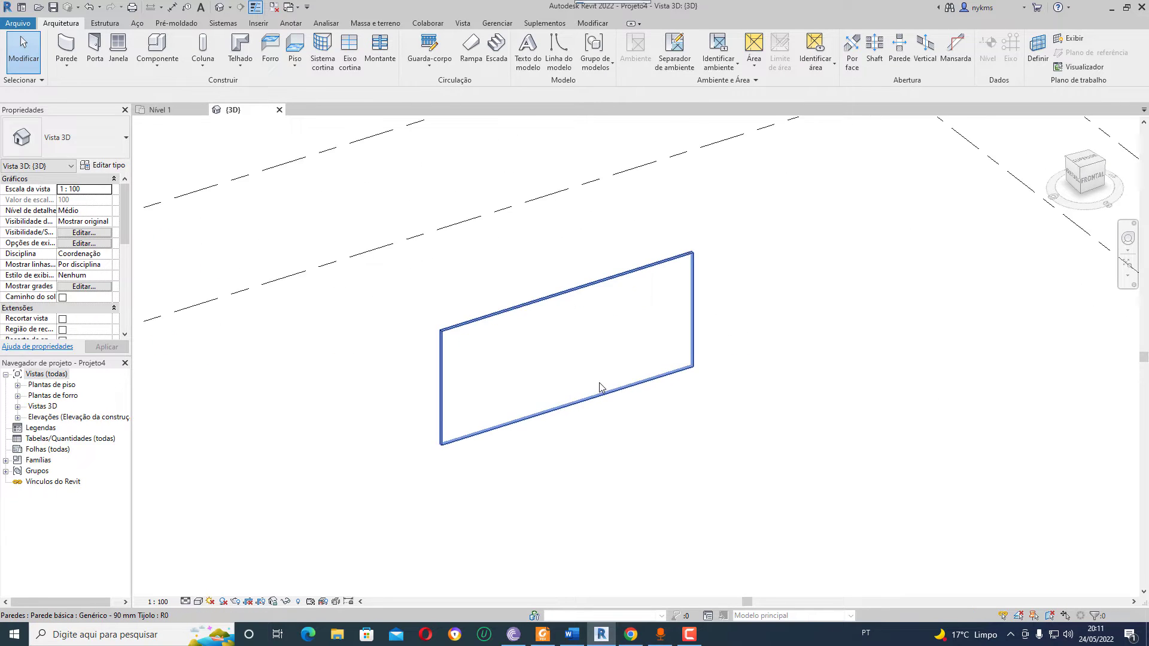
scroll(598, 383, "up", 1)
scroll(561, 347, "up", 2)
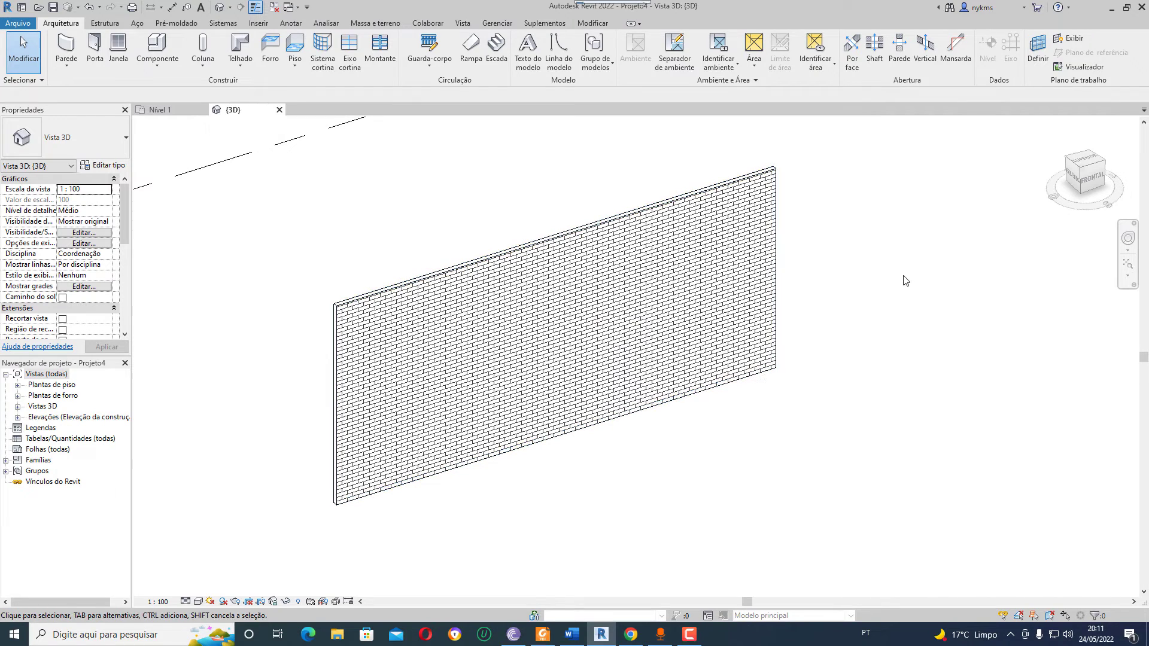
Set the work plane to Plano de referência: TEXTO ILUMINADO.
left_click(1038, 59)
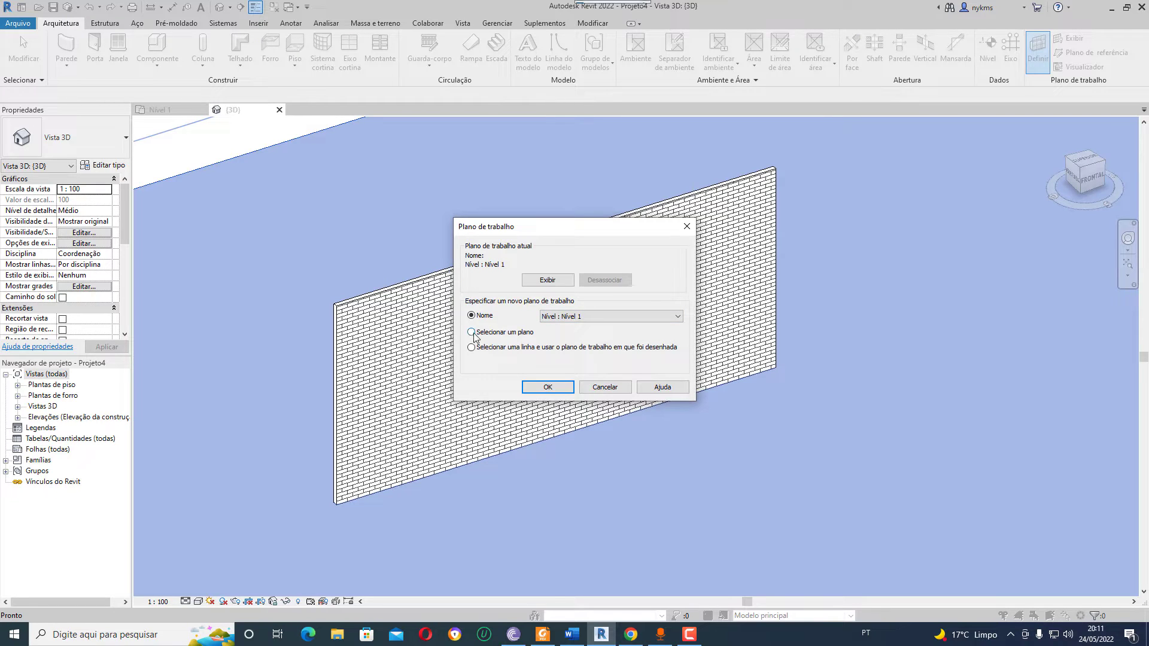
left_click(589, 317)
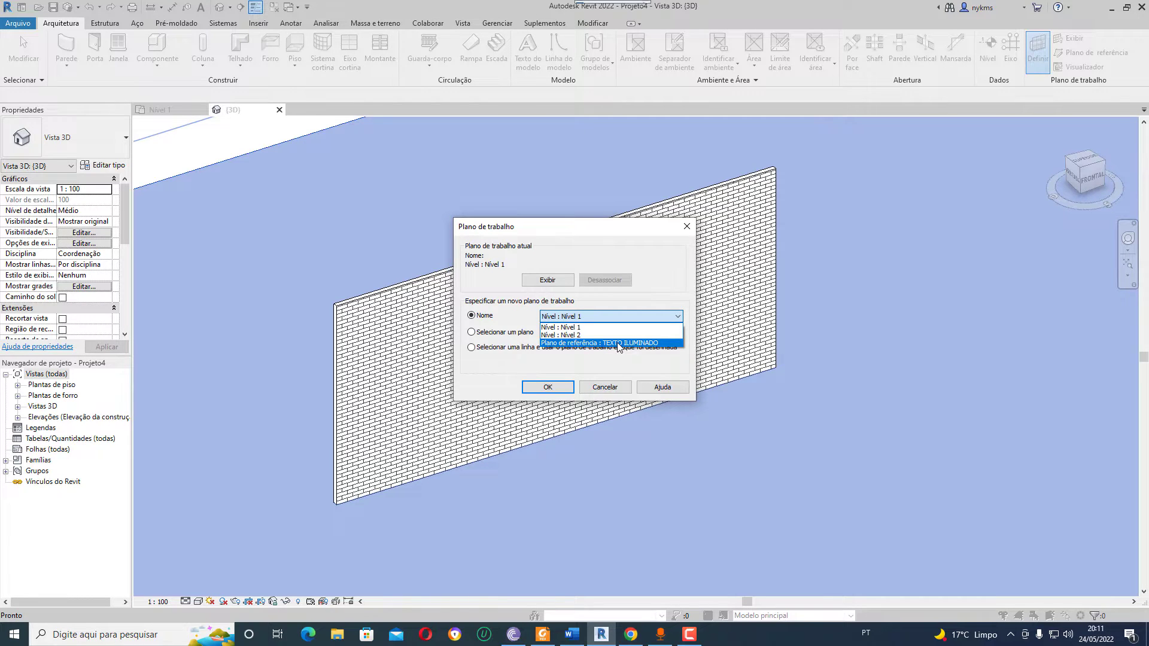
left_click(619, 343)
left_click(557, 386)
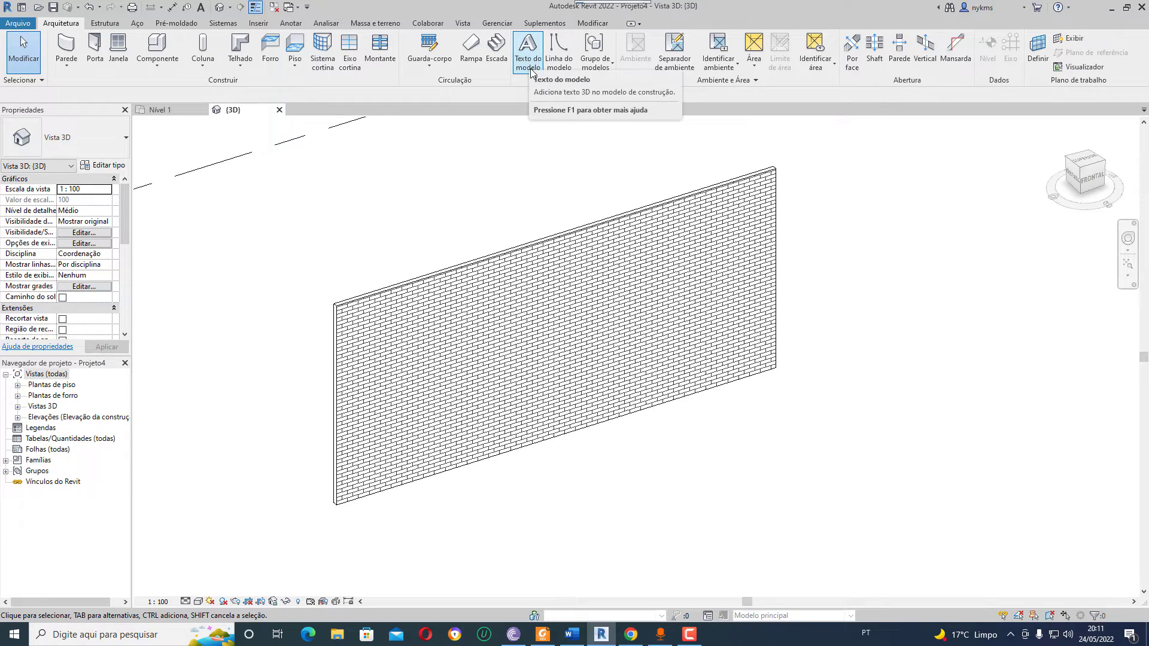
Place three-line model text TEXTO / ILUMINADO / REVIT on the brick wall face and select it.
left_click(530, 64)
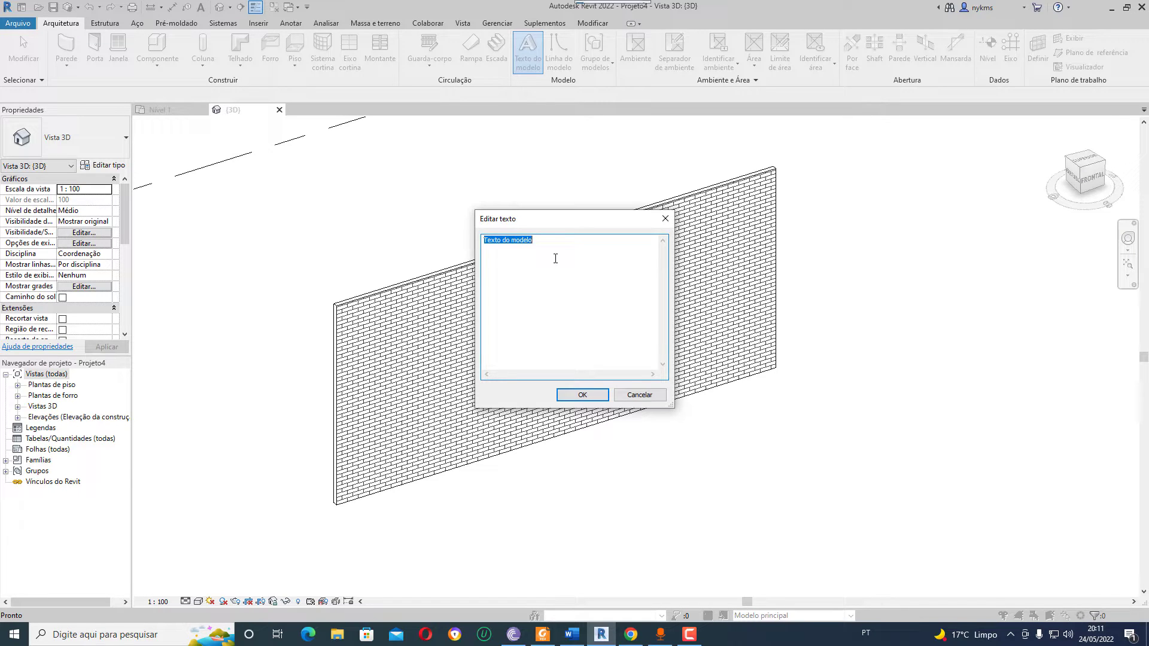
type("TEXTO")
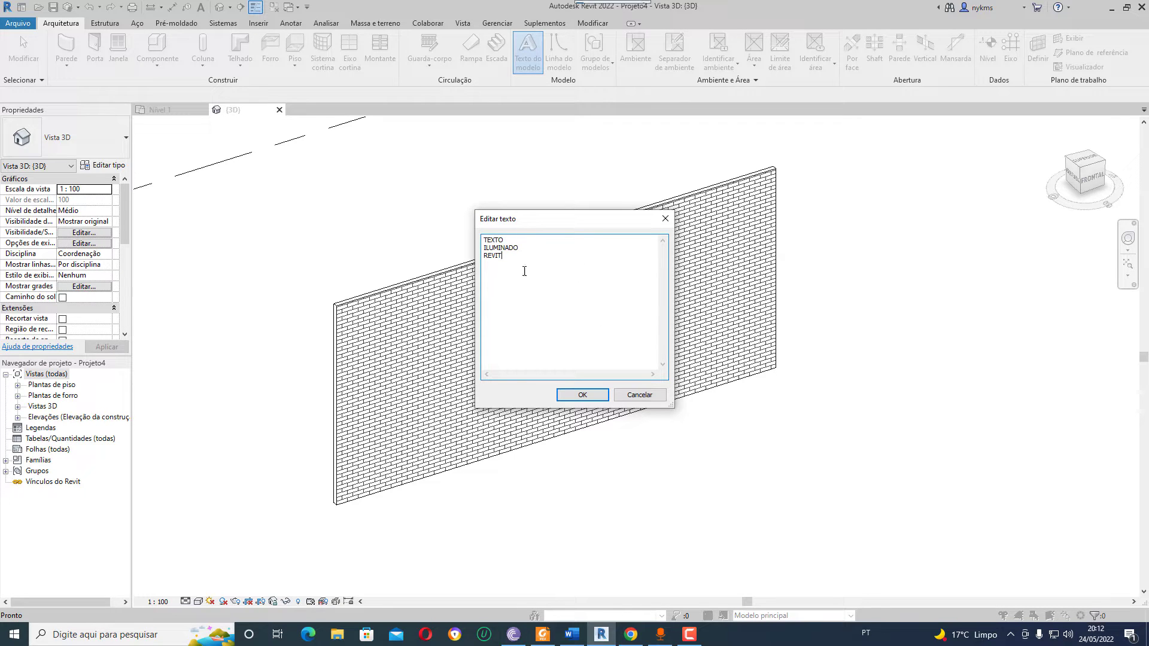
left_click(582, 395)
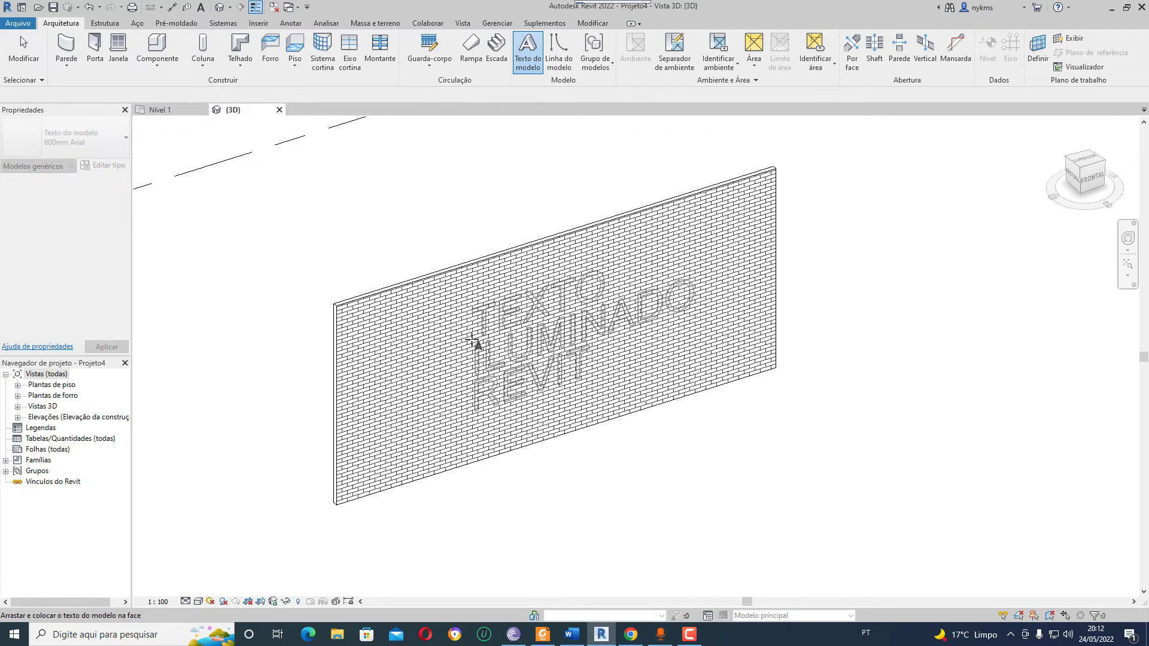
left_click(473, 342)
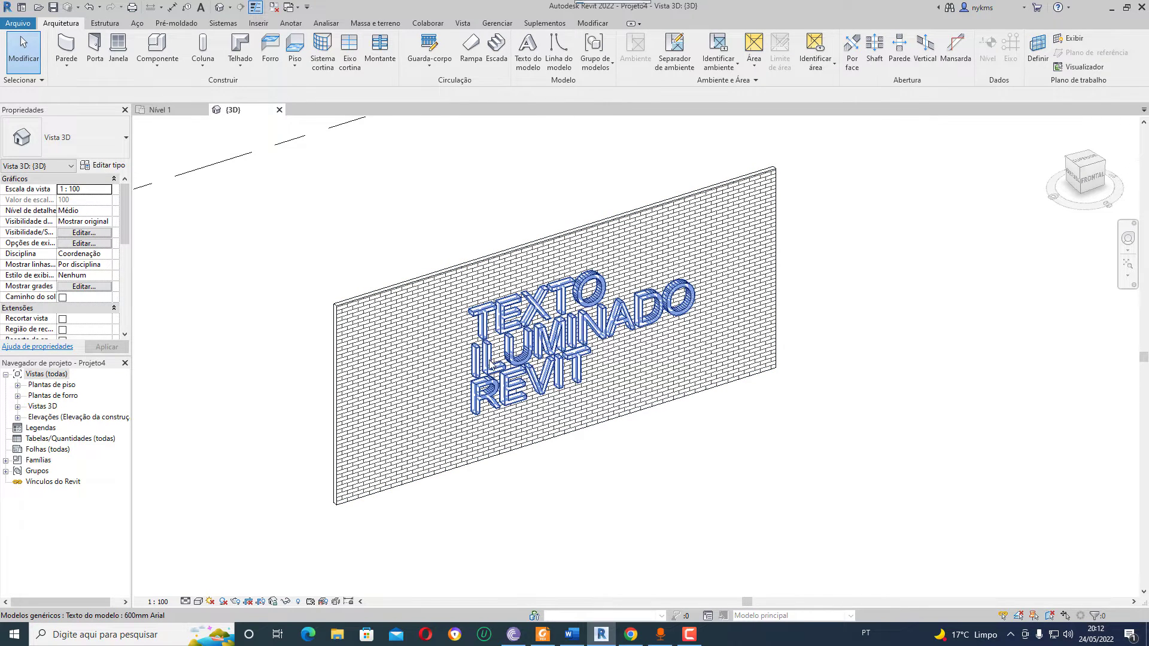
left_click(487, 316)
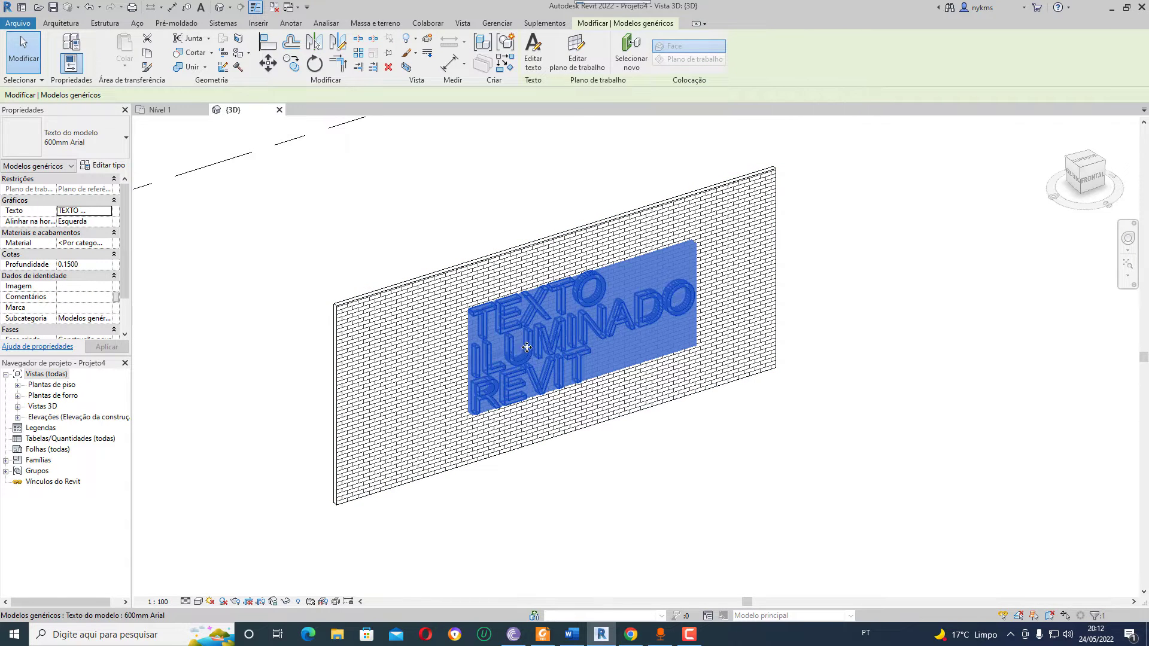
Duplicate the model text type as a new type named TEXTO ILUMINADO.
left_click(106, 168)
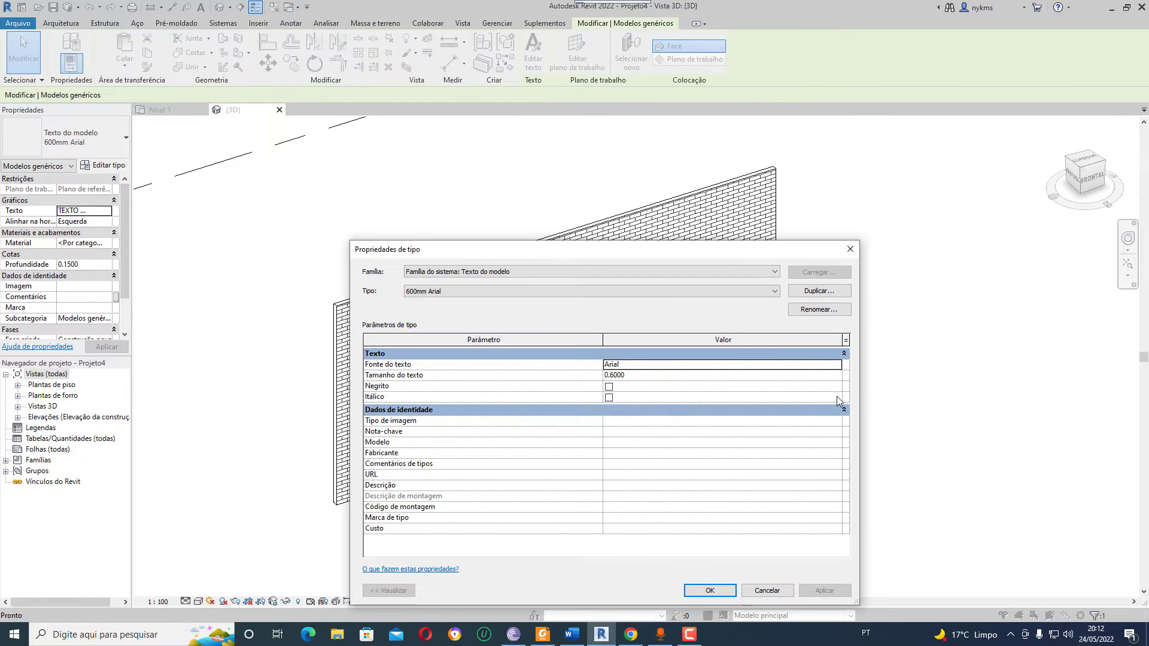
left_click(820, 292)
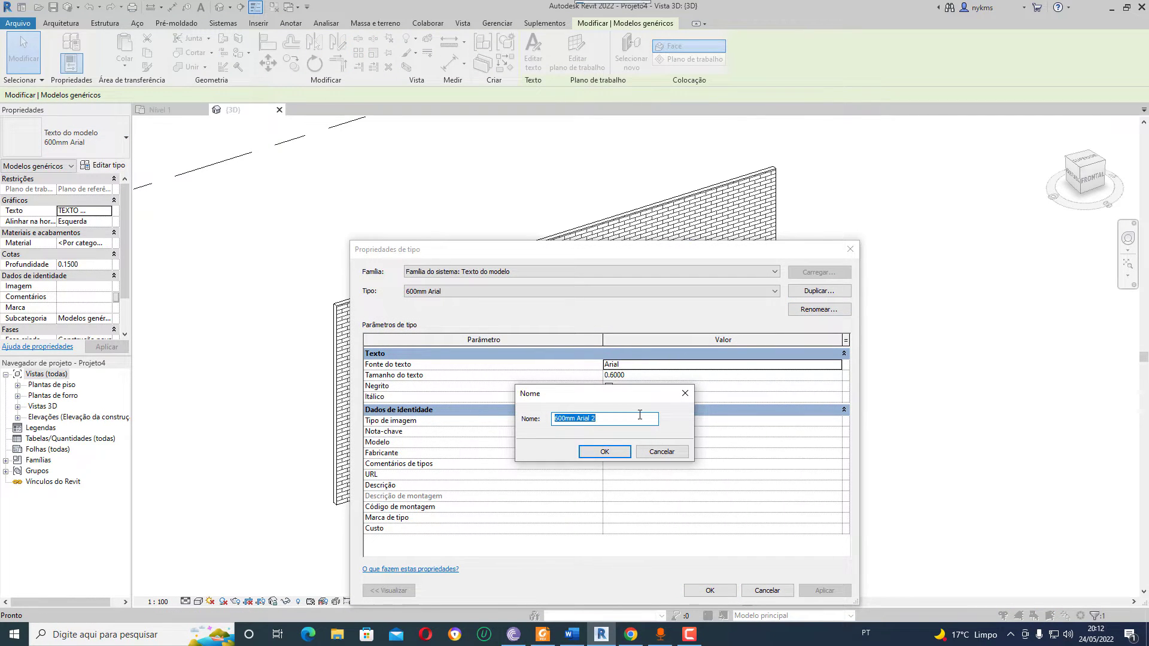
type("TES")
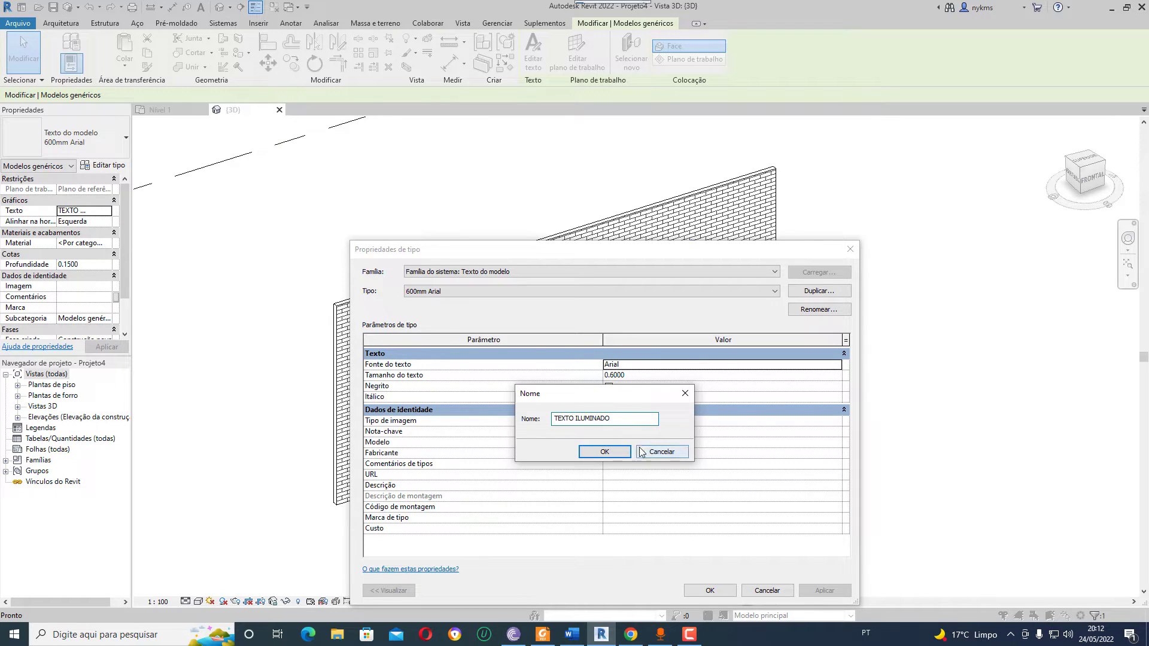
left_click(605, 451)
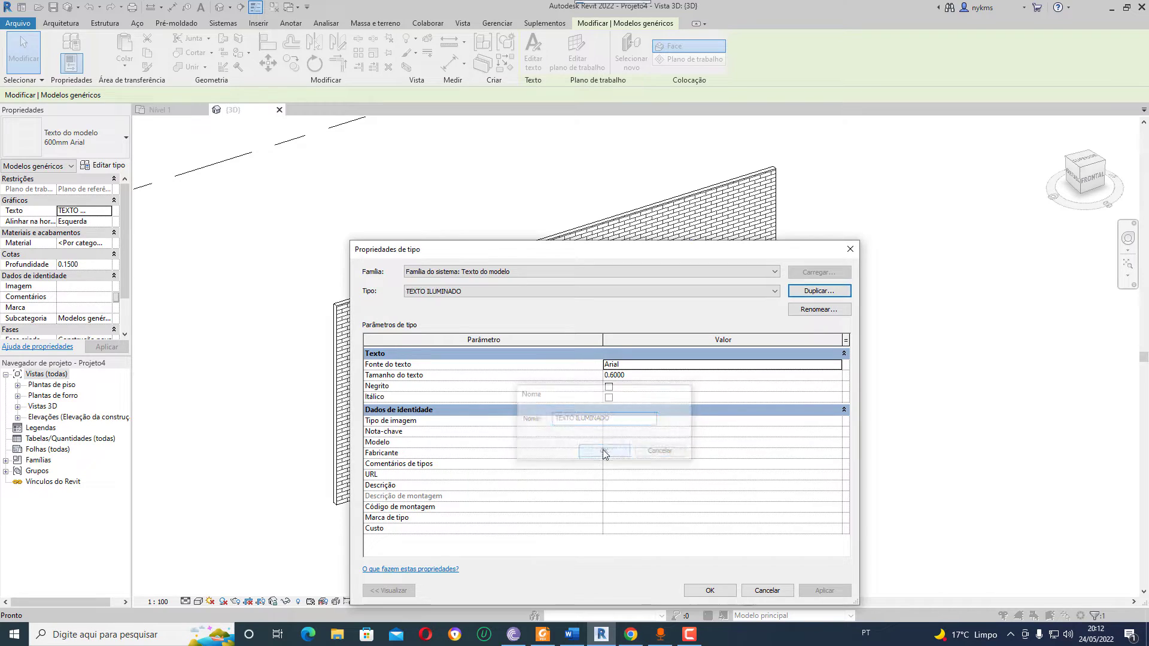
Set the TEXTO ILUMINADO type's font to Verdana and text size to 0.8.
left_click(827, 367)
left_click_drag(835, 386, 836, 413)
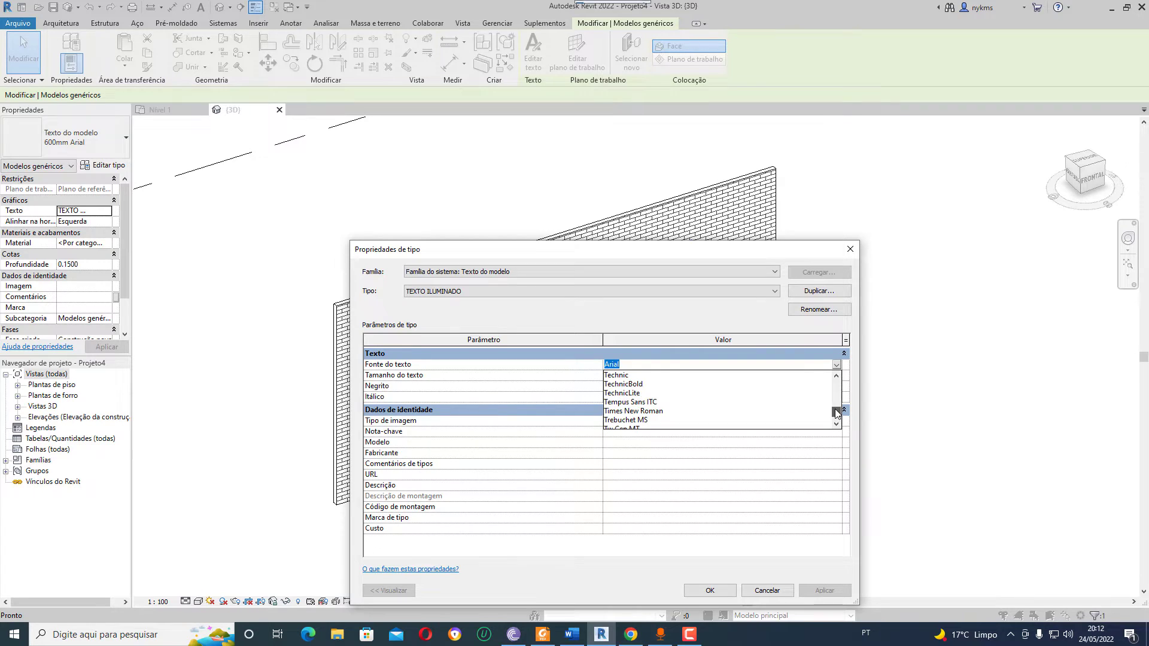
scroll(622, 418, "down", 2)
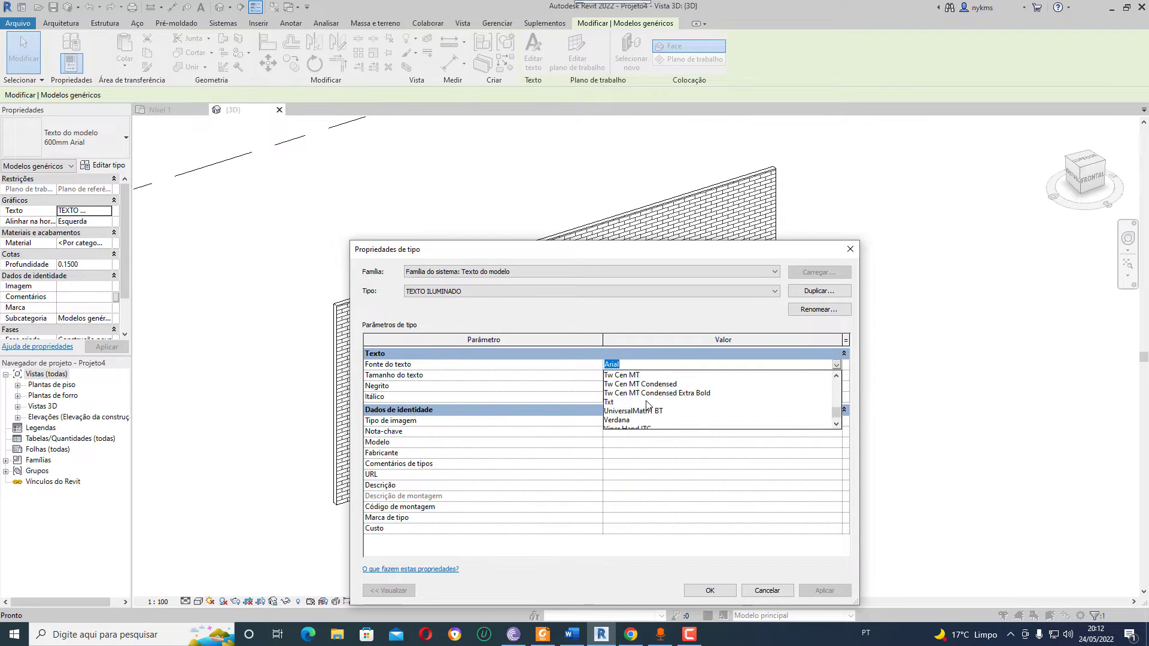
left_click(619, 420)
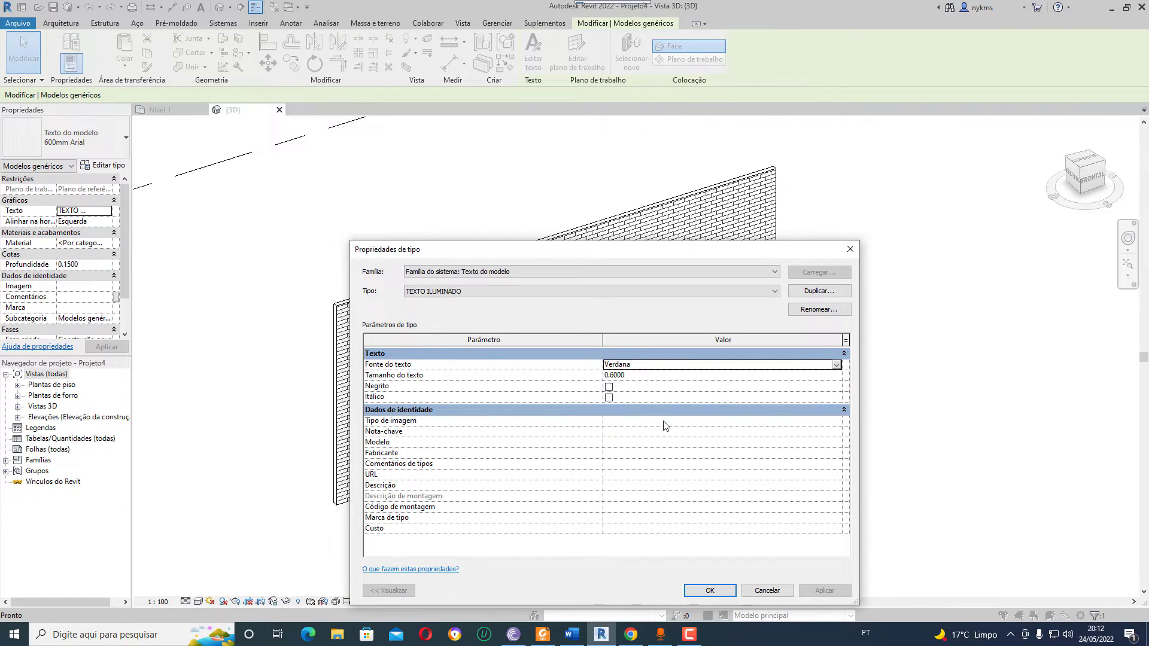
left_click(670, 376)
double_click(670, 377)
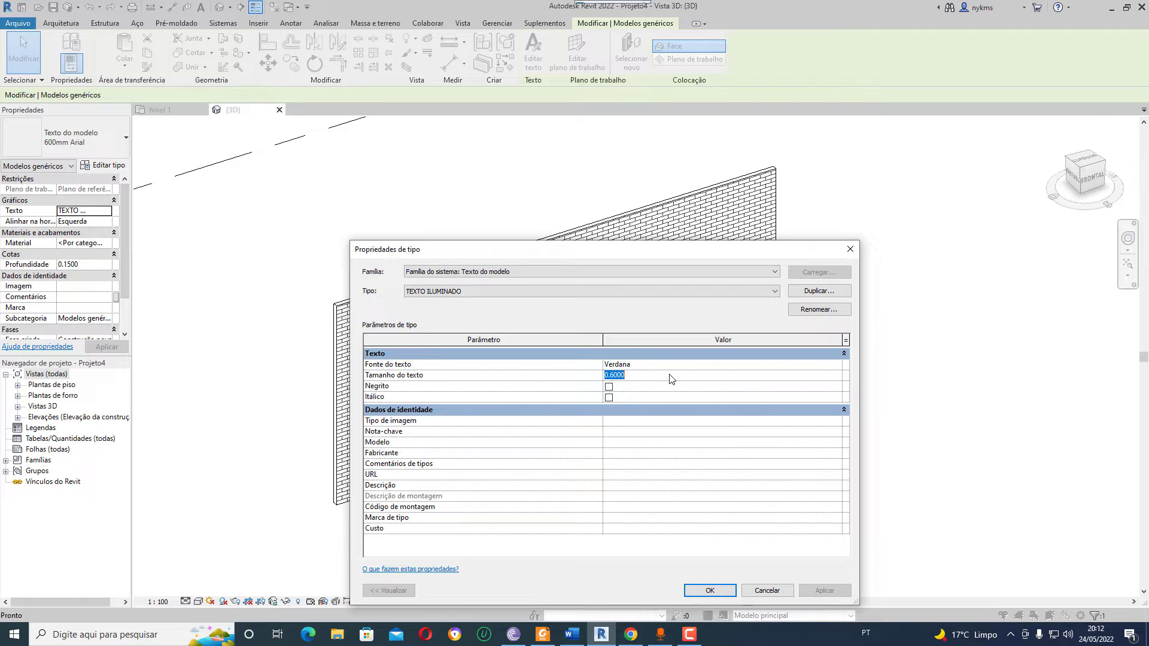
type("0.8")
left_click(710, 591)
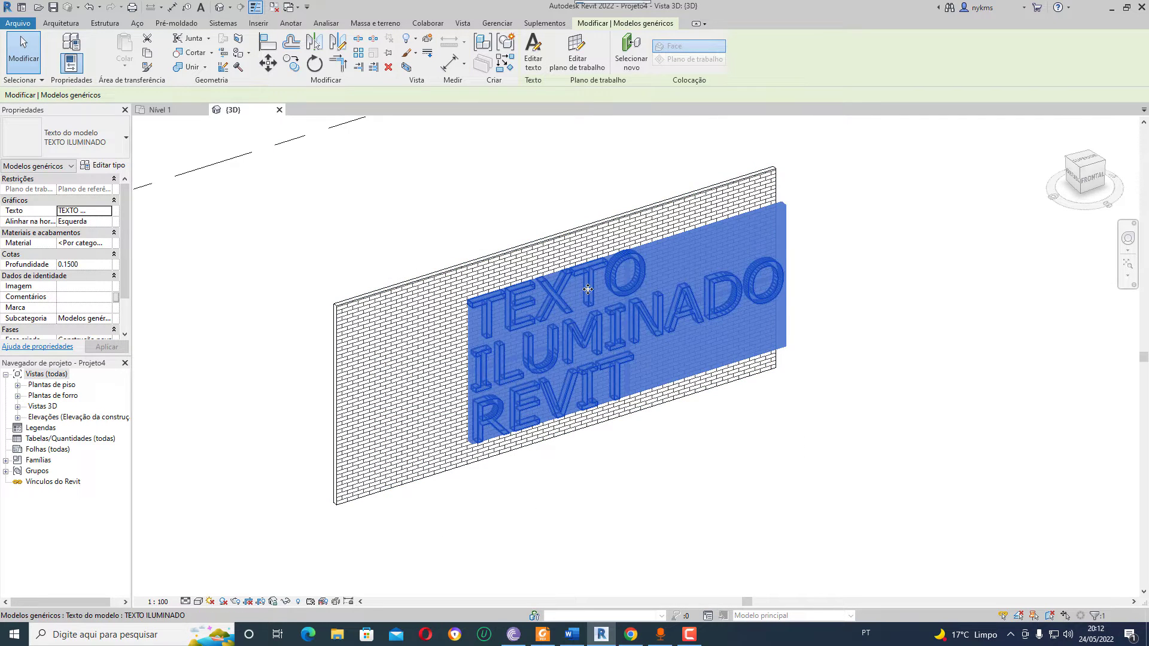
Shift the text lower-left, centre-align it horizontally and set its depth to 0.2000.
left_click_drag(578, 306, 541, 302)
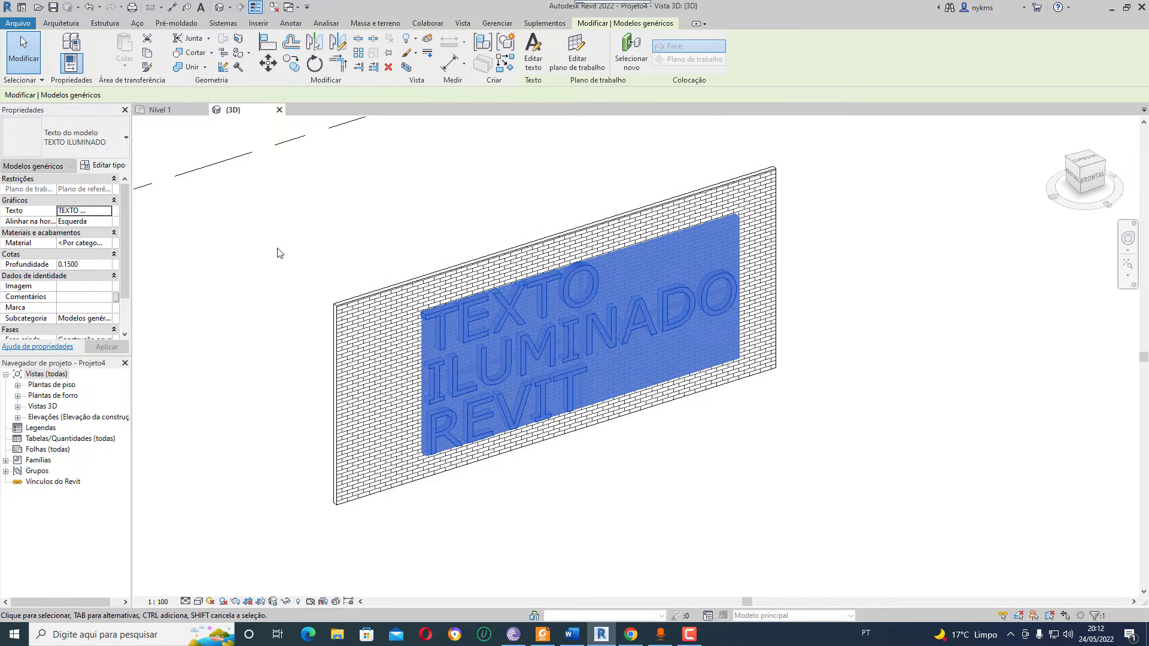
left_click(107, 221)
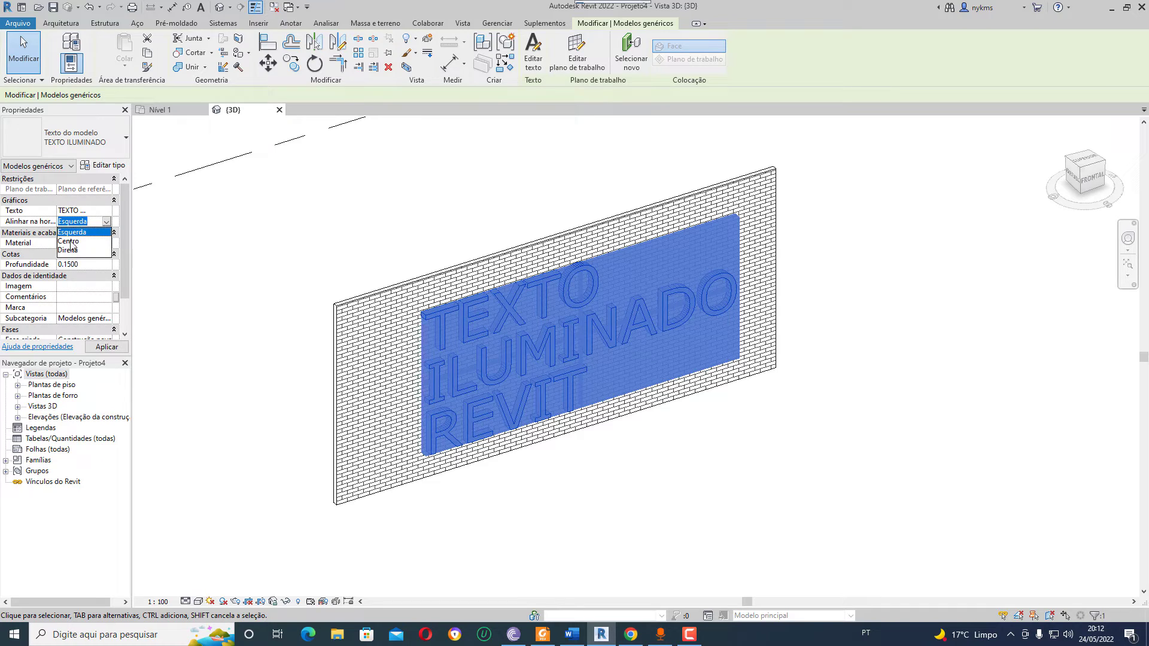
left_click(68, 240)
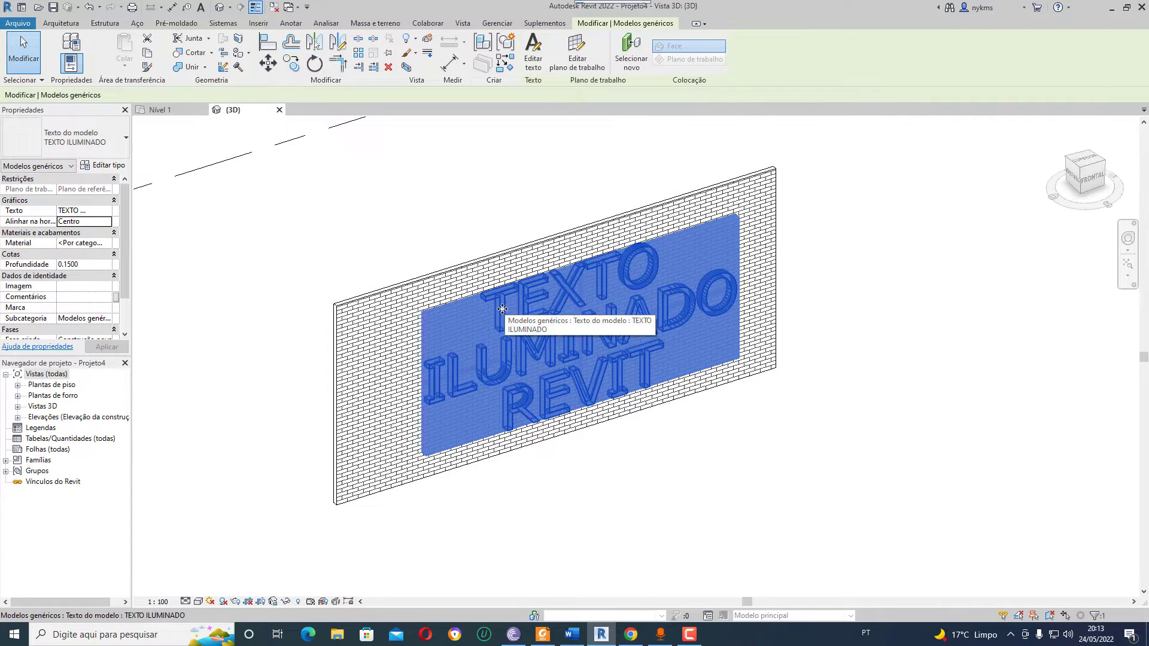
left_click(88, 266)
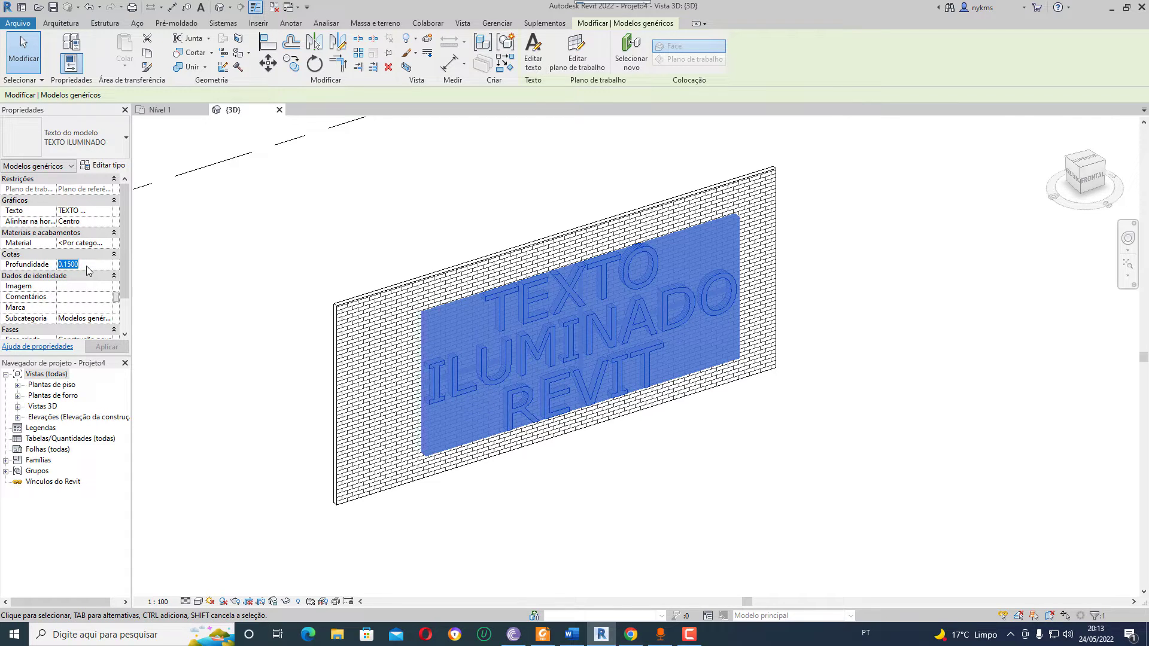
type("0.2")
left_click(106, 347)
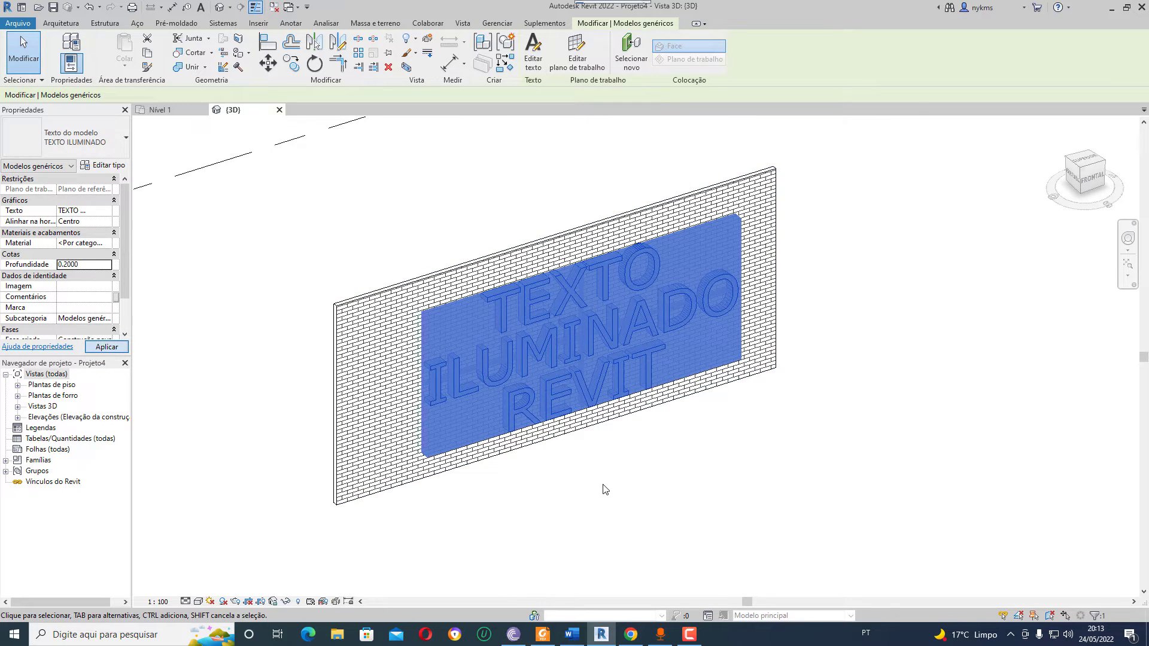
left_click(671, 461)
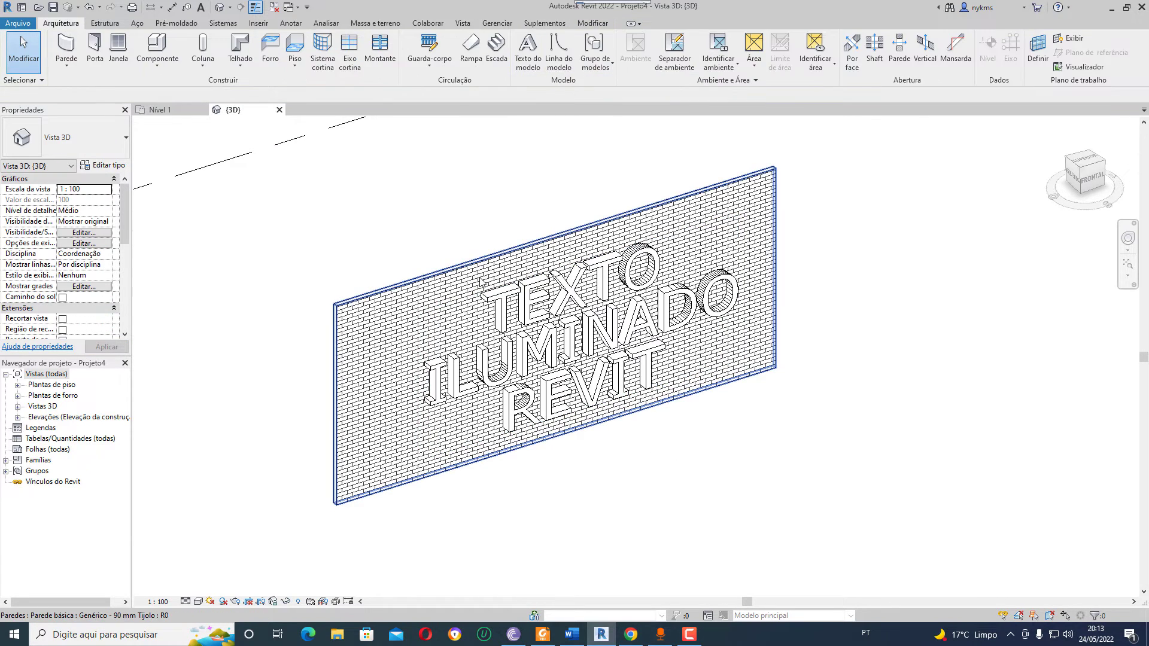
left_click(570, 298)
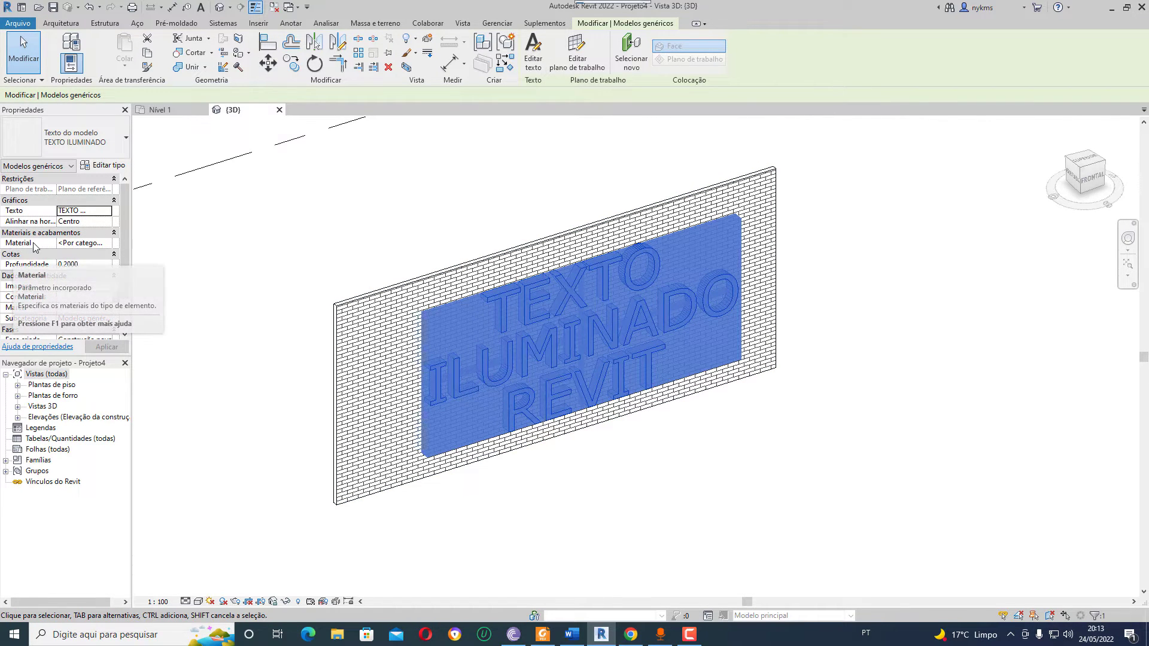
Create a new material for the text named TEXTO ILUMINADO and show its Appearance tab.
left_click(109, 245)
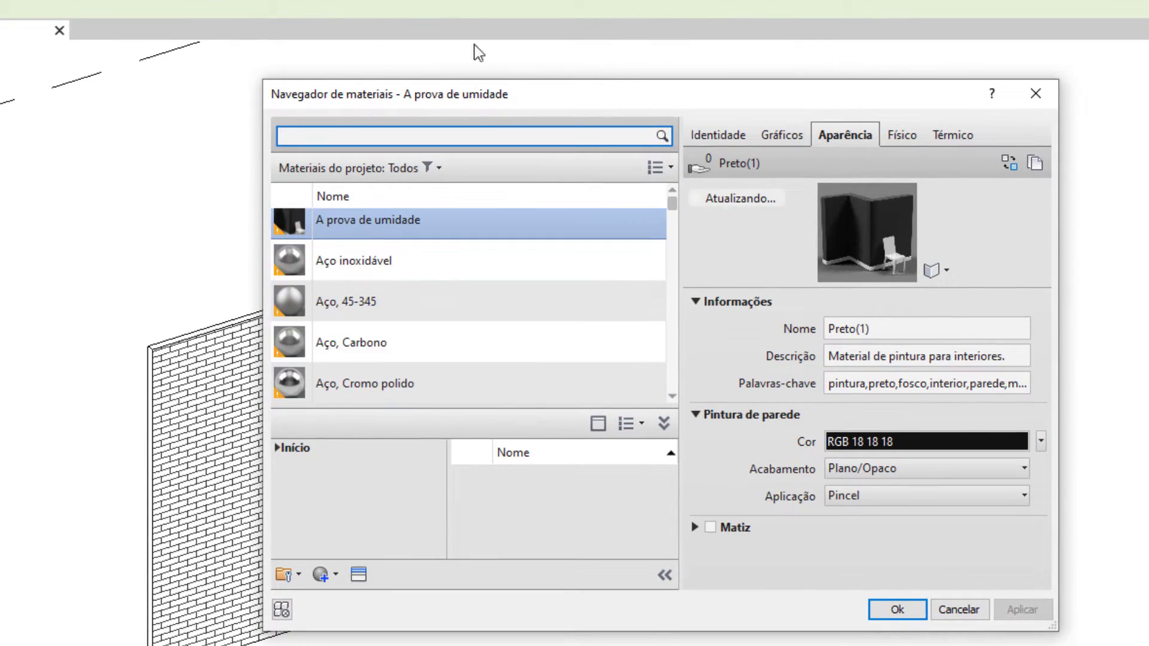
left_click(336, 579)
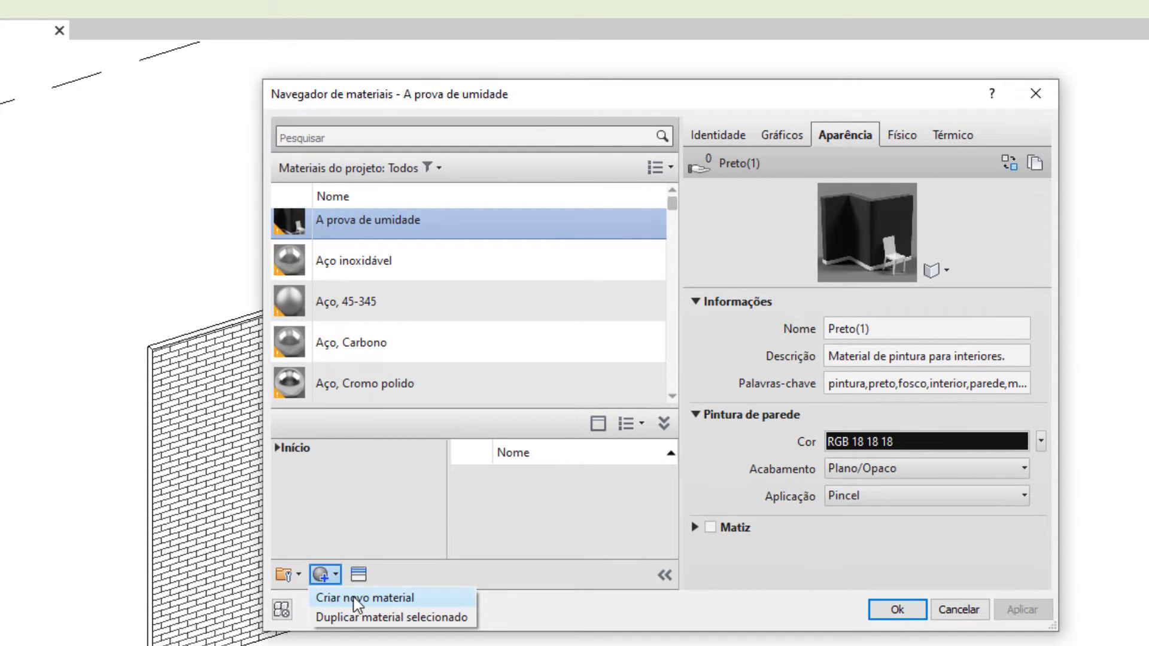
left_click(348, 597)
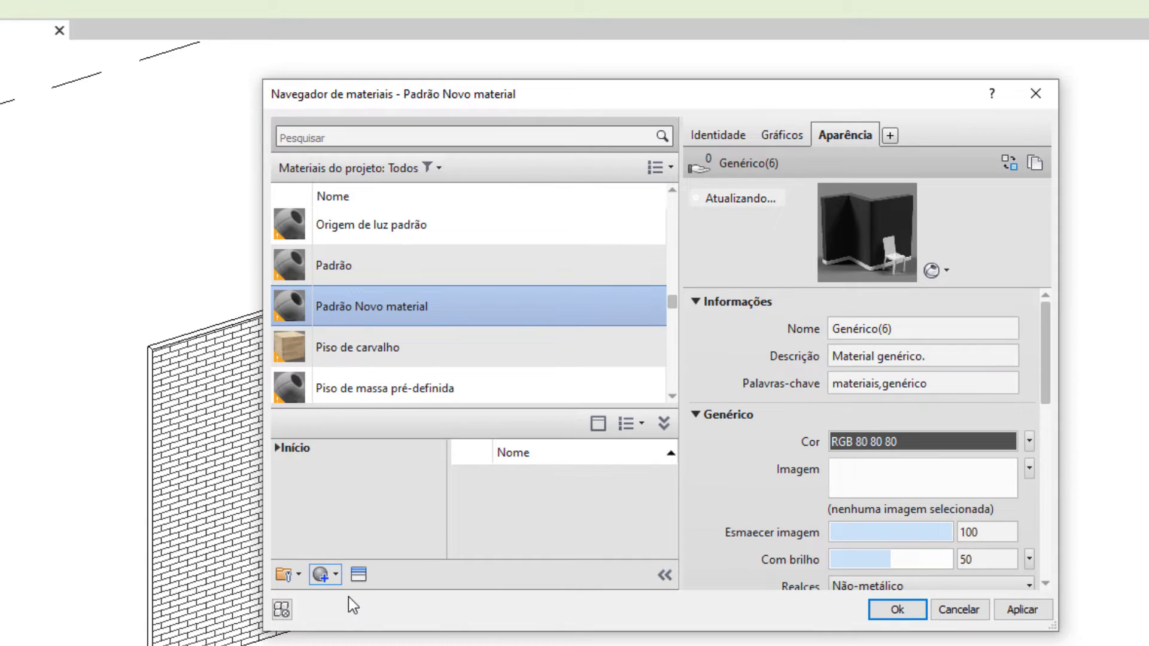
left_click(719, 138)
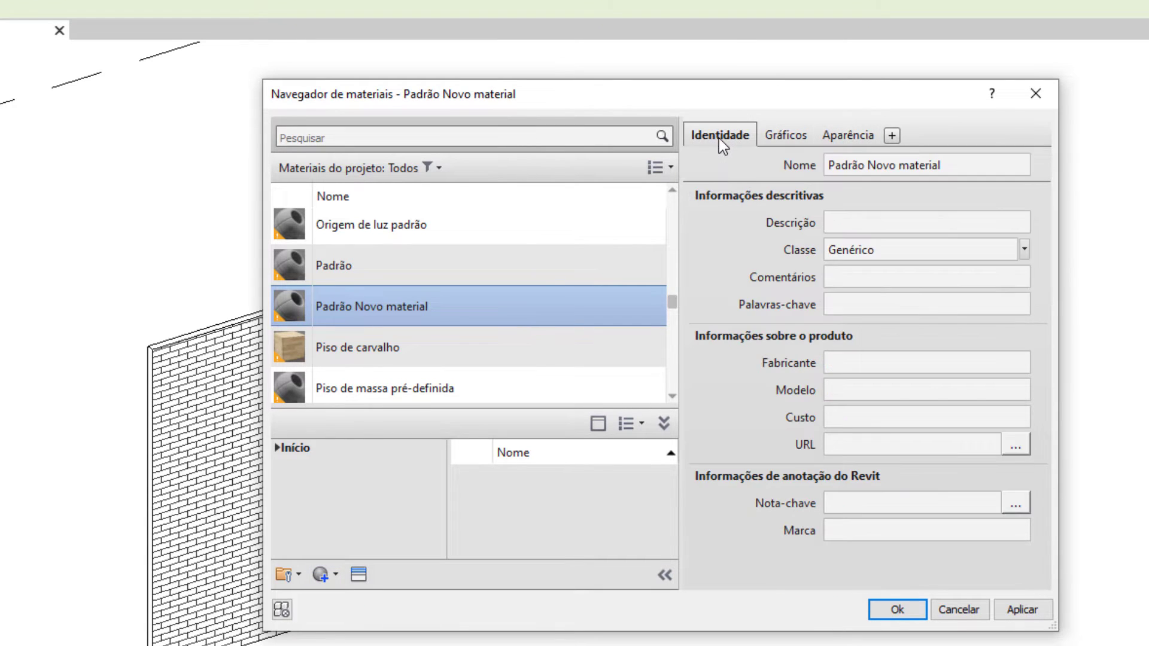
left_click_drag(827, 165, 984, 164)
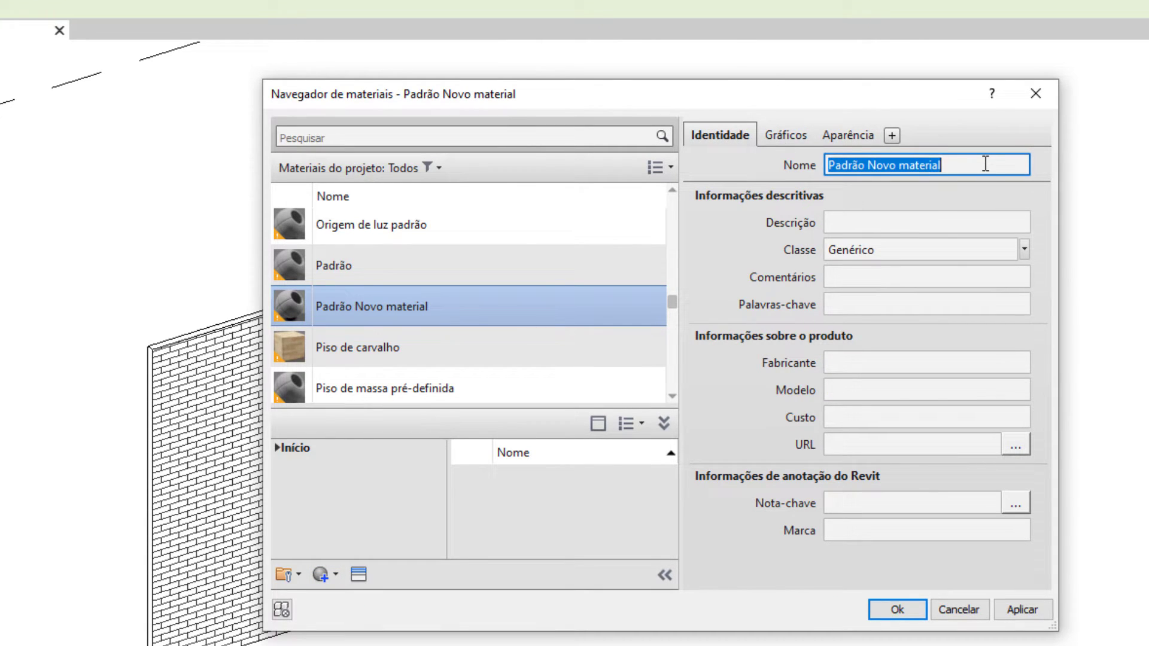
type("TEXTO ")
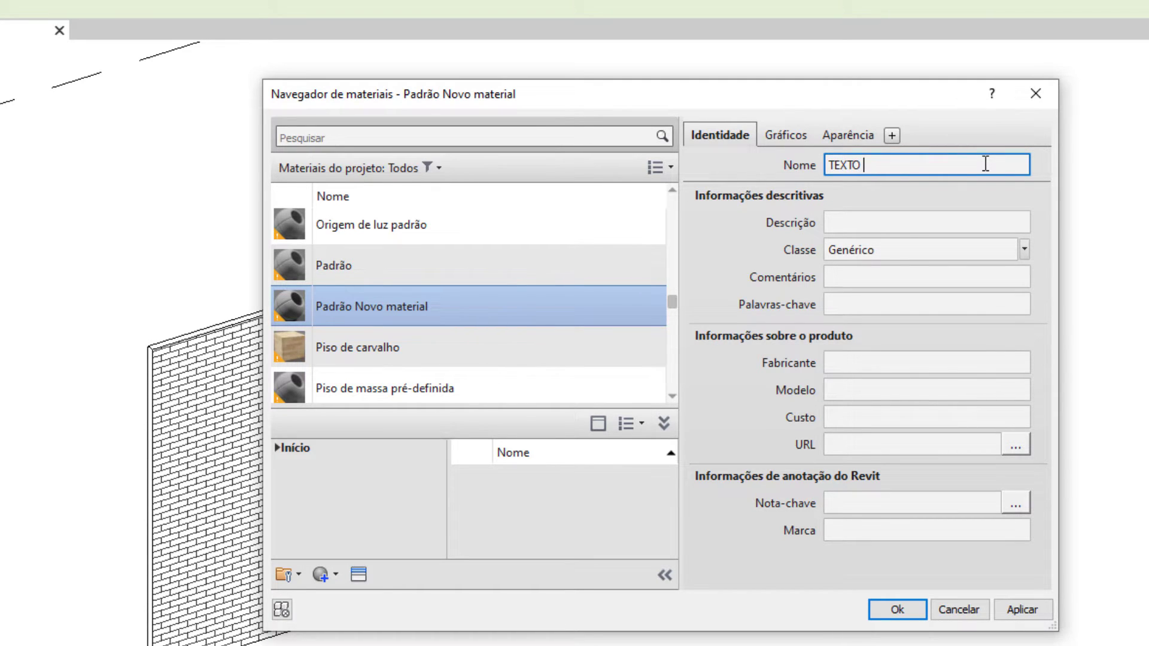
type("ILUMINADO")
left_click(854, 141)
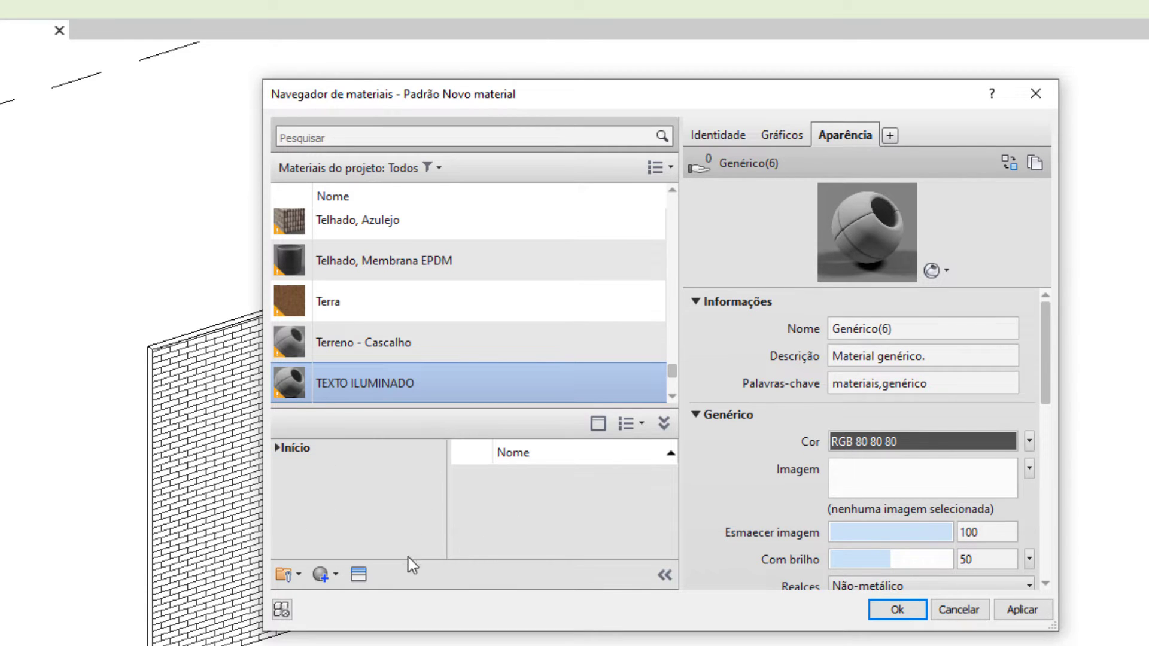
Browse the material libraries to Início > Materiais AEC > Vidro.
left_click(664, 424)
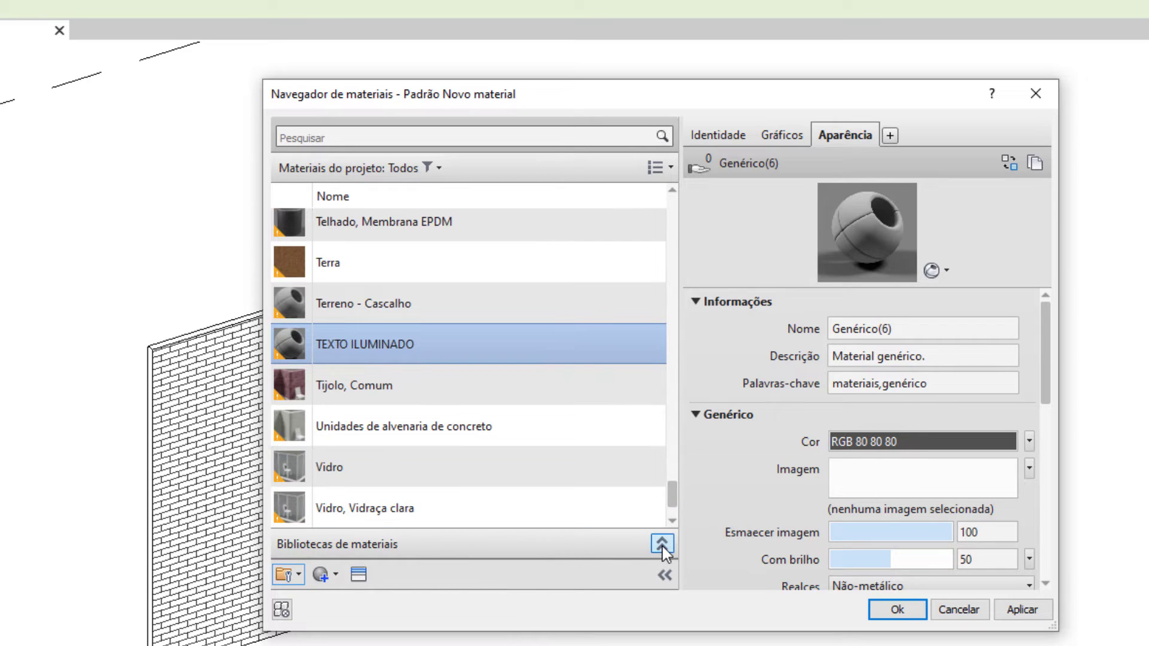
left_click(661, 545)
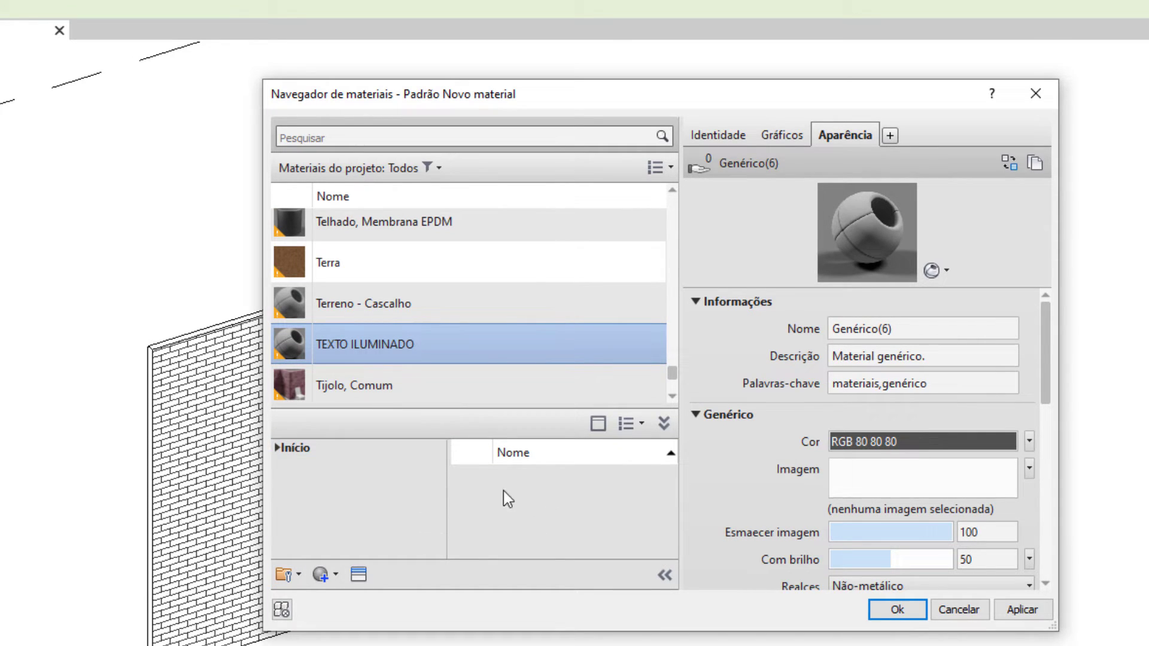
left_click(277, 447)
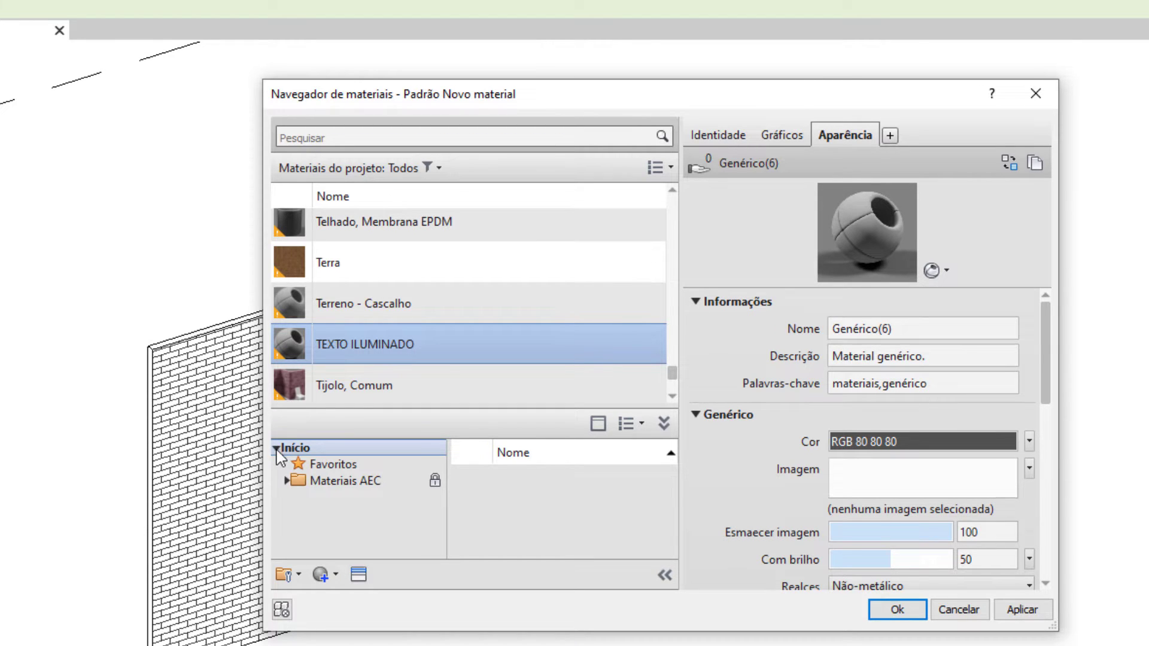
left_click(287, 481)
scroll(392, 517, "down", 2)
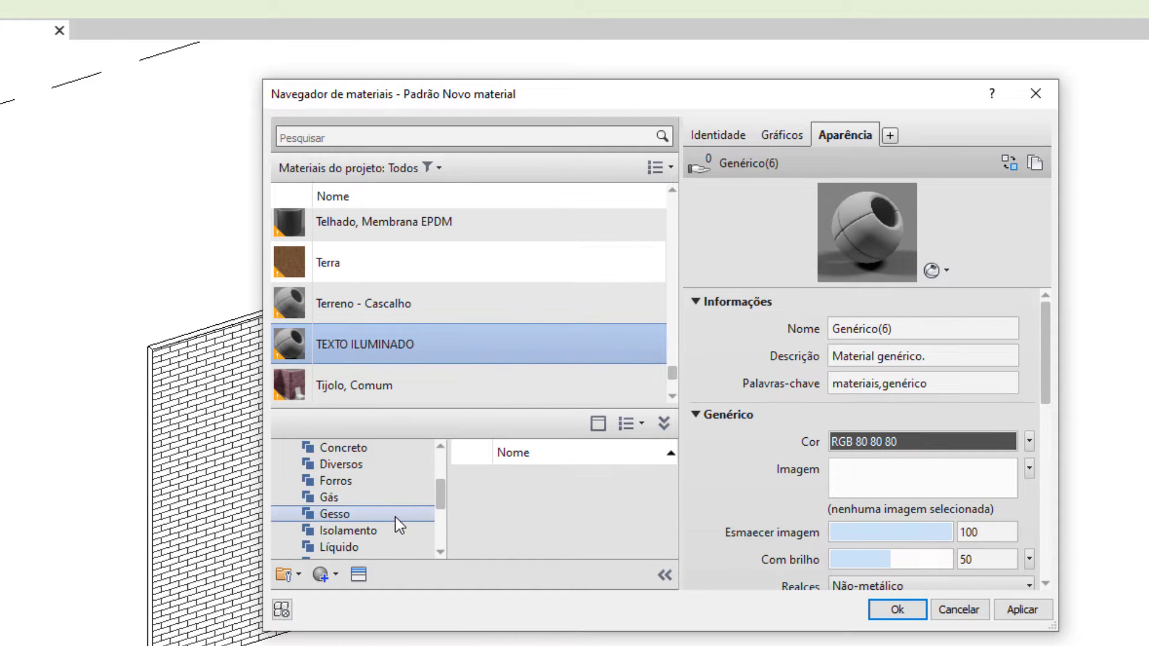
scroll(398, 517, "down", 2)
scroll(404, 517, "down", 1)
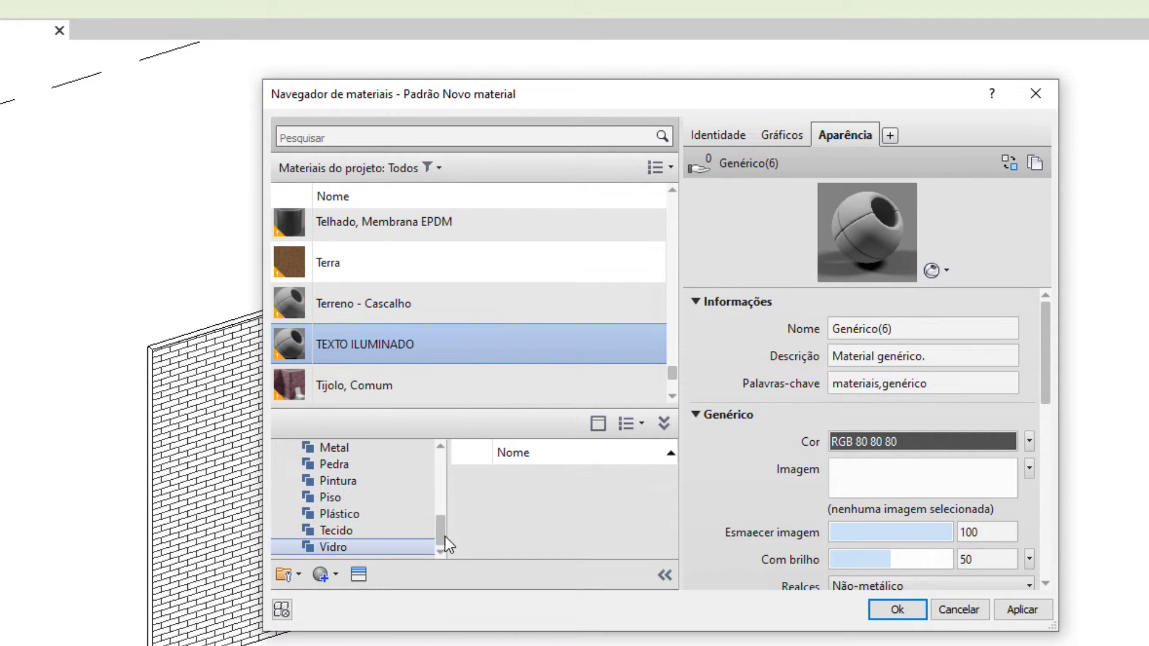
left_click(328, 548)
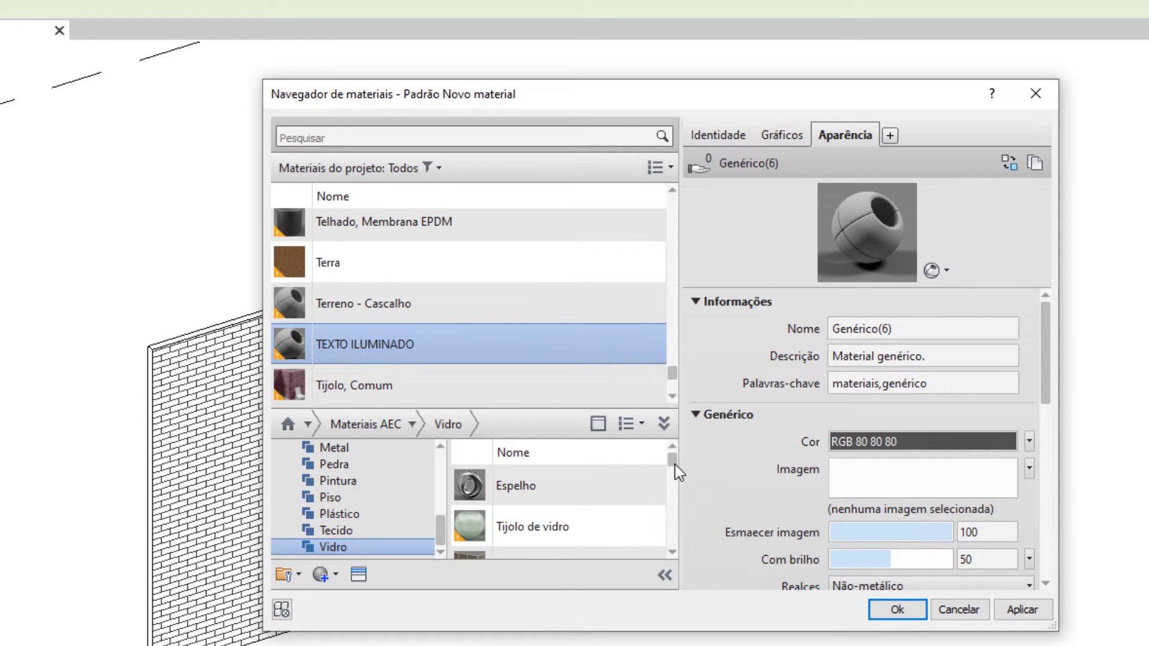
Add Vidro, Branco, Alta luminosidade to the project materials and apply.
left_click_drag(672, 461, 672, 480)
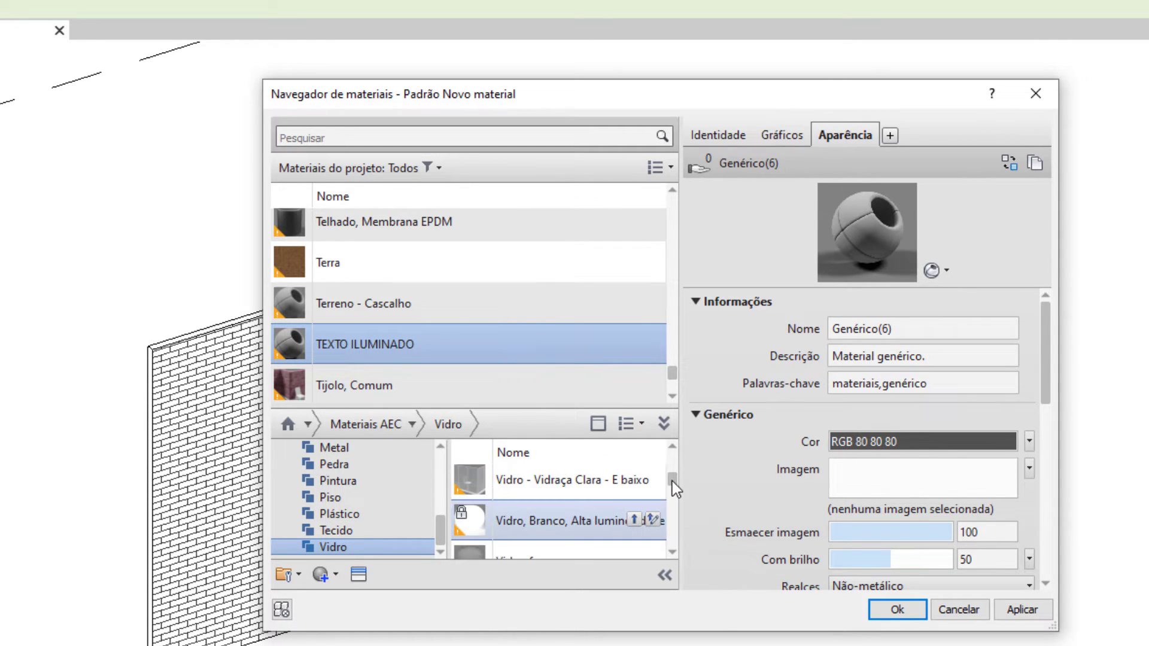
scroll(498, 533, "down", 1)
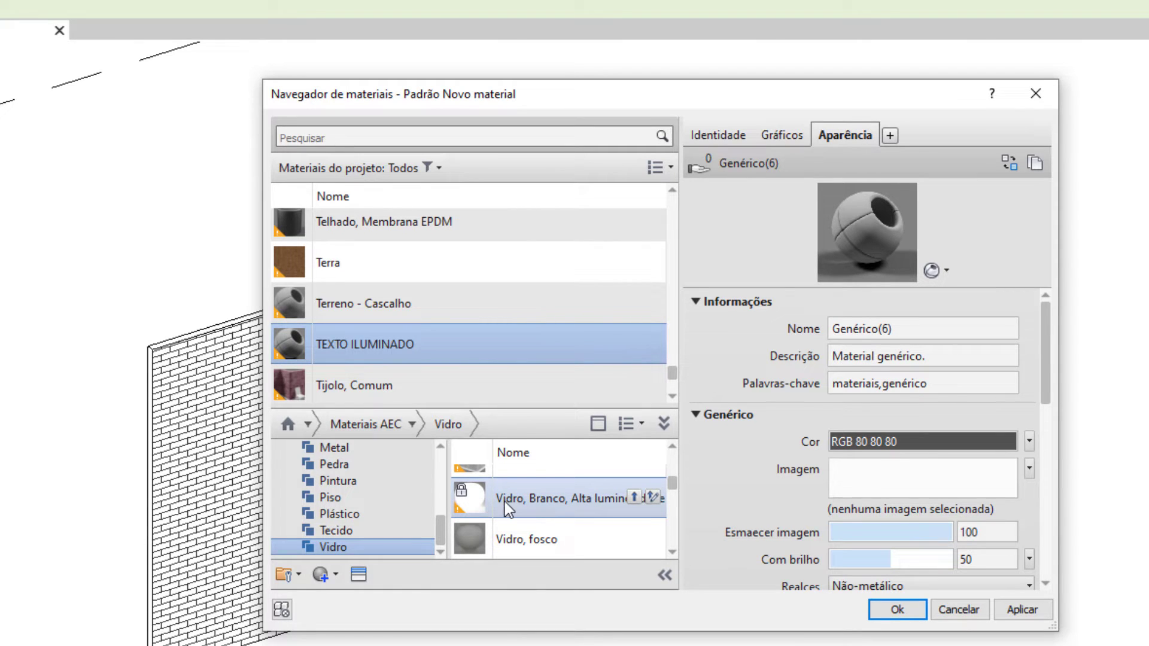
left_click(634, 495)
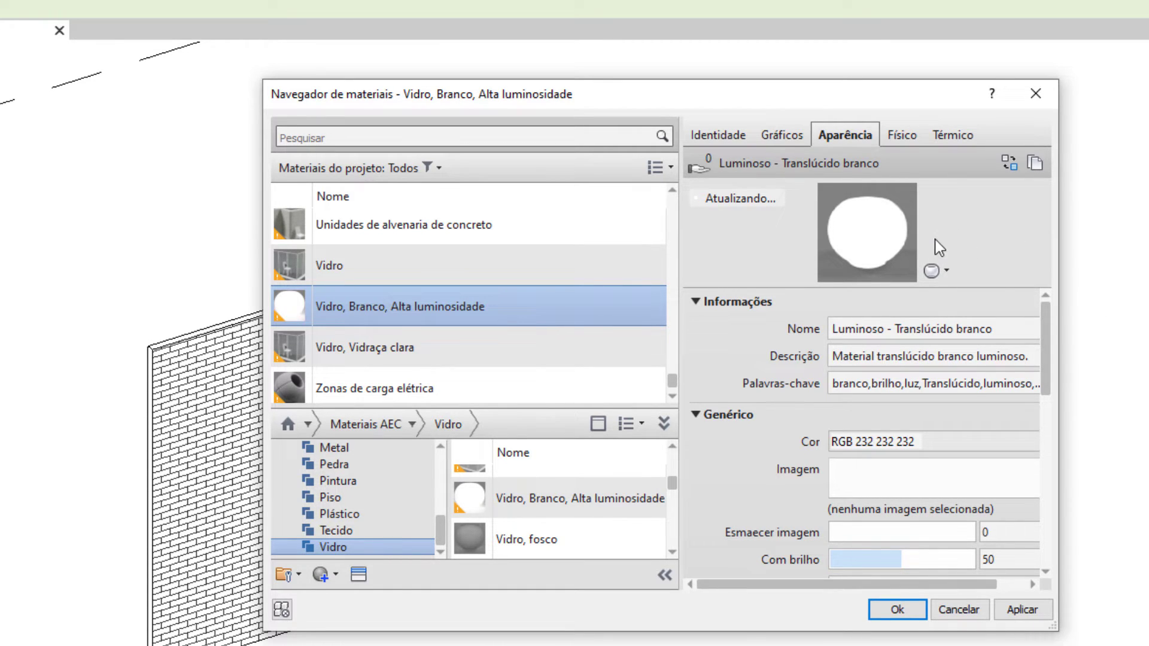
left_click(1022, 610)
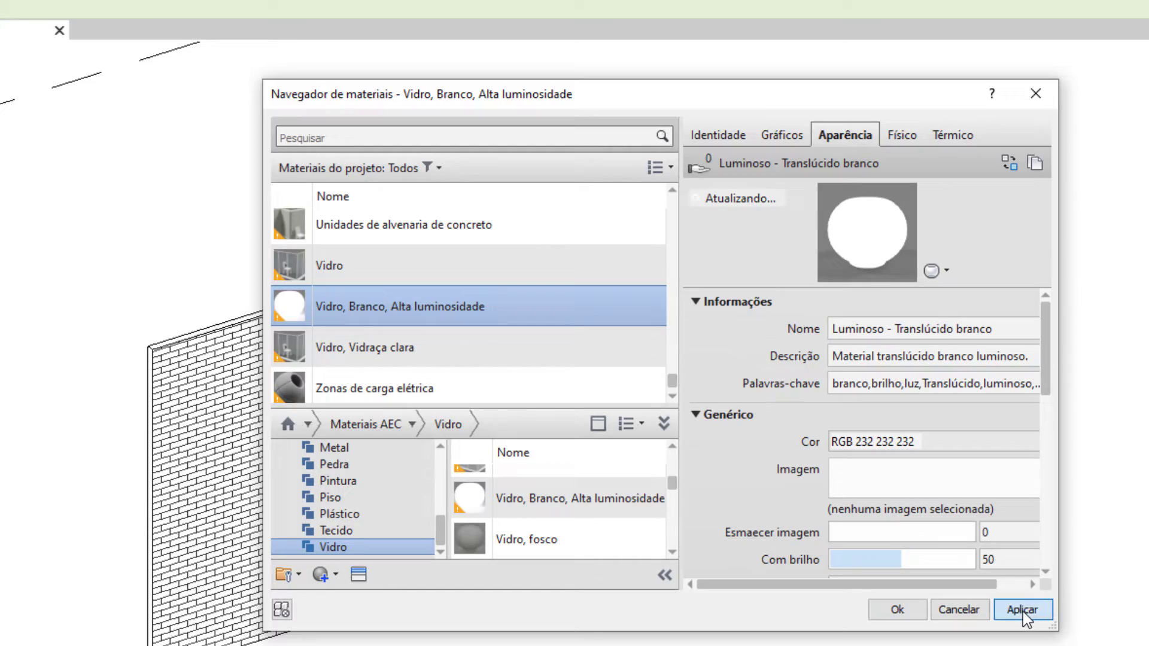
Close the material browser, deselect the model text and open the Arquivo menu.
left_click(907, 613)
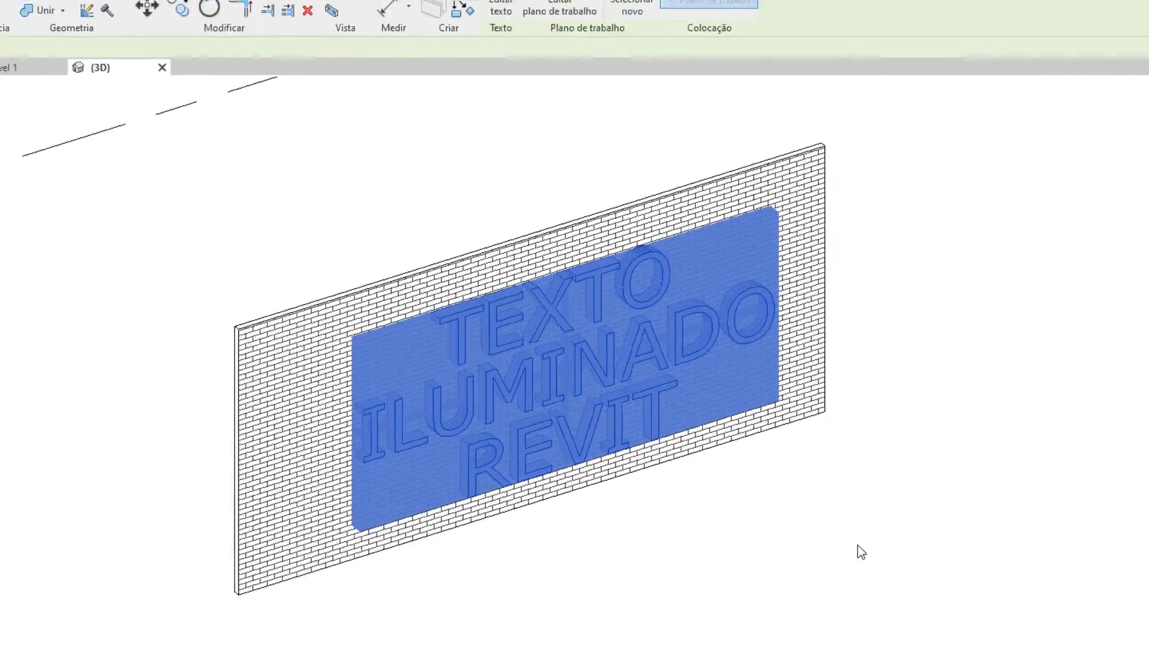
left_click(620, 449)
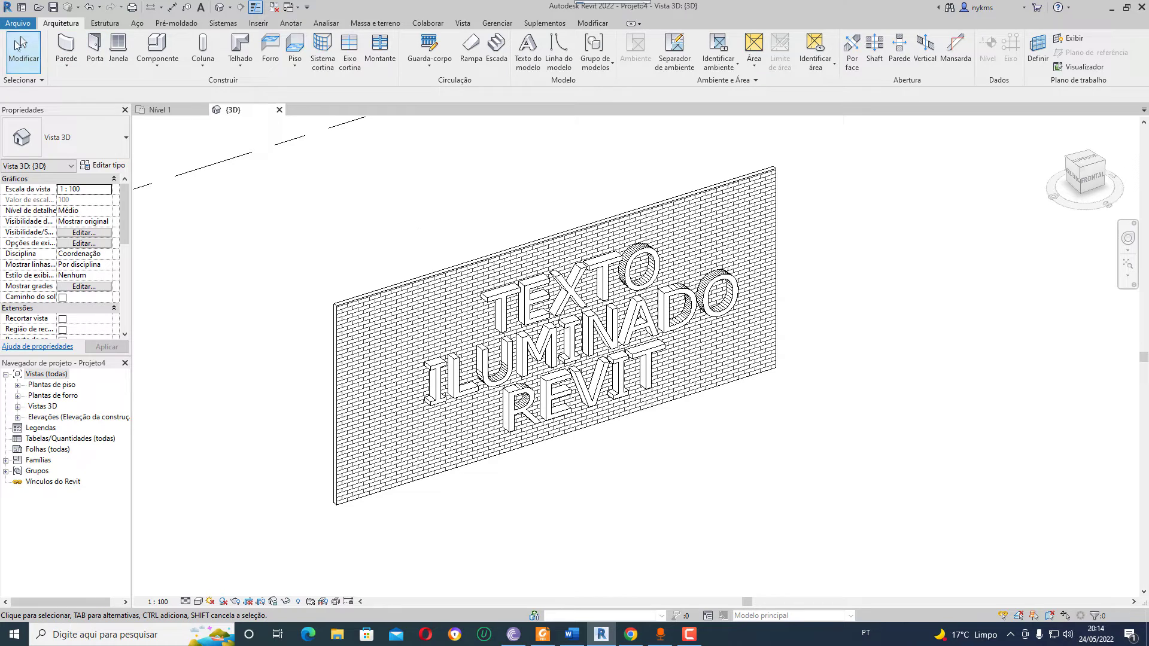
left_click(24, 25)
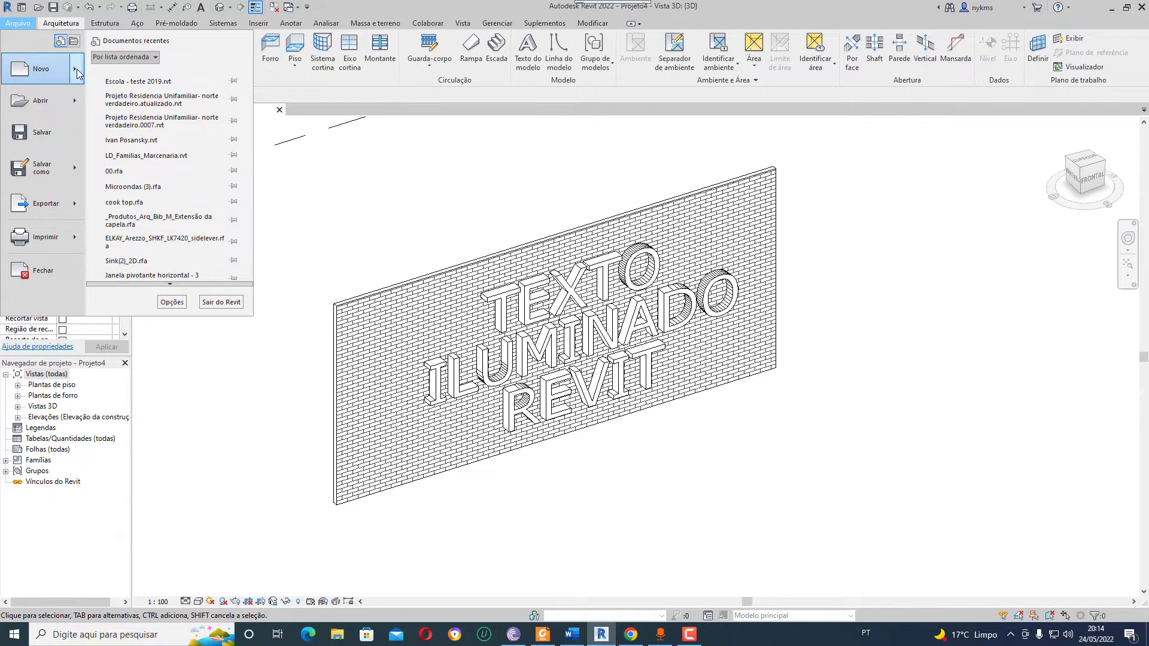
Create a new family from Family Templates > English > Metric Lighting Fixture.rft.
mouse_move(41, 68)
left_click(132, 107)
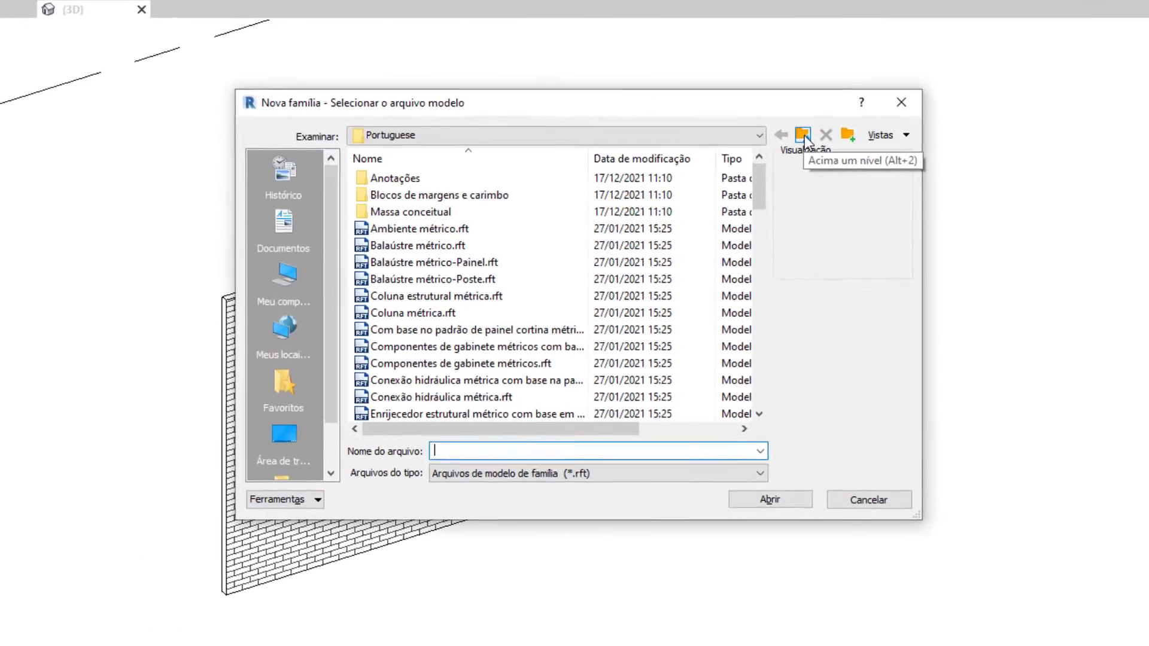
left_click(811, 129)
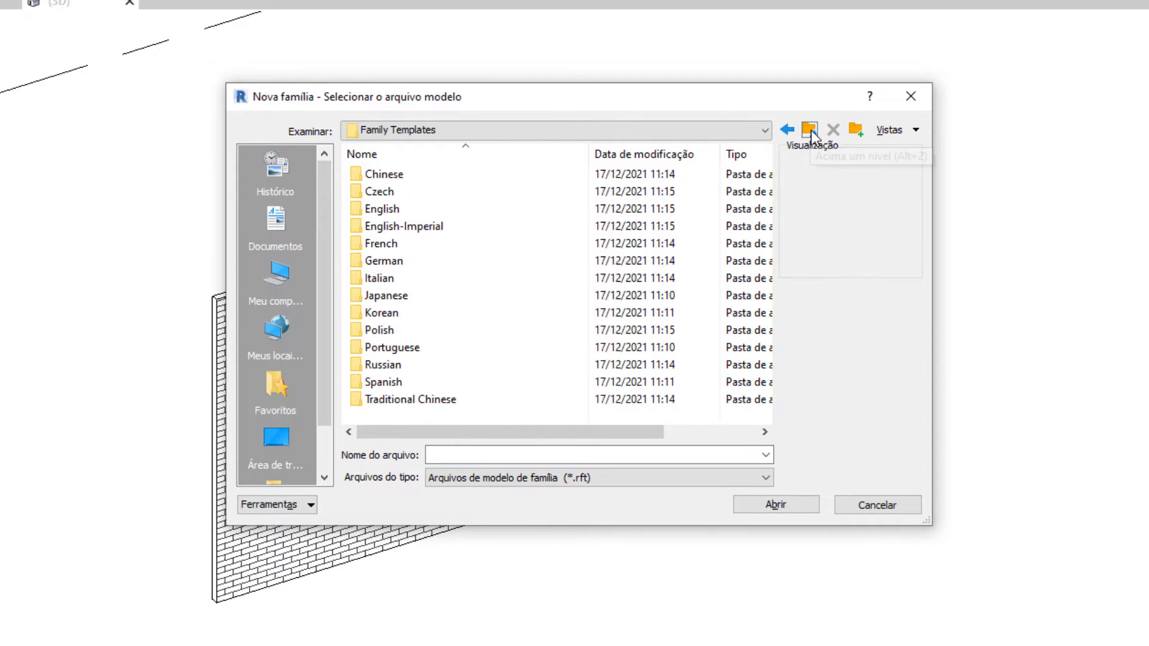
left_click(372, 213)
double_click(372, 214)
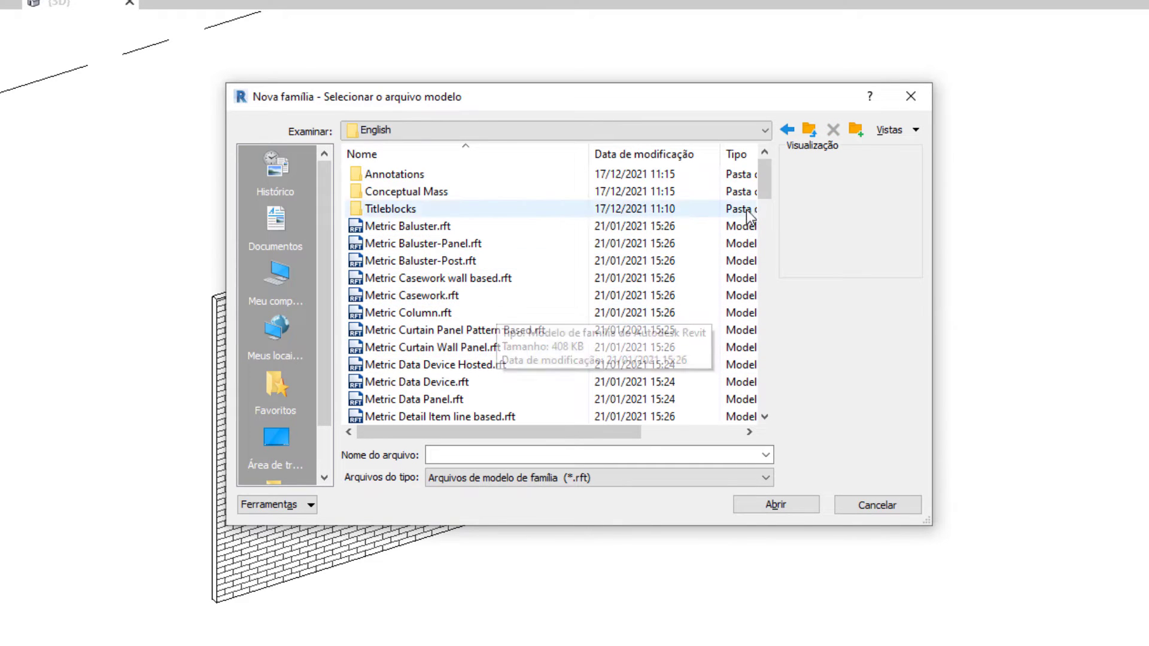
left_click_drag(766, 177, 776, 277)
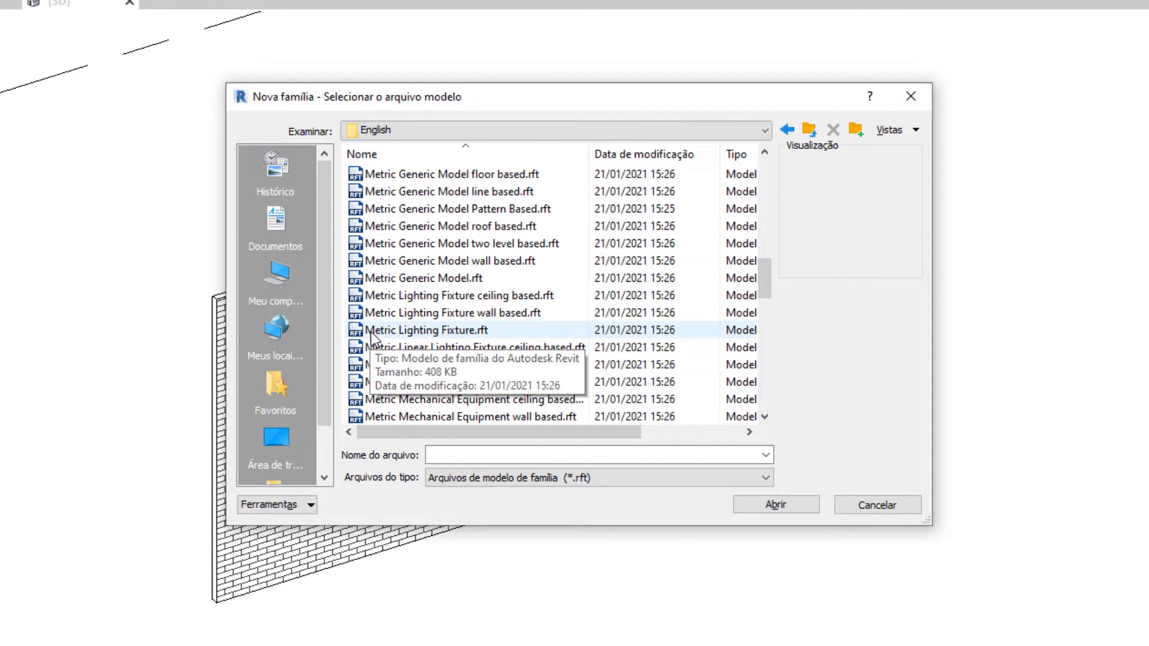
left_click(425, 332)
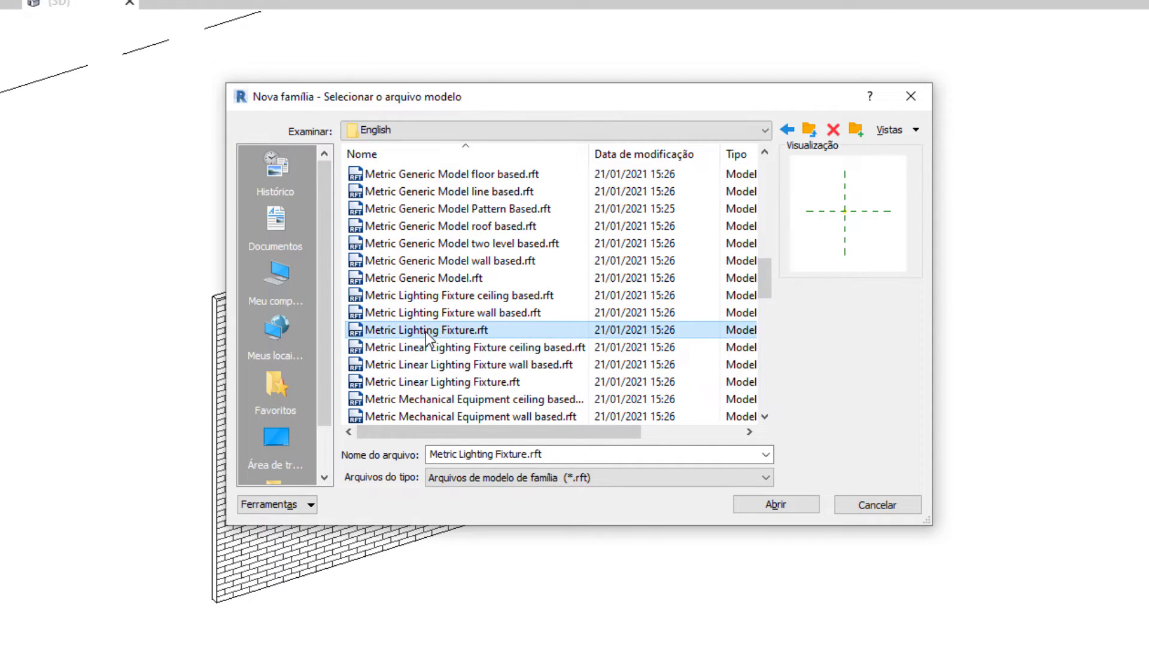
left_click(769, 503)
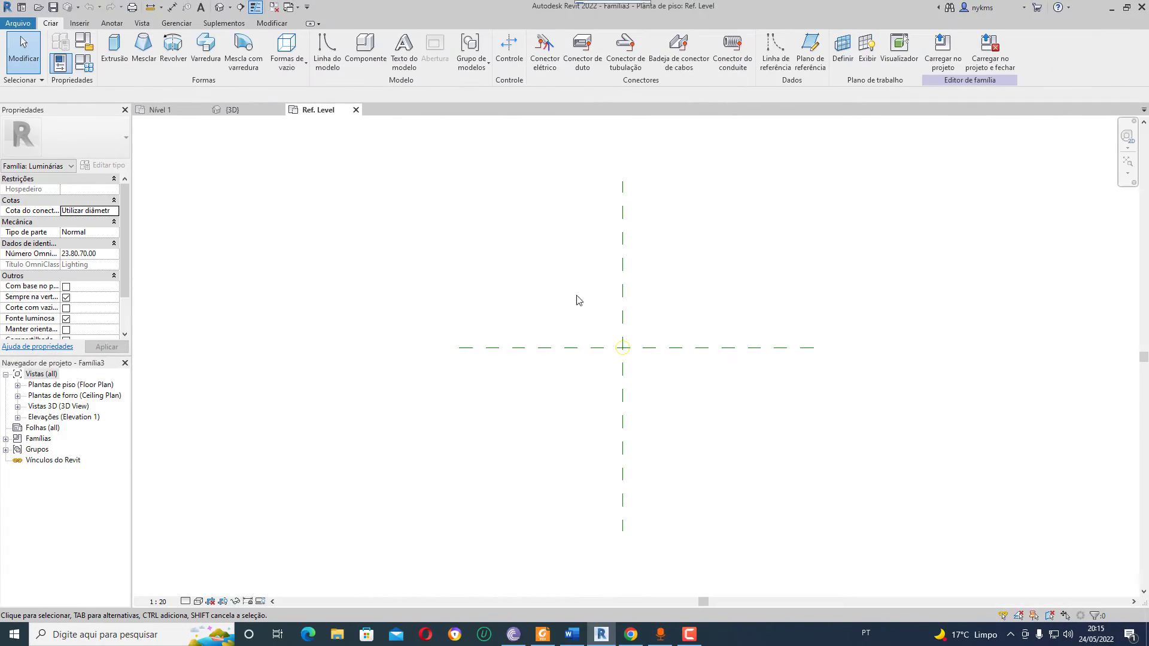
Open the Front view under Elevações and zoom in on the light-source circle.
scroll(622, 350, "up", 5)
scroll(551, 335, "up", 3)
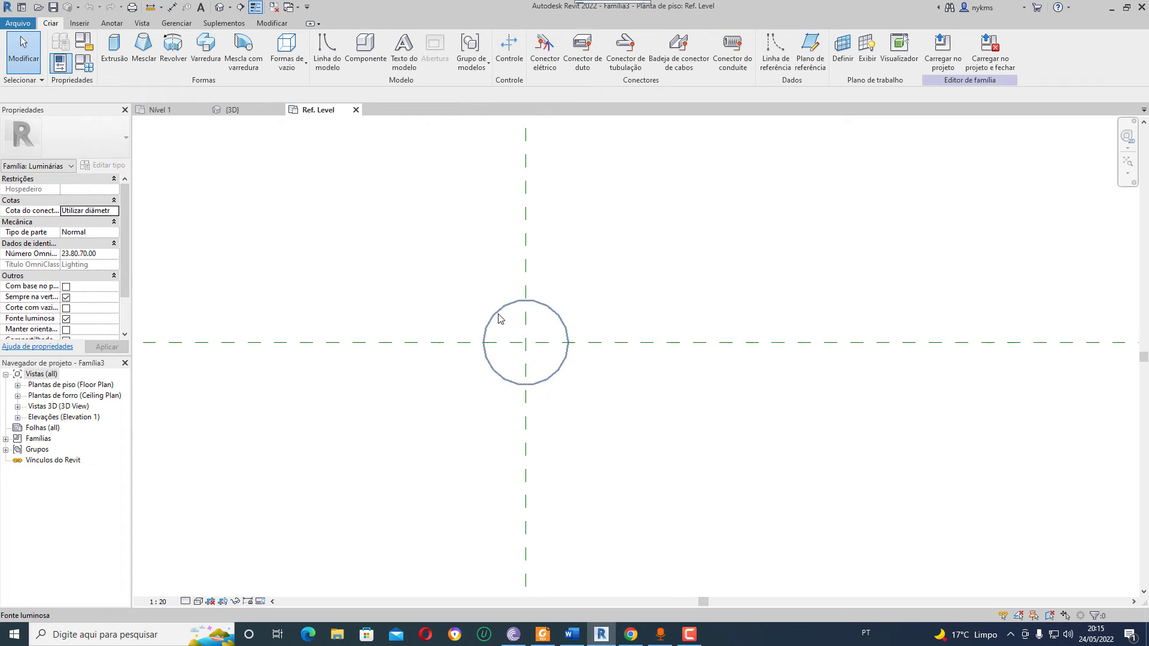
scroll(512, 329, "up", 2)
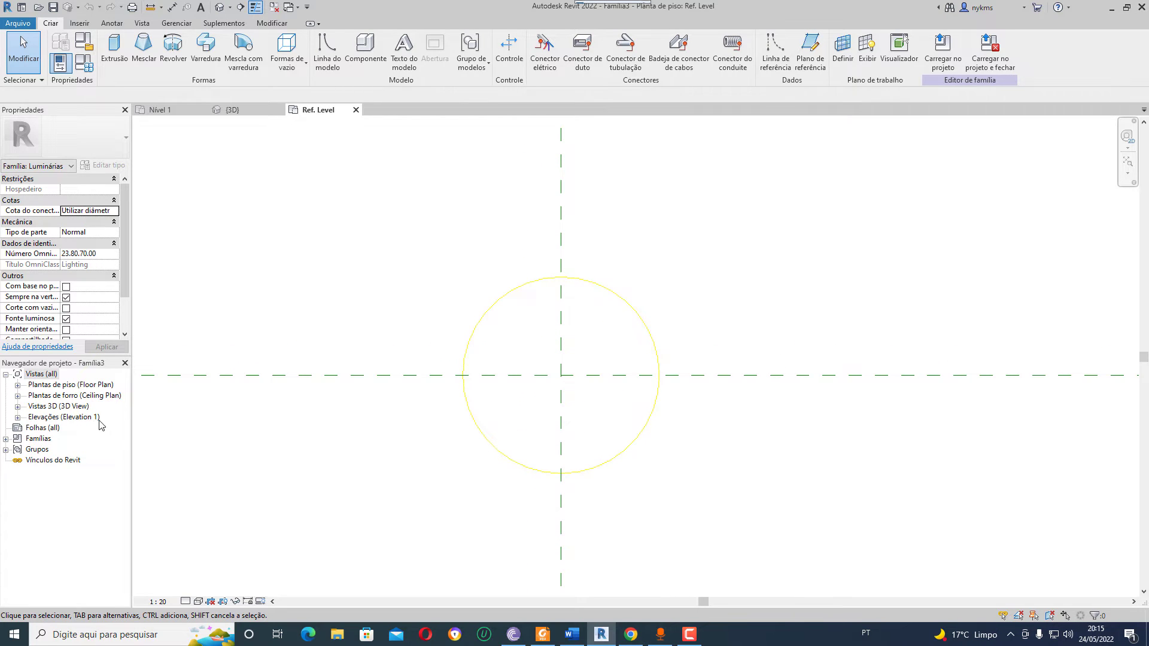
left_click(18, 418)
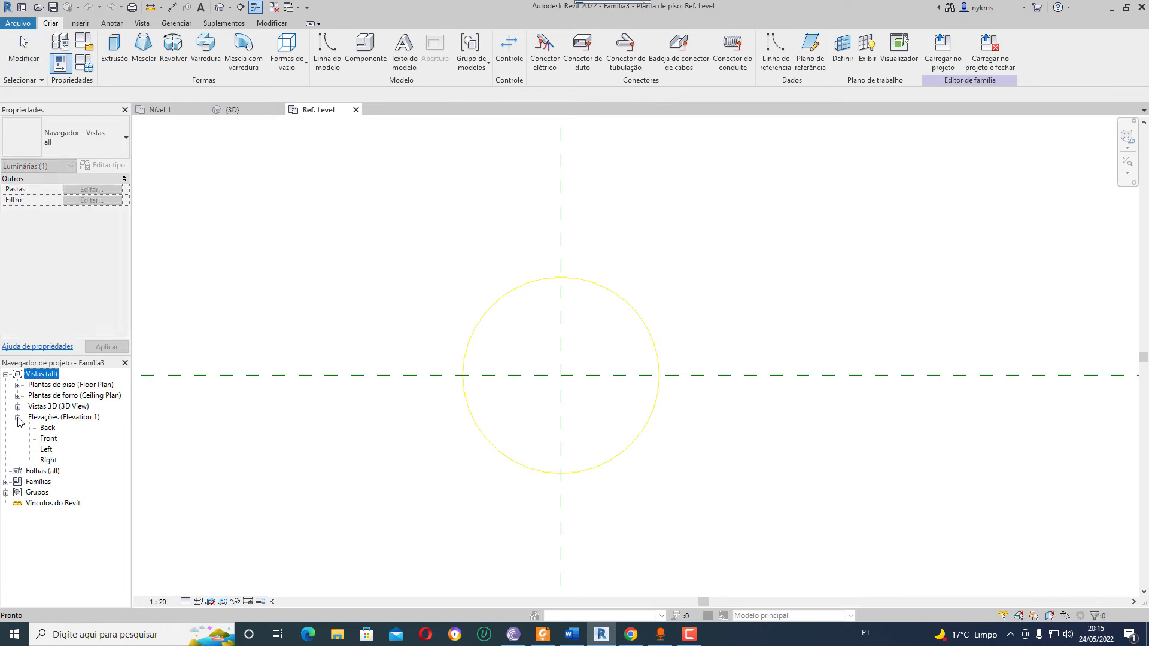
double_click(48, 439)
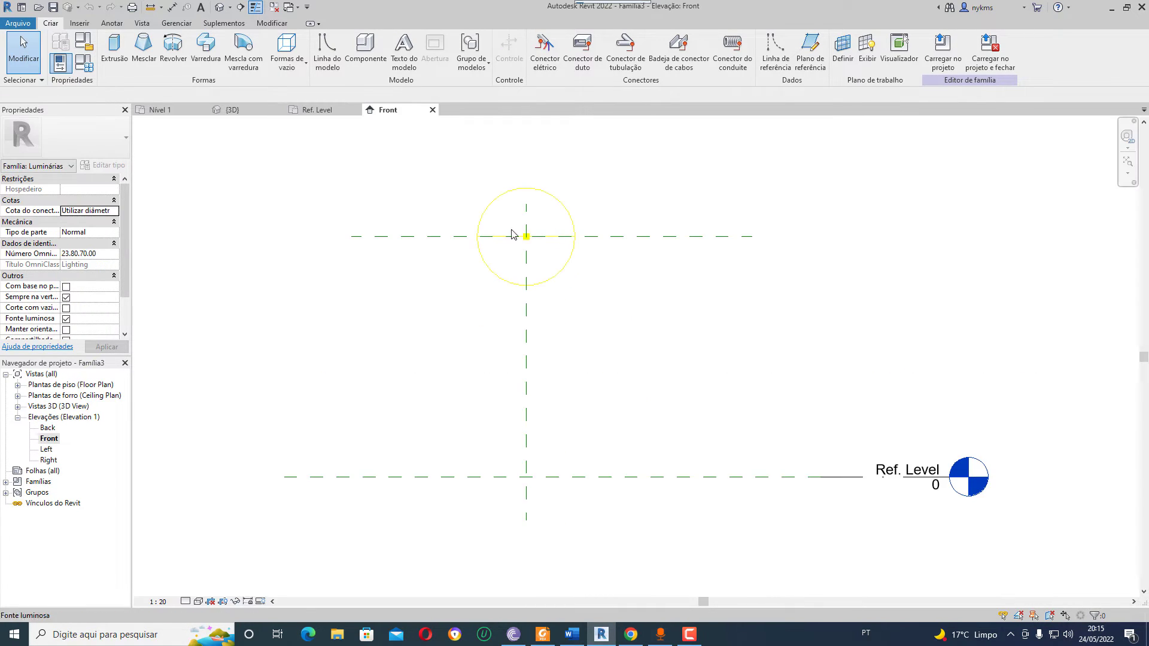
scroll(502, 203, "up", 3)
scroll(539, 251, "up", 1)
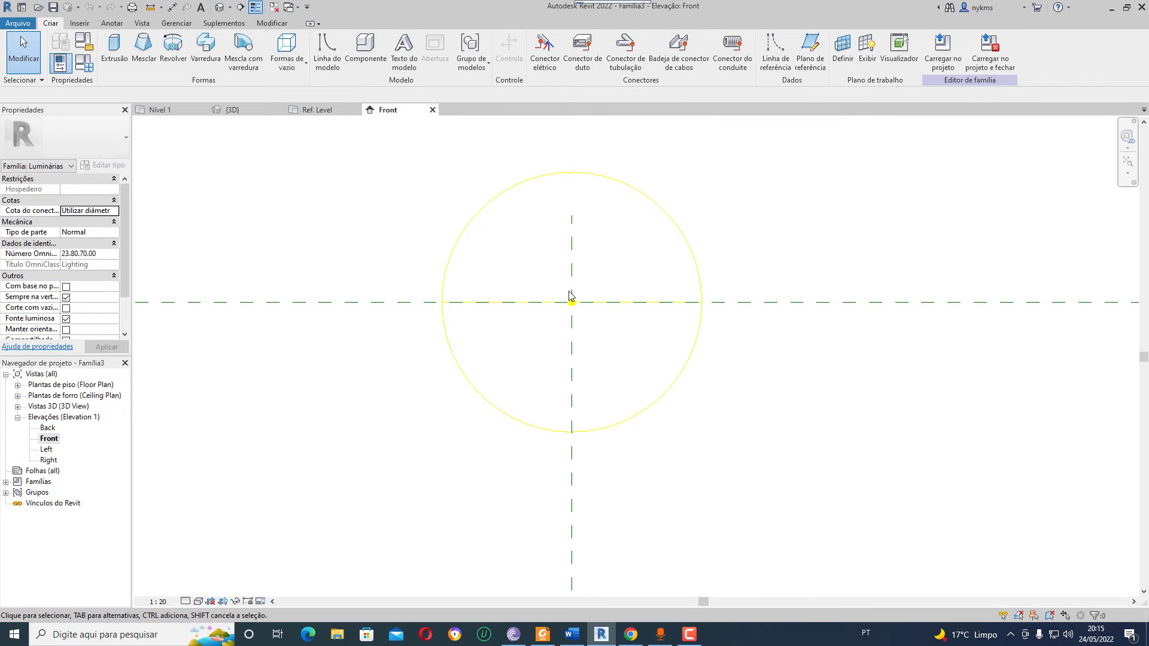
scroll(572, 301, "up", 2)
scroll(573, 302, "up", 2)
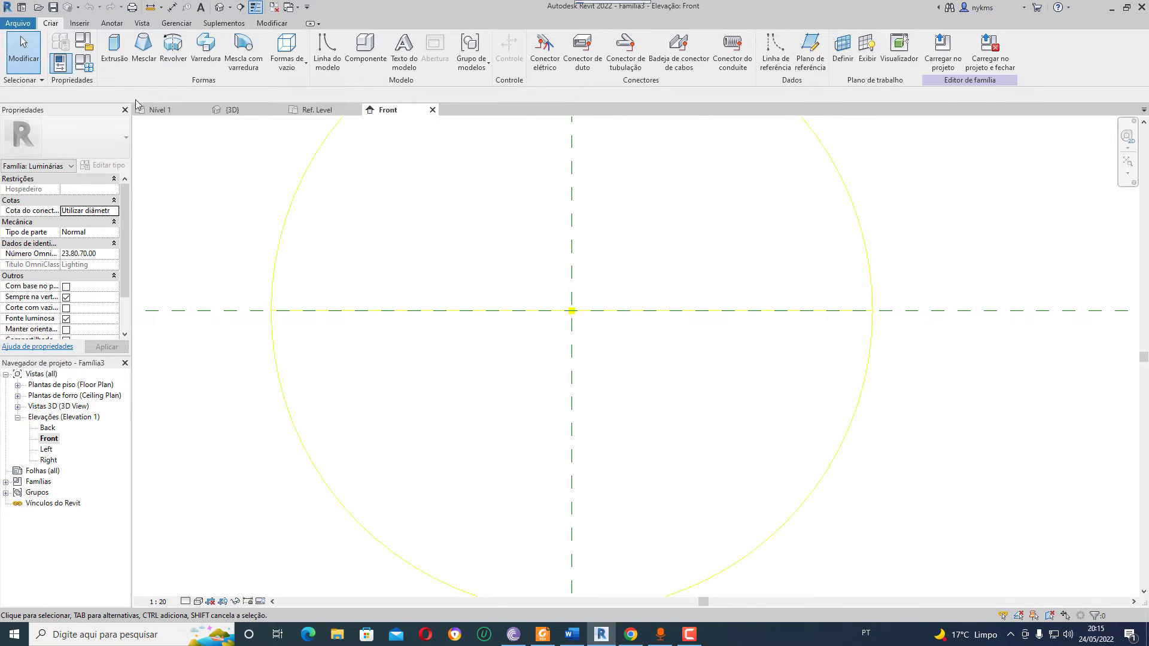
Sketch a radius-7.3 circle centred on the light source and finish it as an extrusion.
left_click(115, 52)
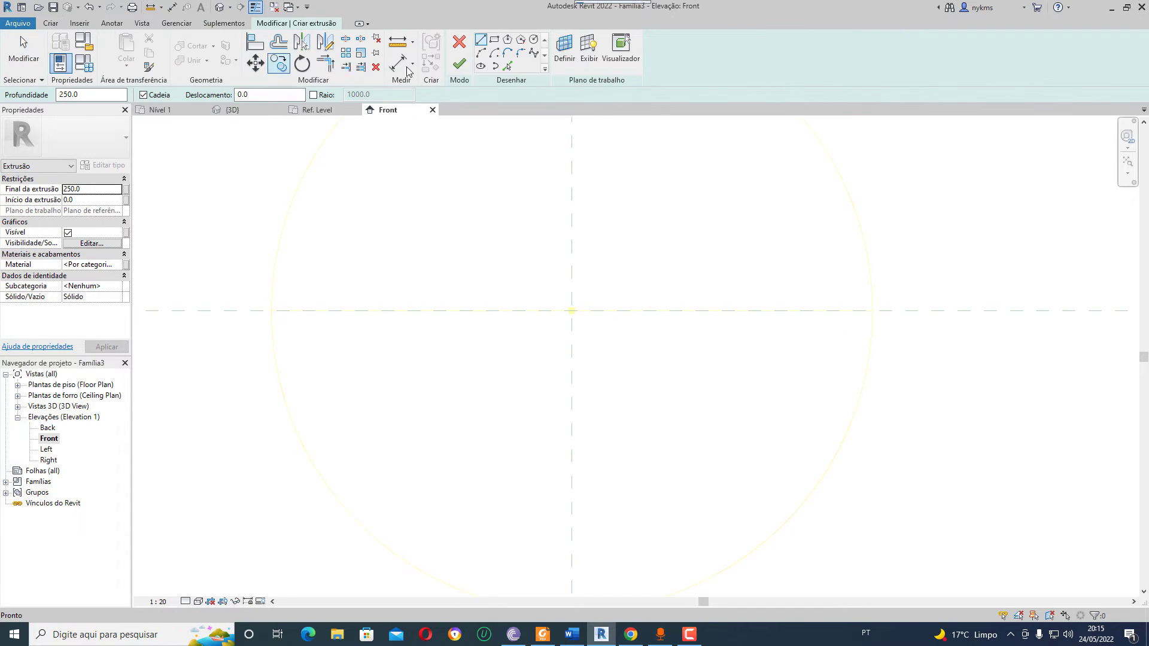
left_click(534, 39)
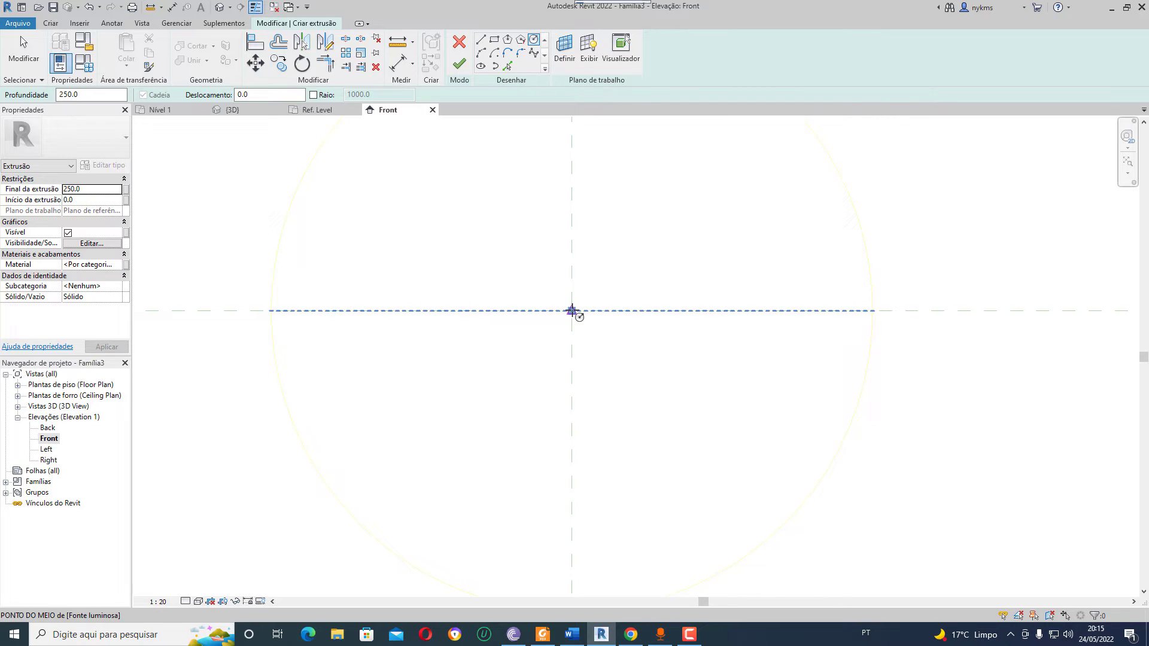
left_click(571, 310)
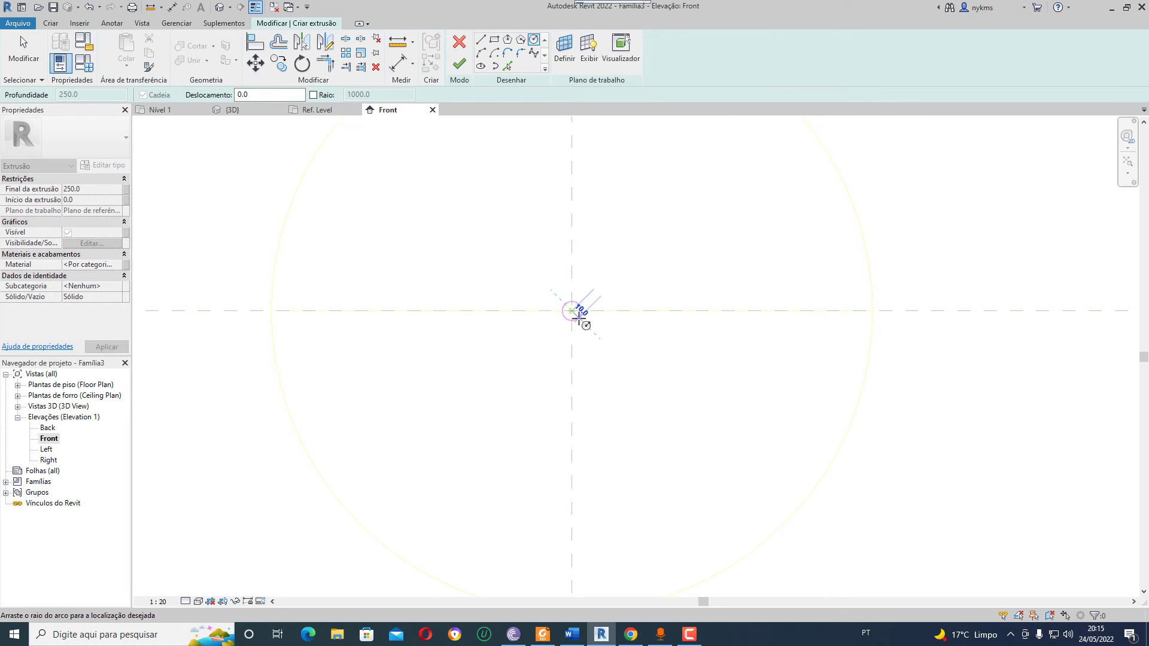
scroll(582, 320, "up", 2)
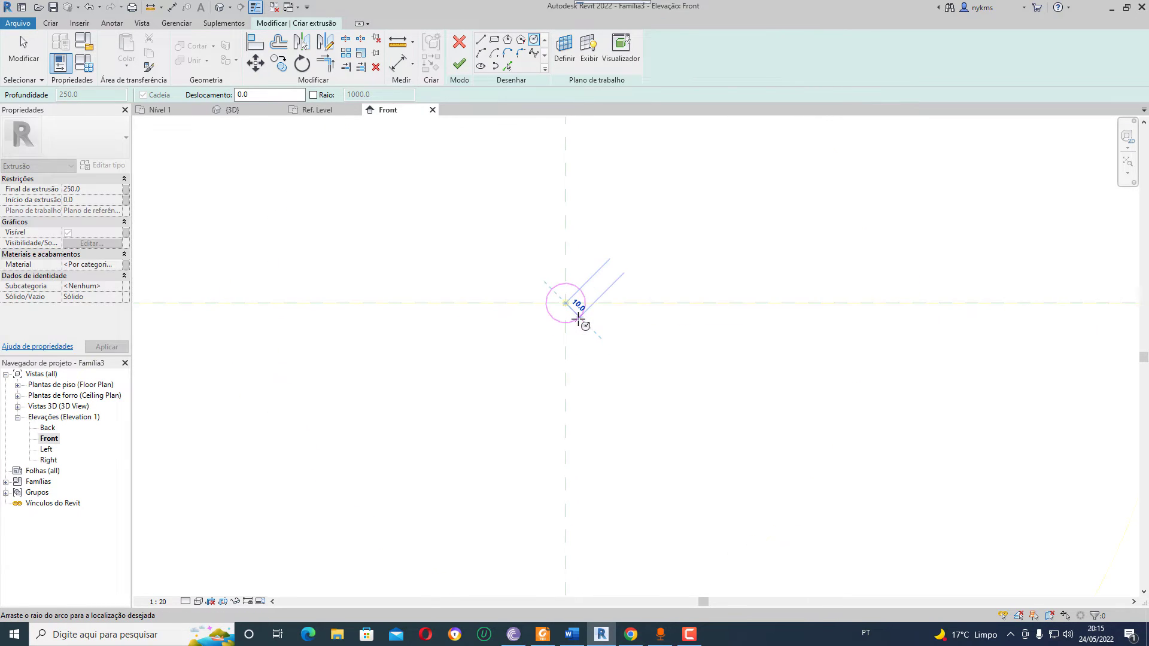
scroll(579, 318, "up", 3)
scroll(579, 317, "up", 2)
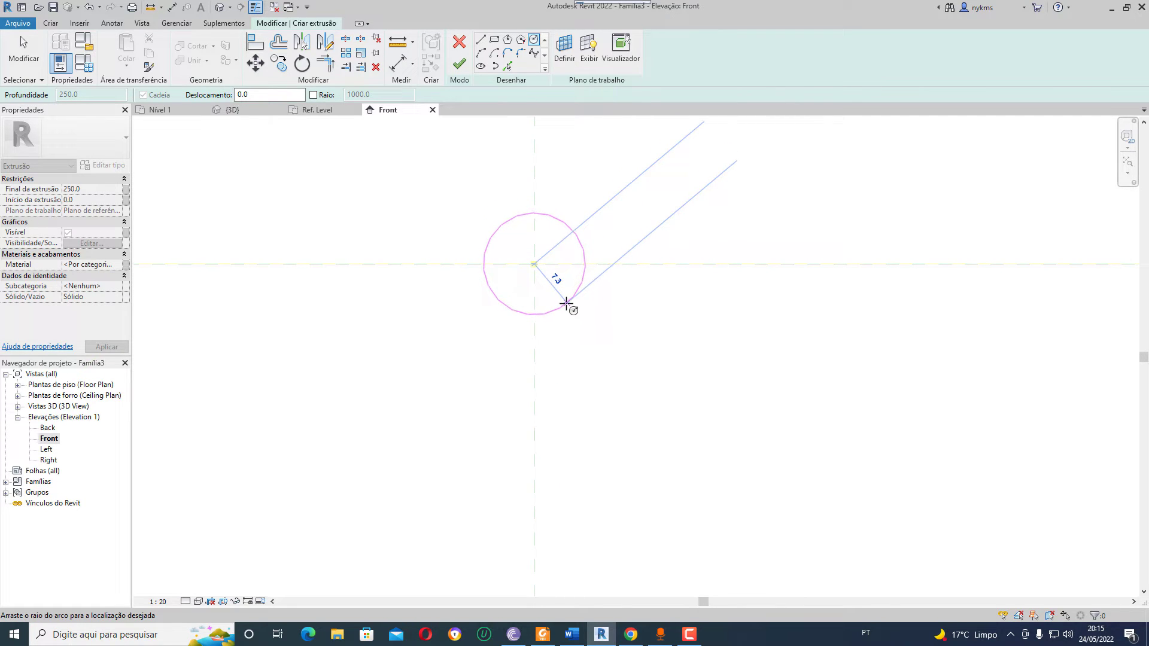
left_click(566, 303)
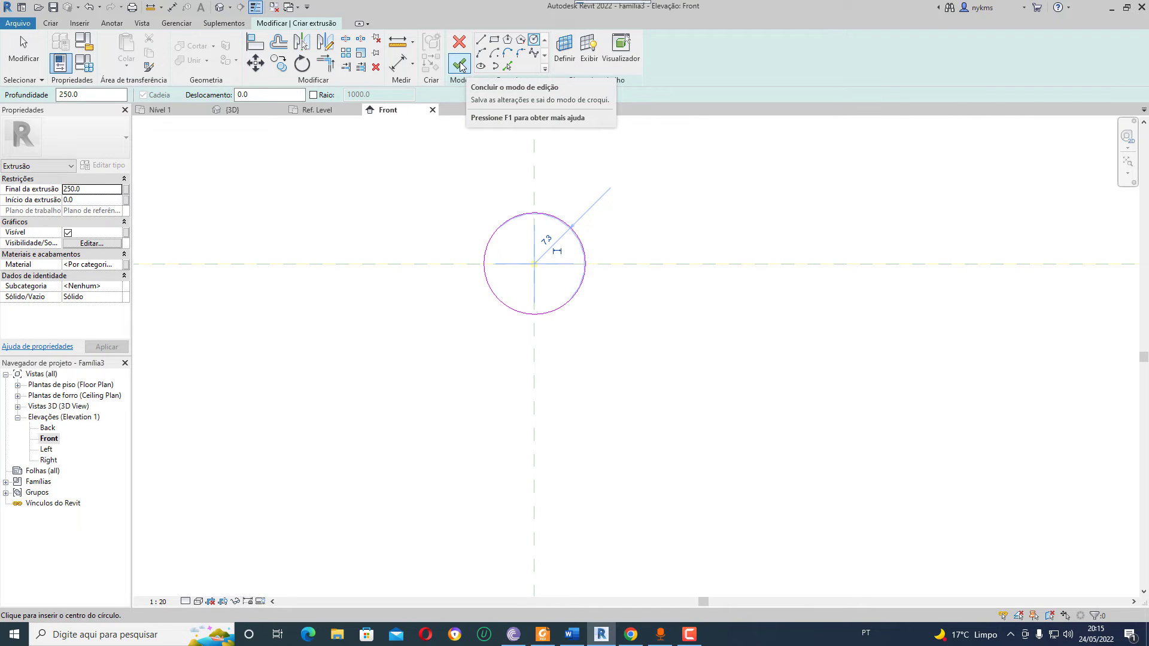
left_click(463, 64)
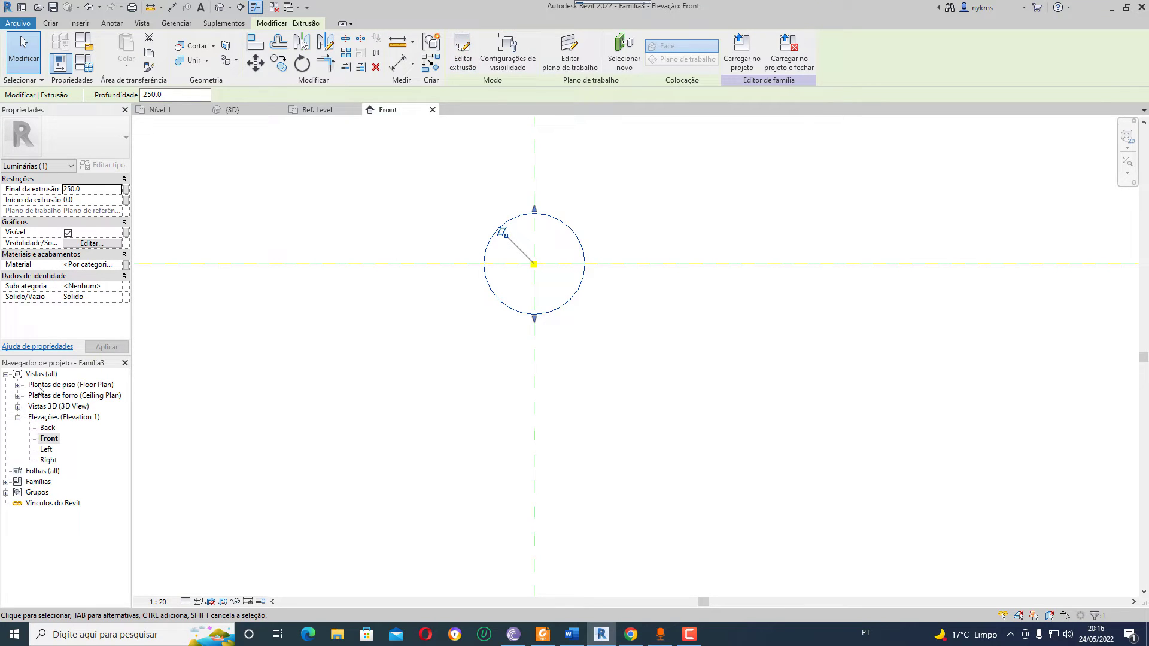
Open the Ref. Level plan and shorten the extrusion's depth.
left_click(18, 385)
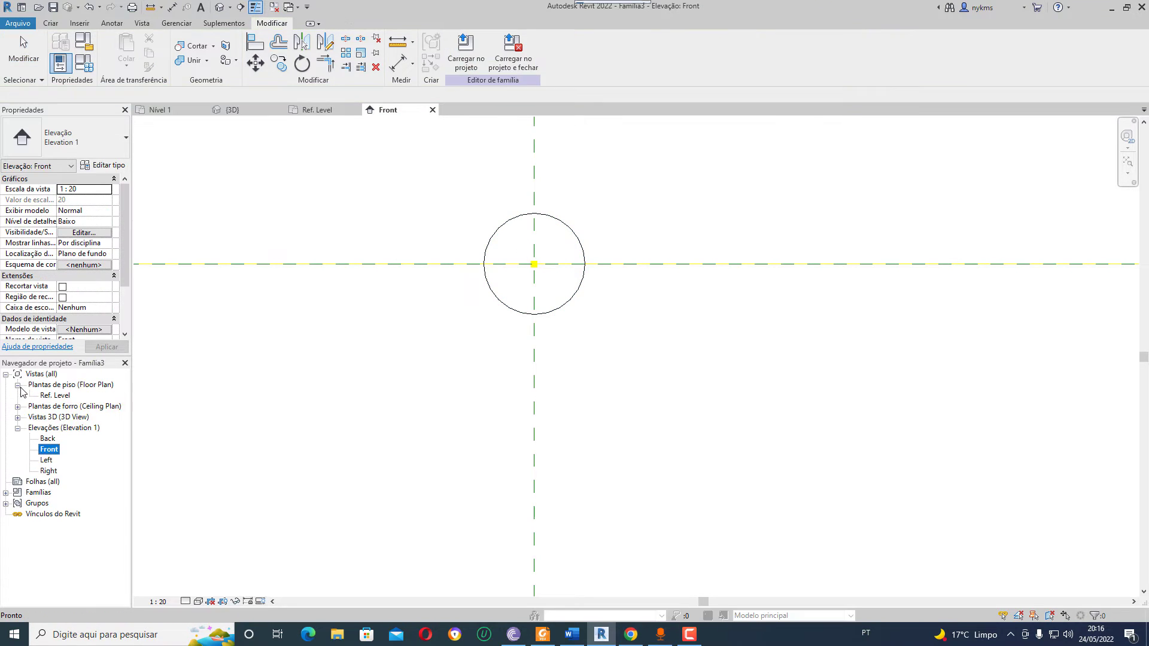
double_click(57, 396)
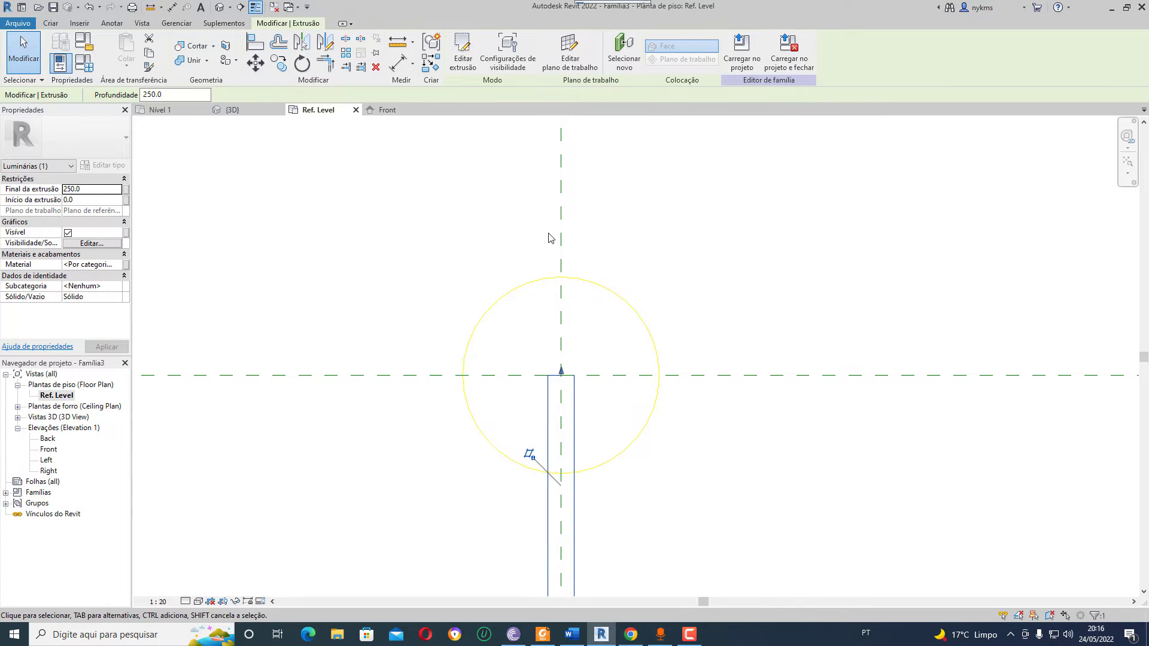
scroll(511, 232, "down", 2)
scroll(509, 231, "down", 1)
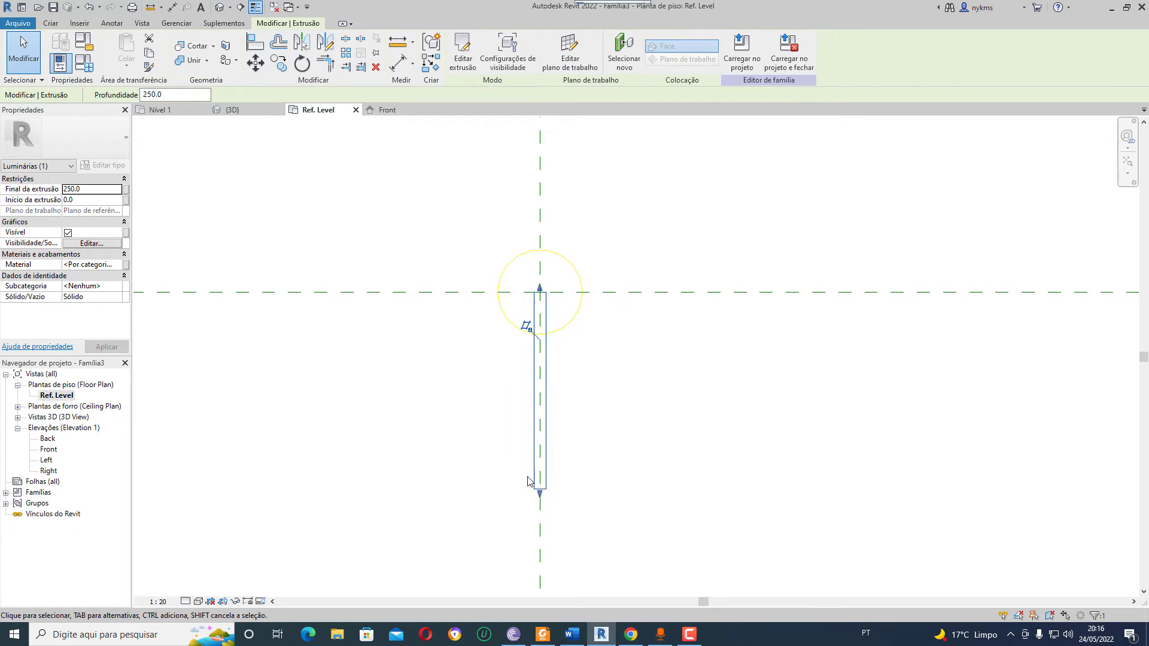
left_click_drag(540, 492, 552, 295)
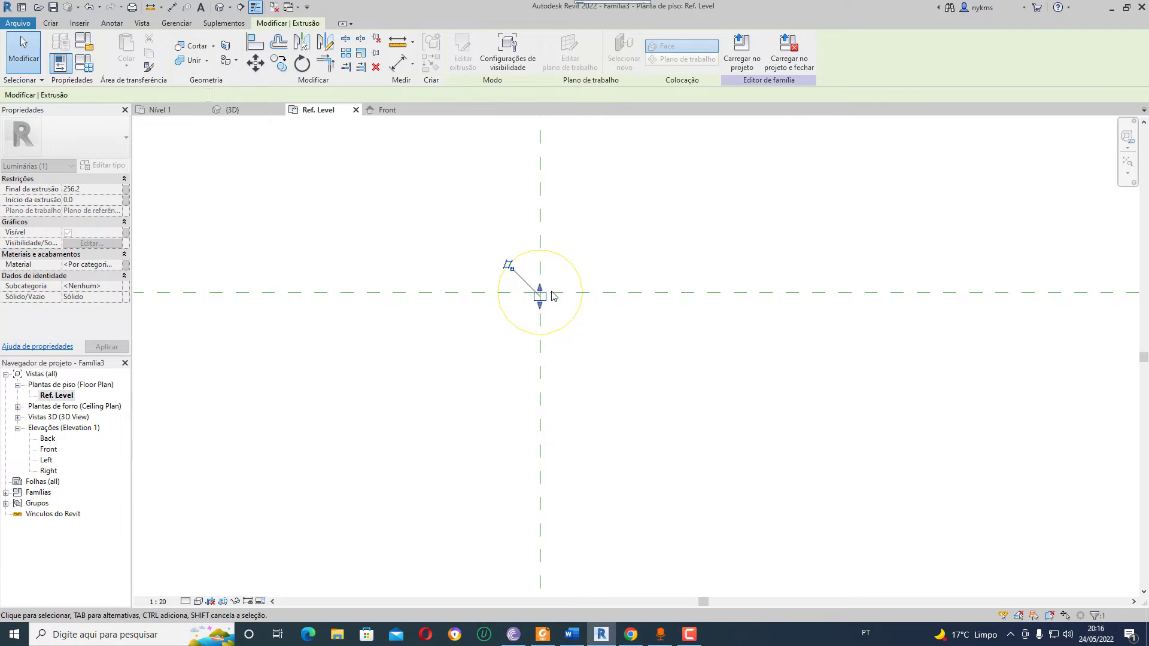
scroll(538, 302, "up", 5)
scroll(527, 320, "up", 4)
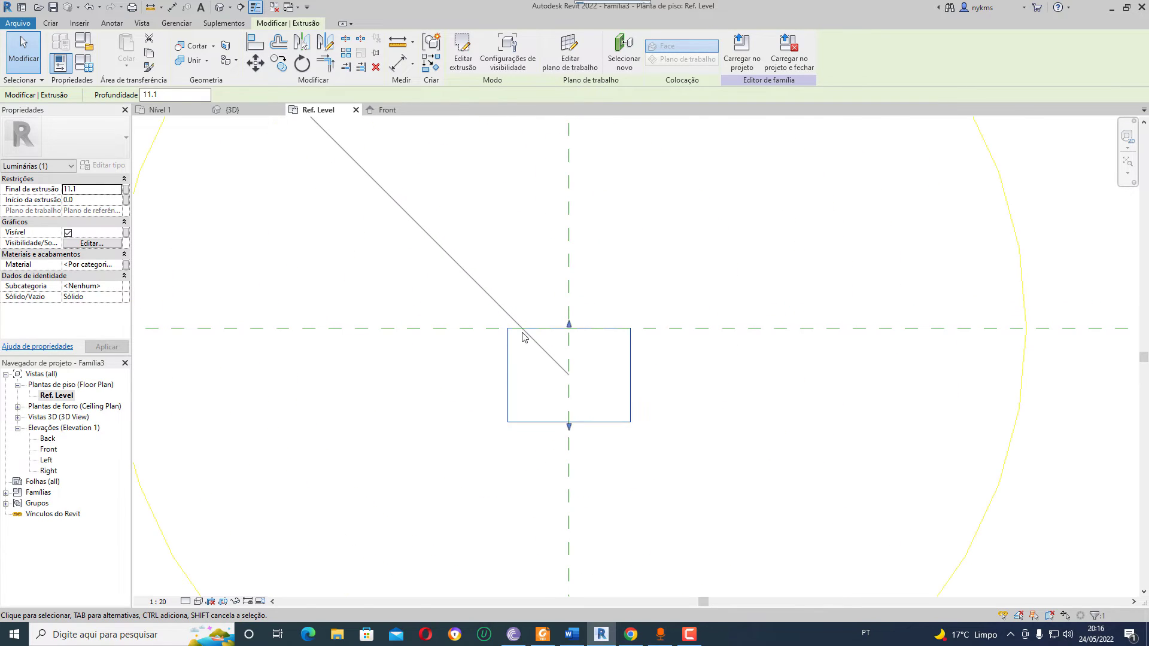
Drag the extrusion's faces so it runs from 7.3 to 9.7, then deselect it.
left_click_drag(568, 325, 568, 389)
scroll(534, 338, "down", 3)
scroll(557, 383, "down", 2)
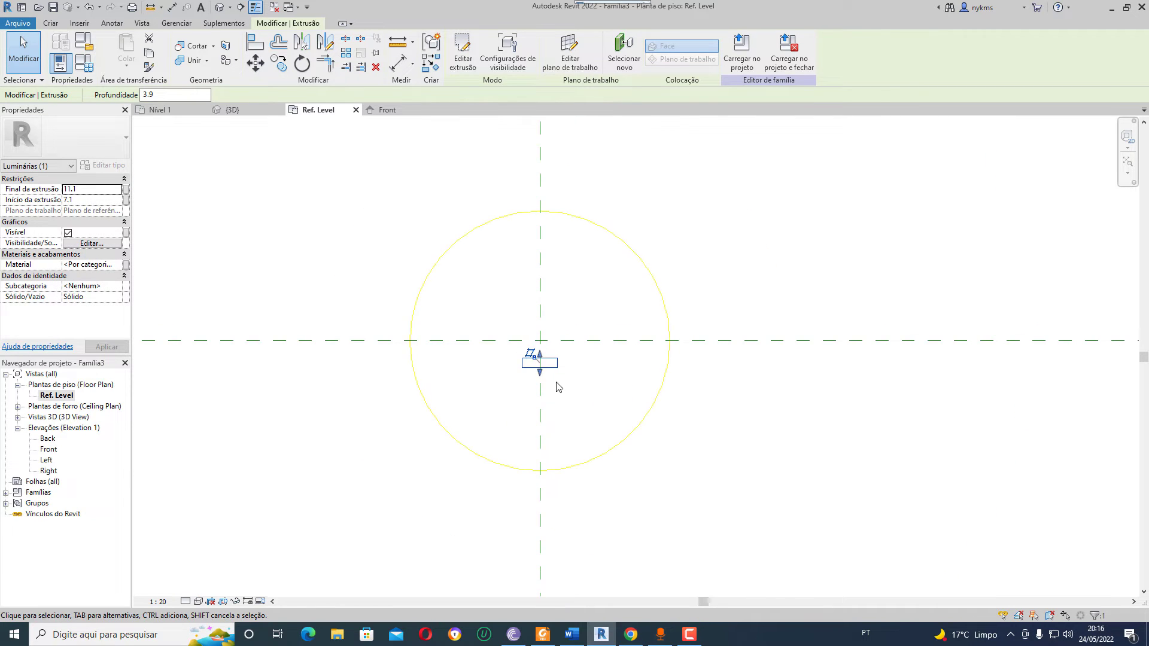
scroll(539, 383, "up", 2)
scroll(542, 382, "up", 2)
left_click_drag(534, 375, 534, 362)
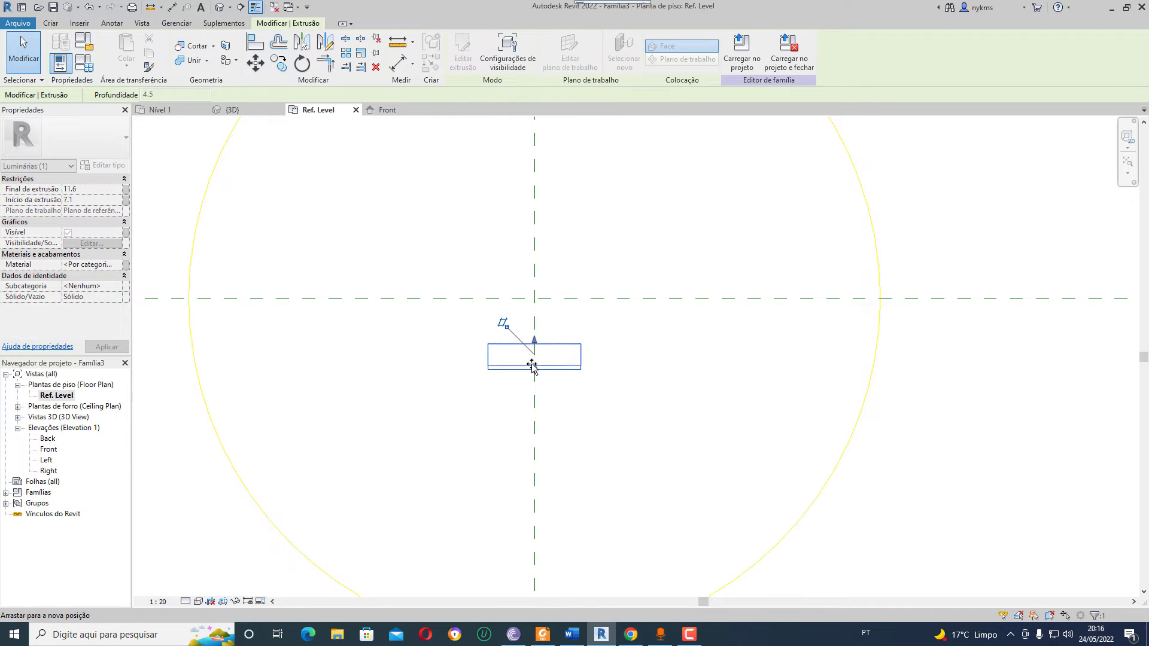
left_click_drag(536, 346, 536, 348)
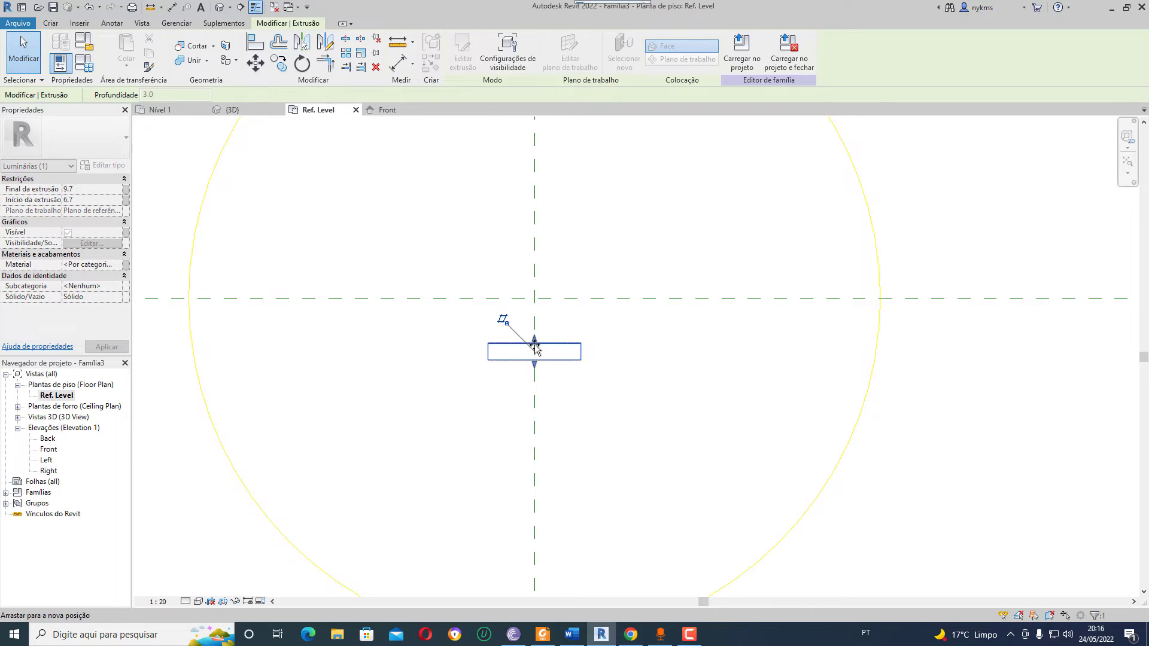
scroll(478, 359, "down", 3)
scroll(543, 386, "down", 2)
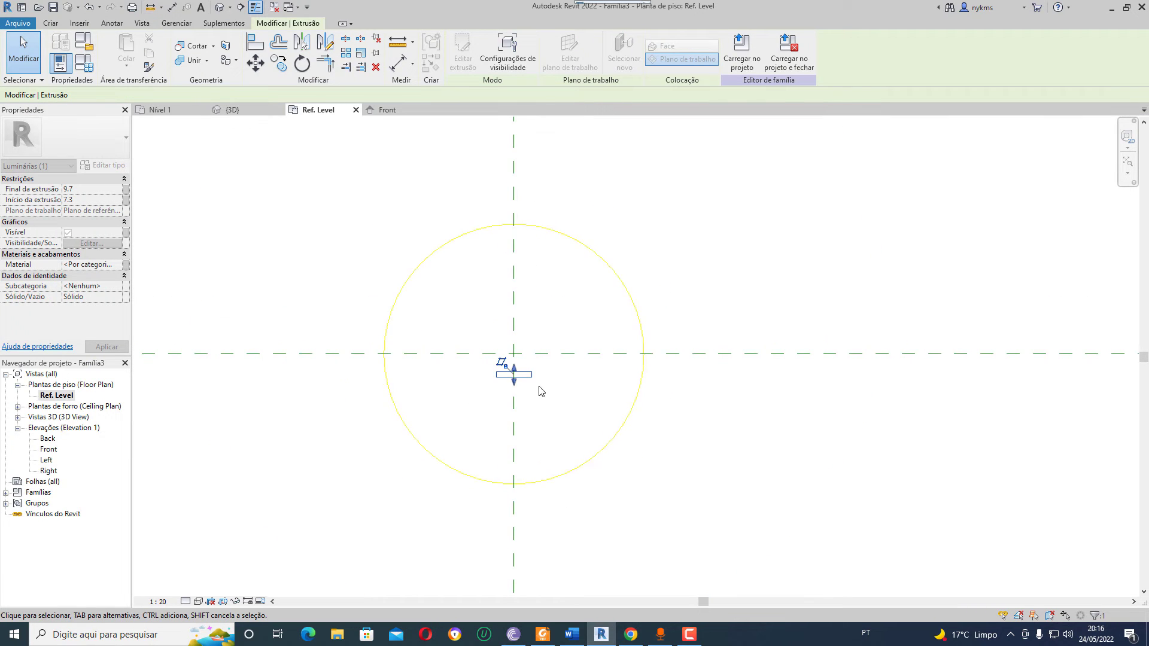
left_click(678, 402)
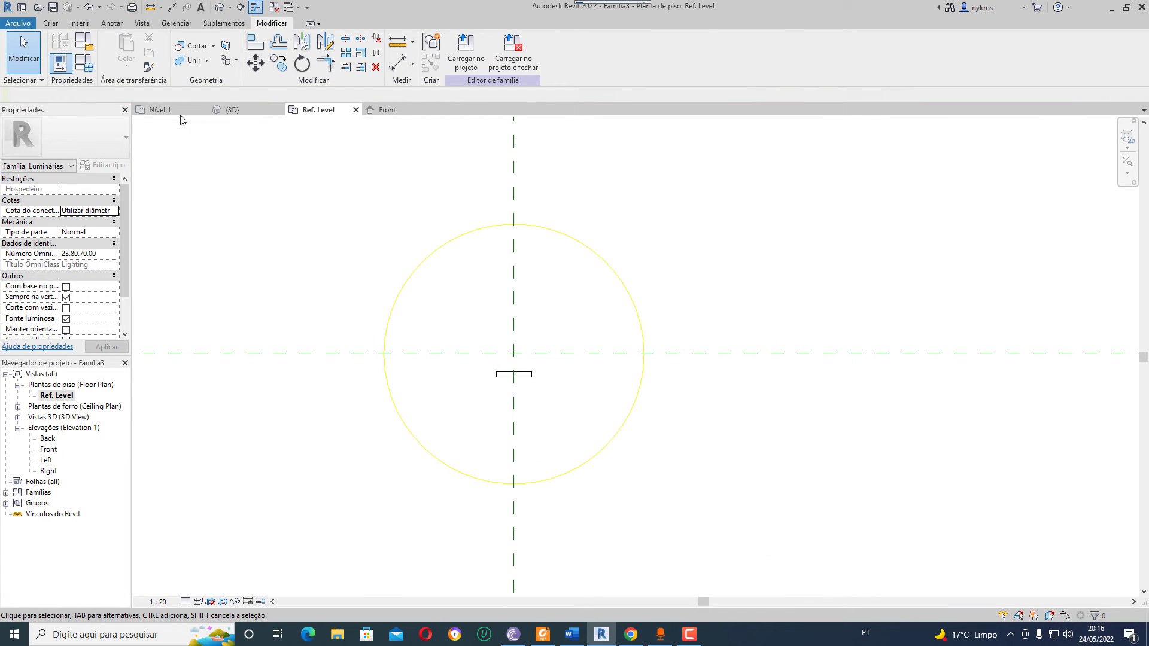
In Family Types, keep 500 lm initial intensity and set initial colour to 4500 K.
left_click(88, 68)
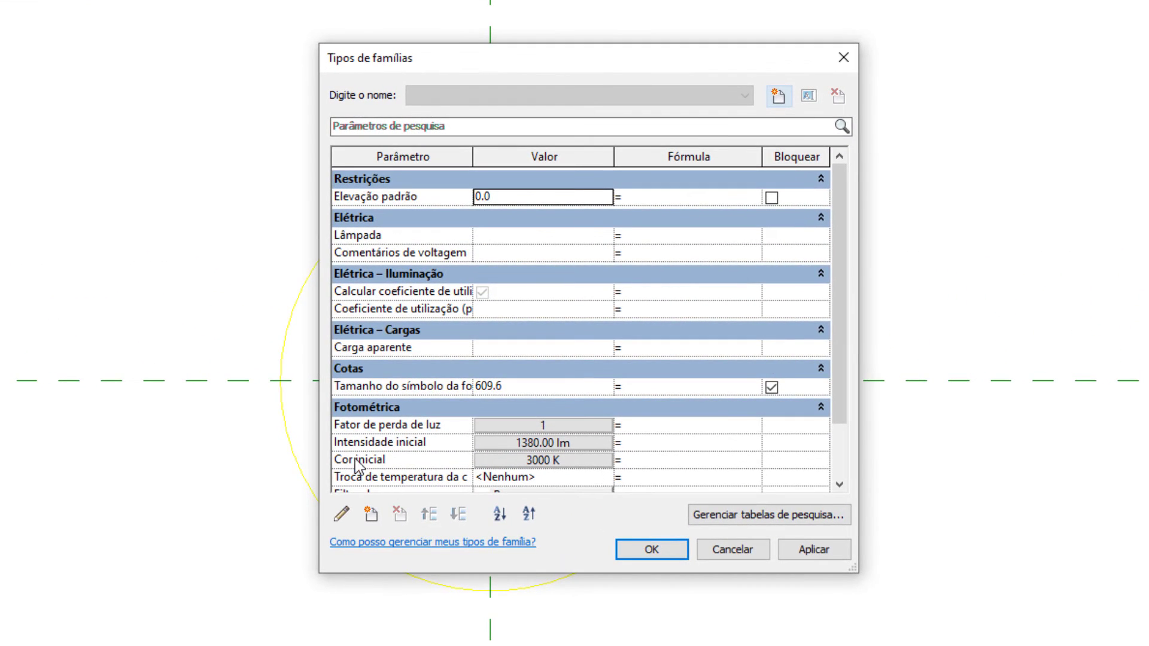
left_click(538, 443)
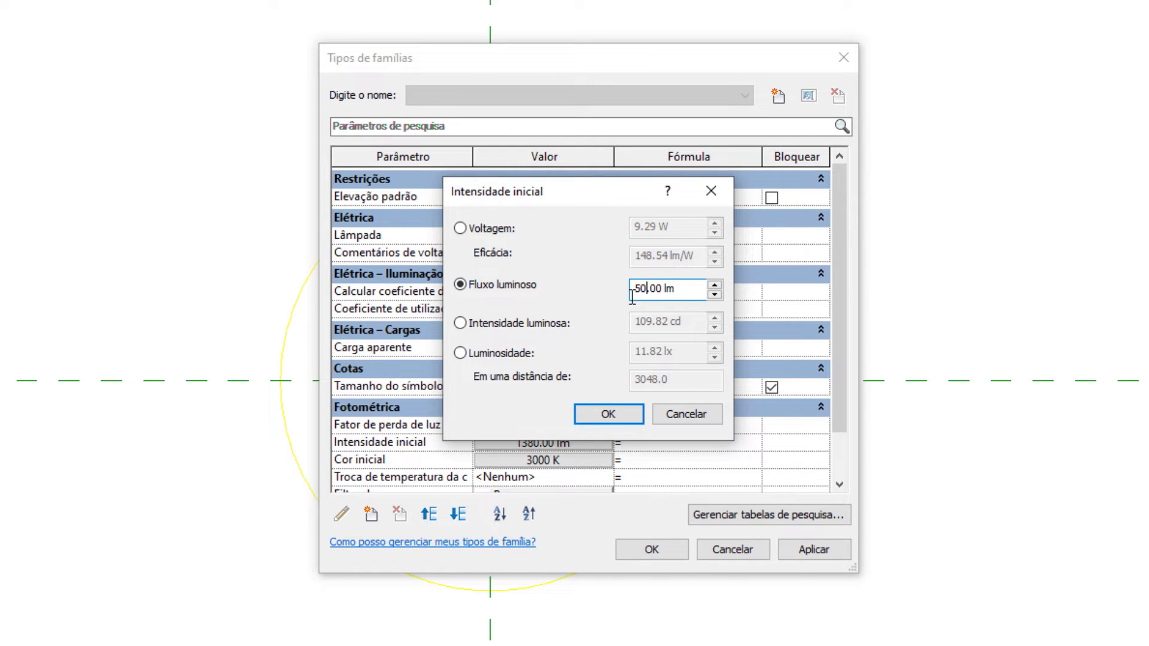
left_click(610, 412)
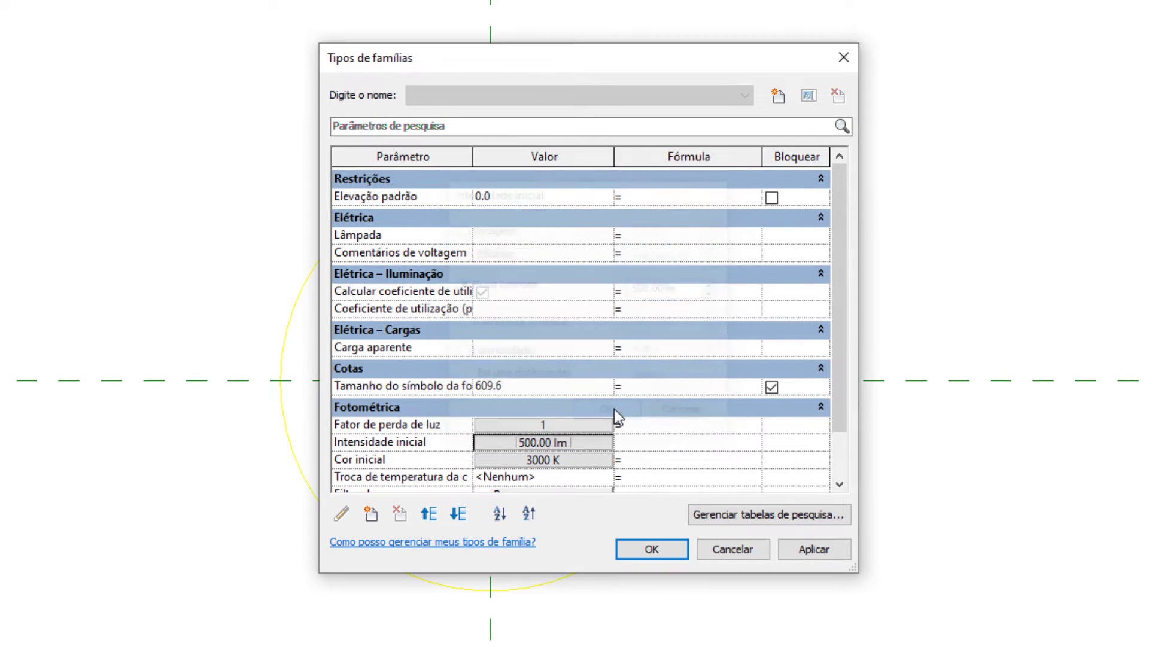
left_click(542, 462)
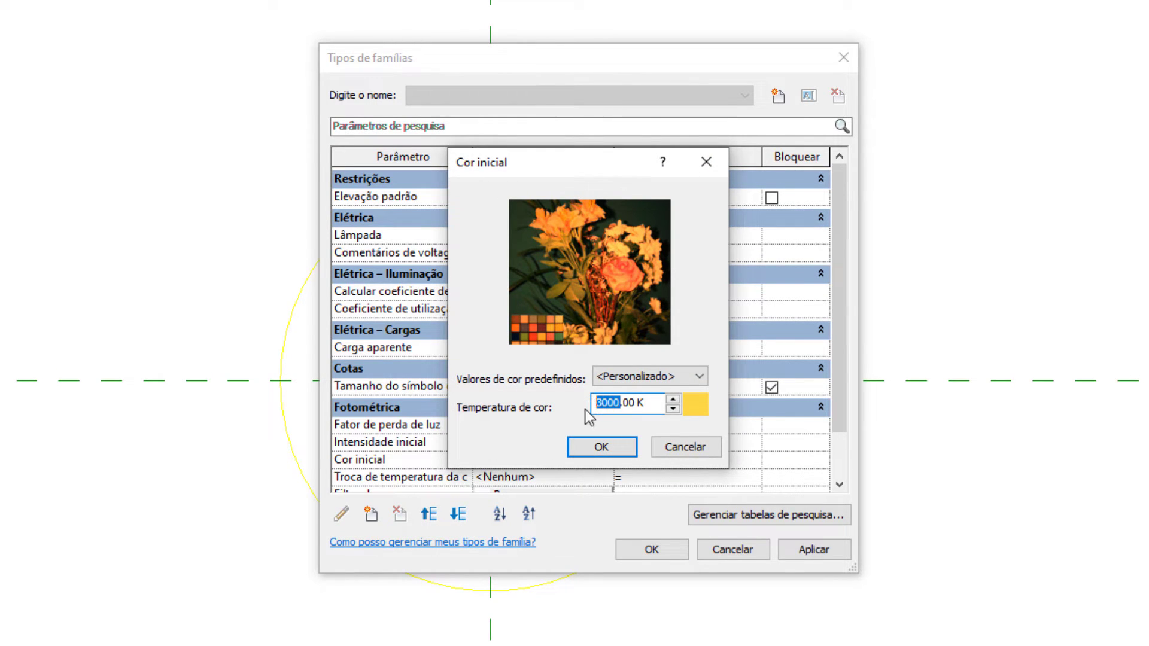
type("45")
left_click(605, 447)
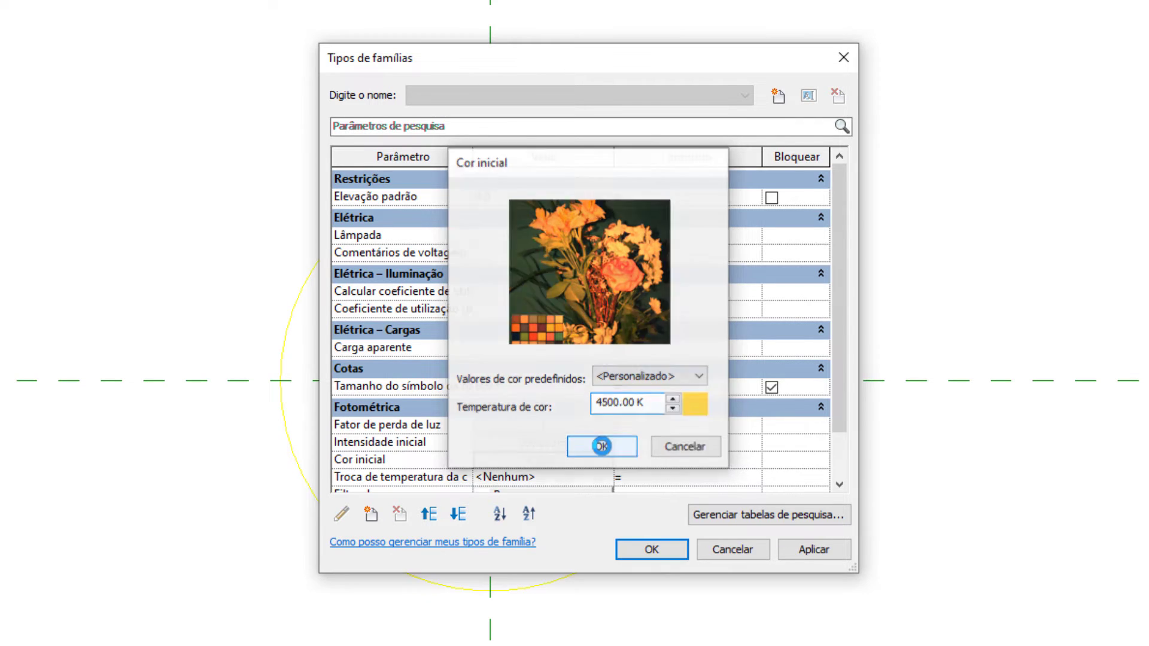
left_click(840, 549)
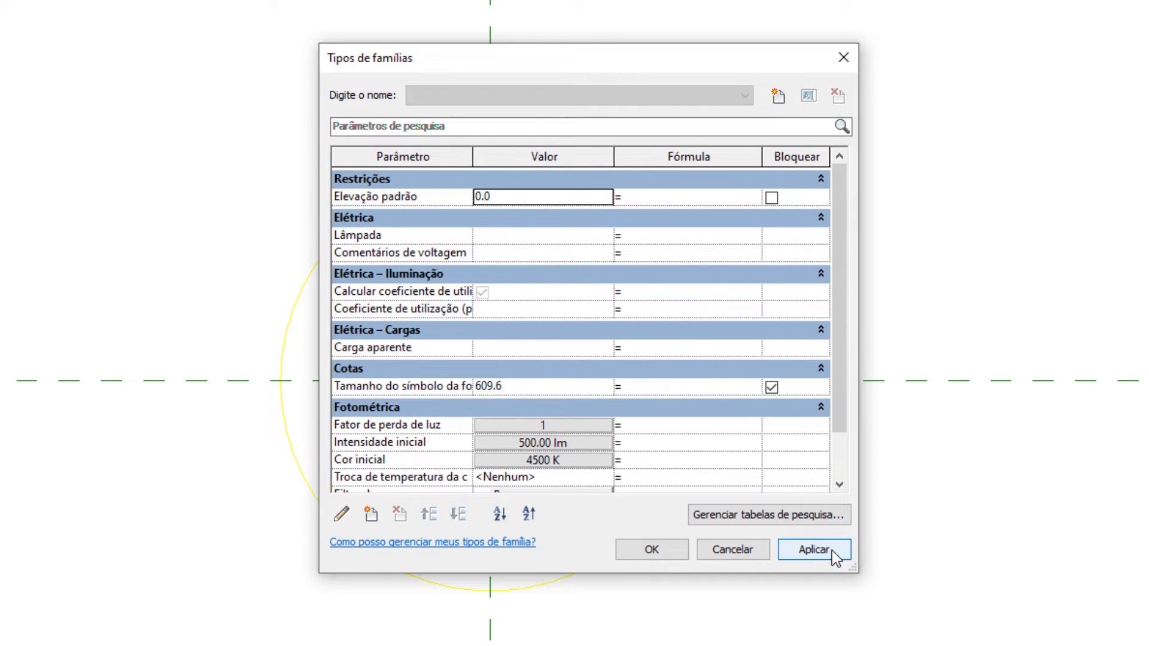
left_click(651, 550)
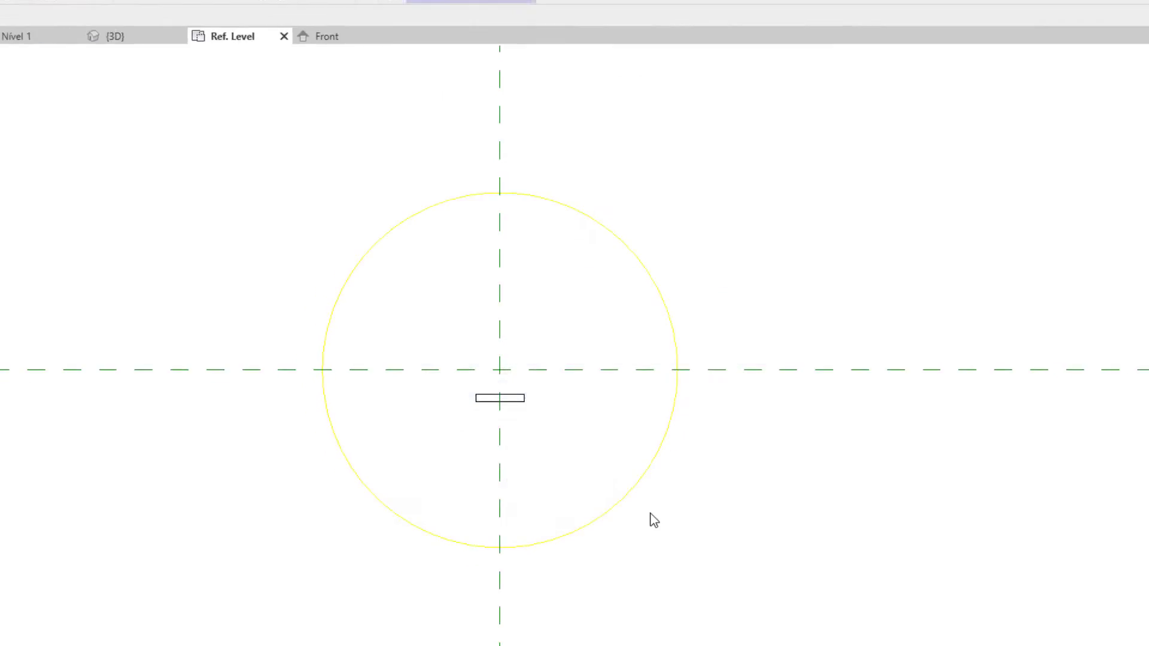
Load the light family into the project and open the Terreno floor plan.
left_click(466, 51)
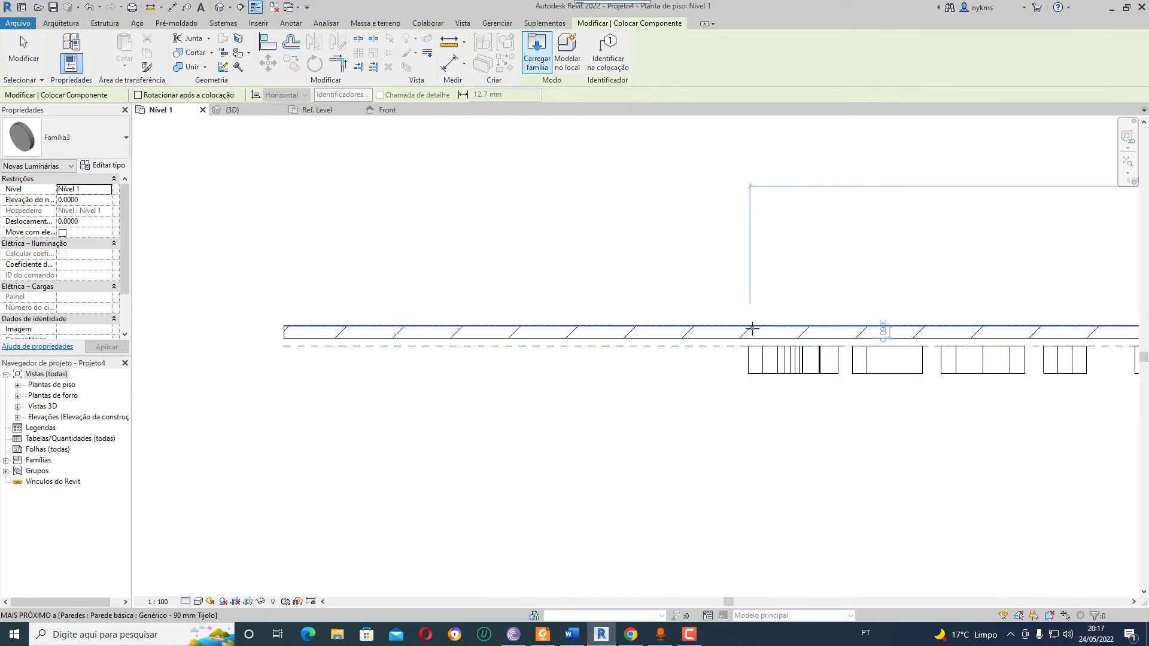
scroll(969, 356, "up", 2)
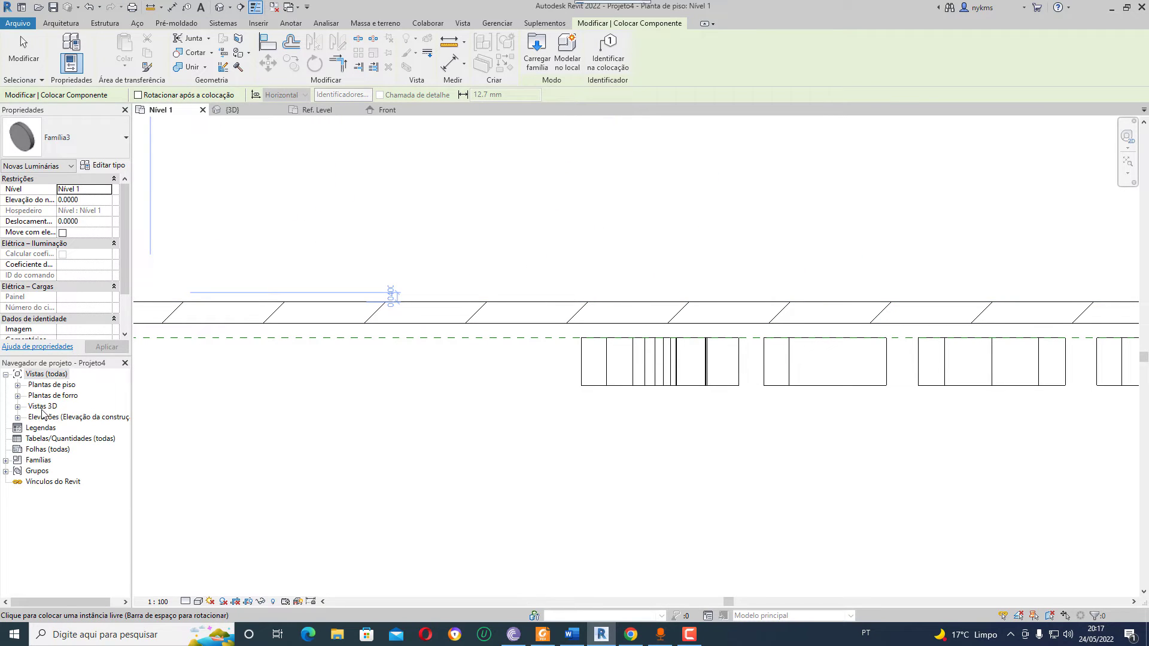
left_click(17, 385)
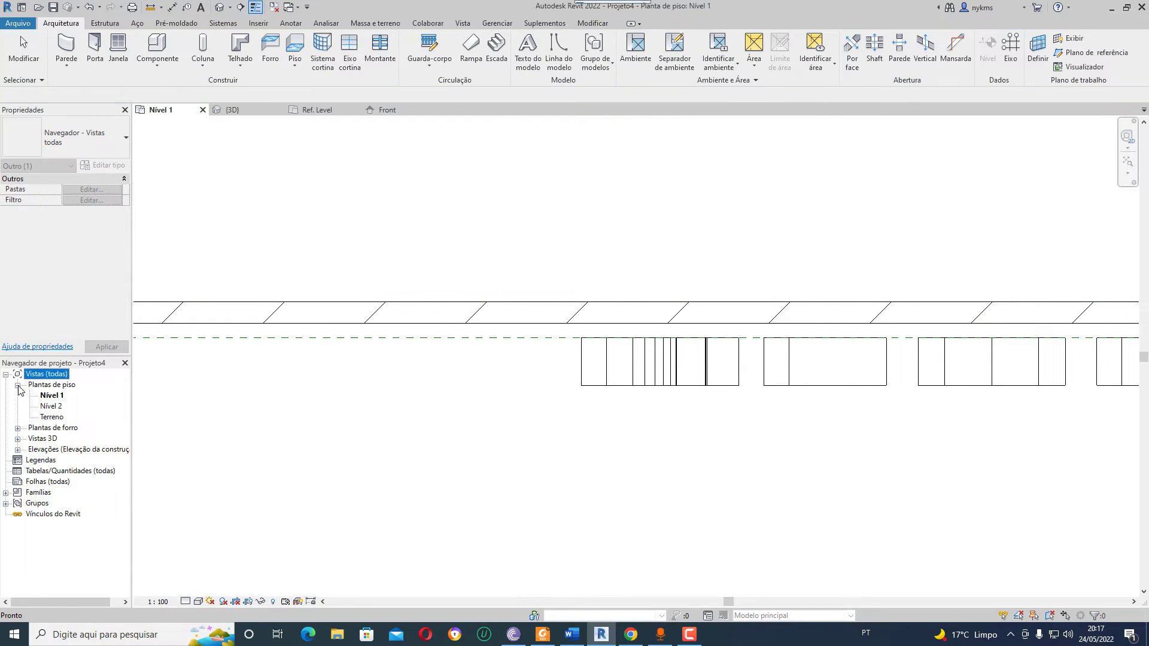
double_click(52, 417)
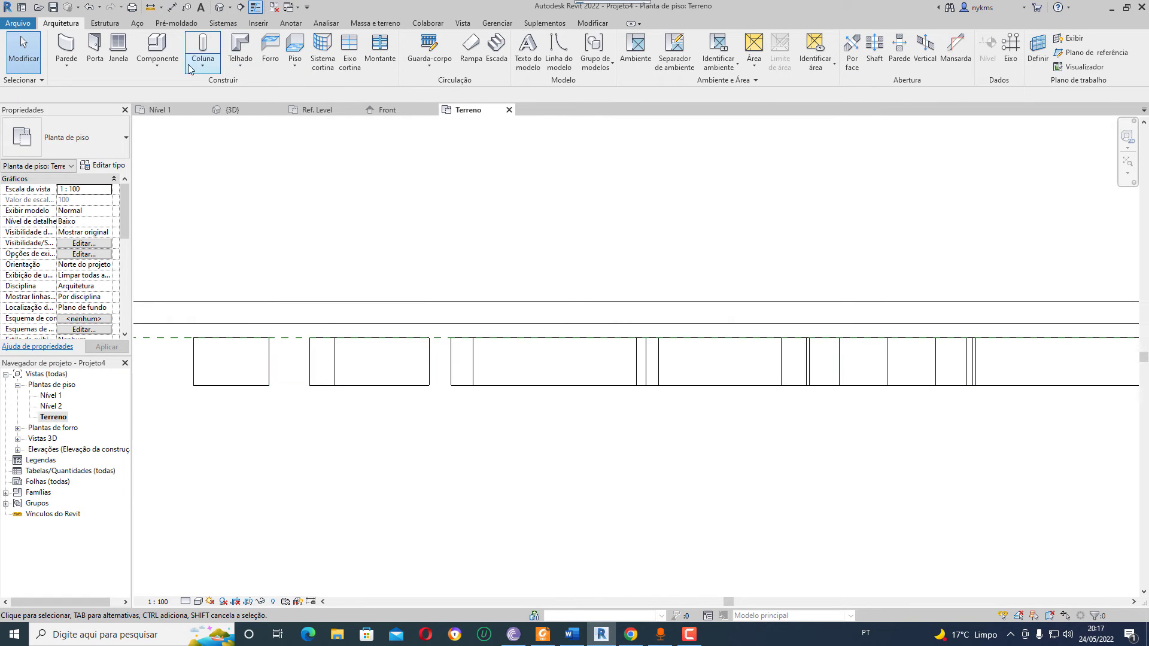
Place one Família3 fixture by the wall, cancel placement, and expand Elevações.
left_click(159, 66)
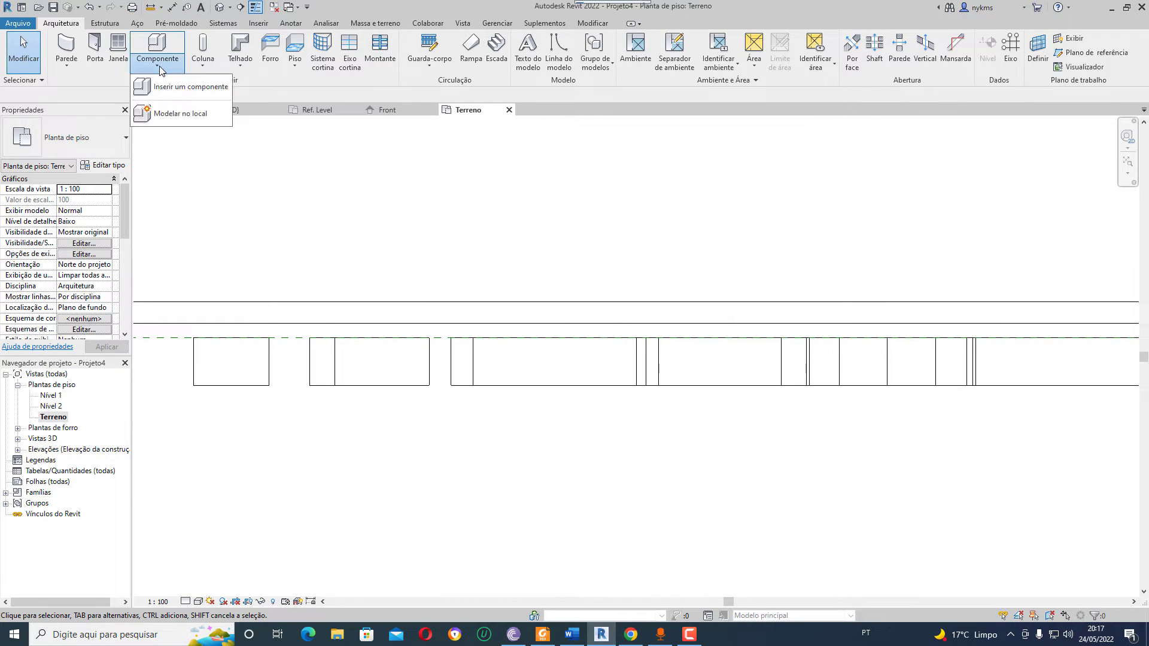
left_click(174, 97)
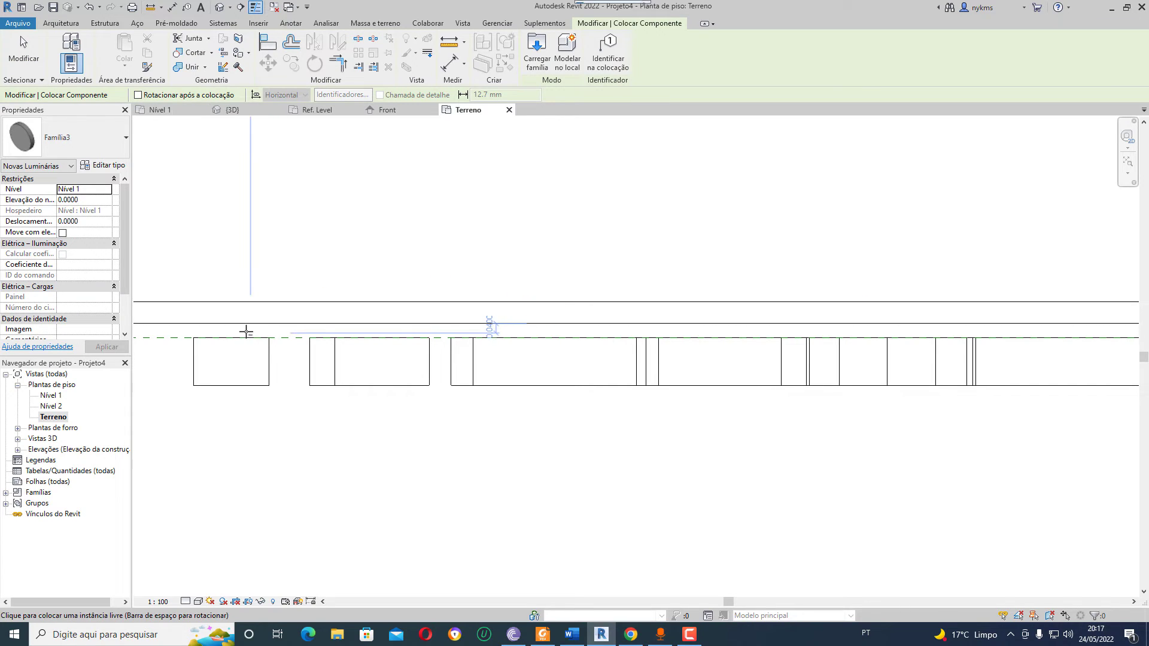
scroll(464, 403, "down", 3)
scroll(479, 383, "up", 3)
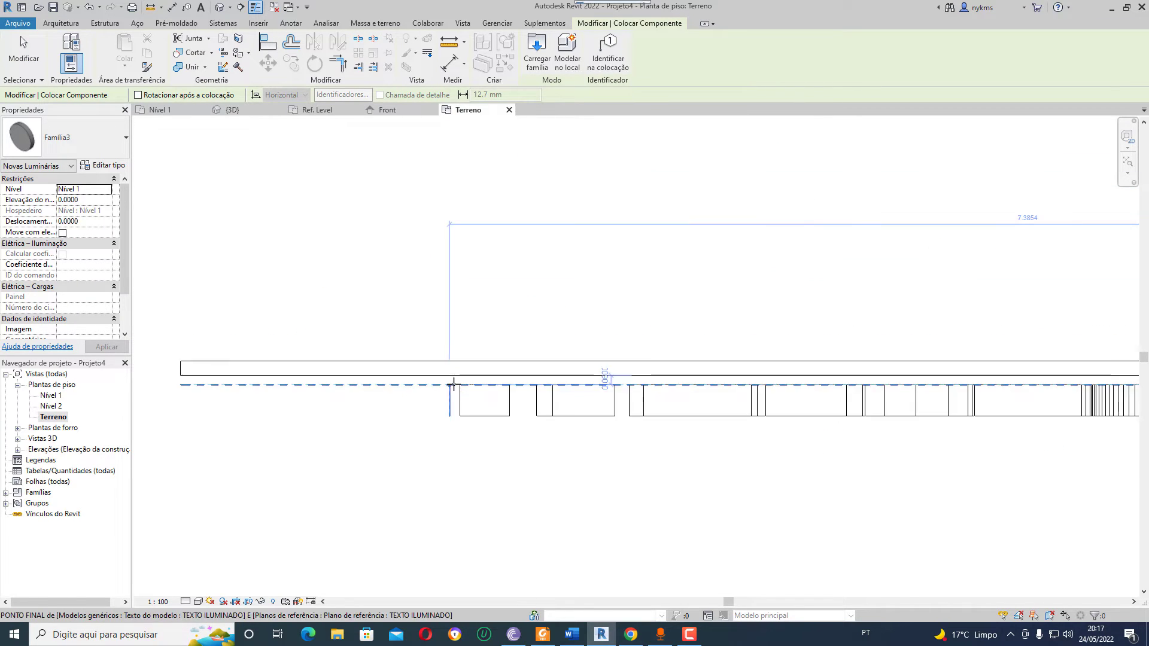
scroll(479, 383, "up", 2)
scroll(479, 383, "up", 3)
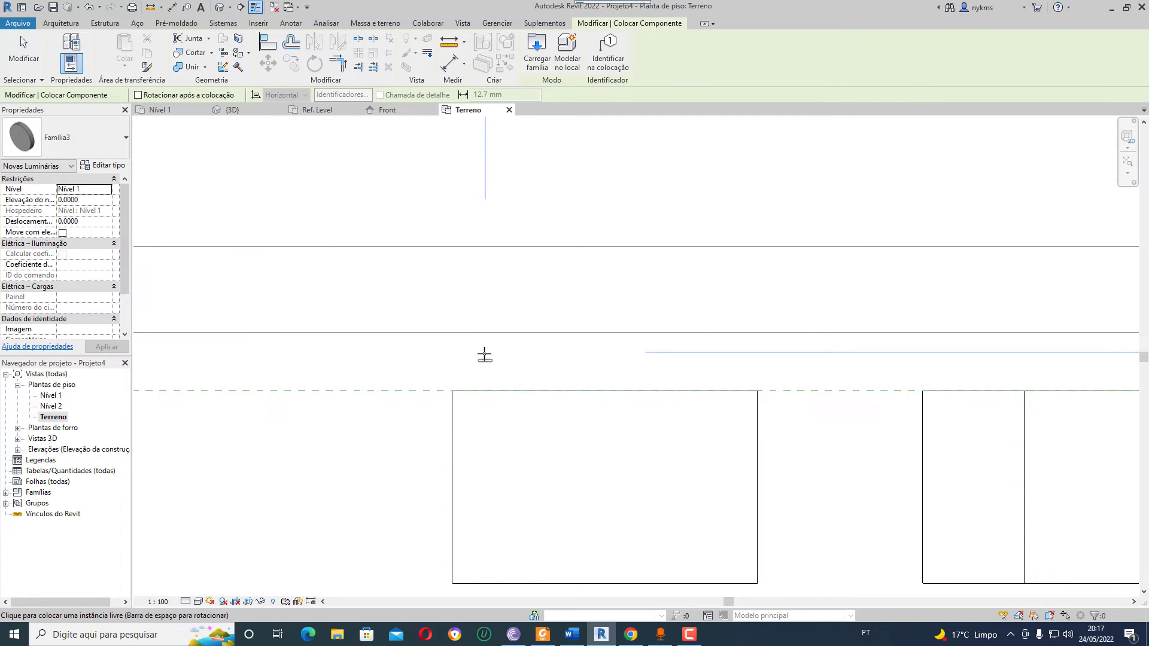
left_click(484, 355)
right_click(513, 357)
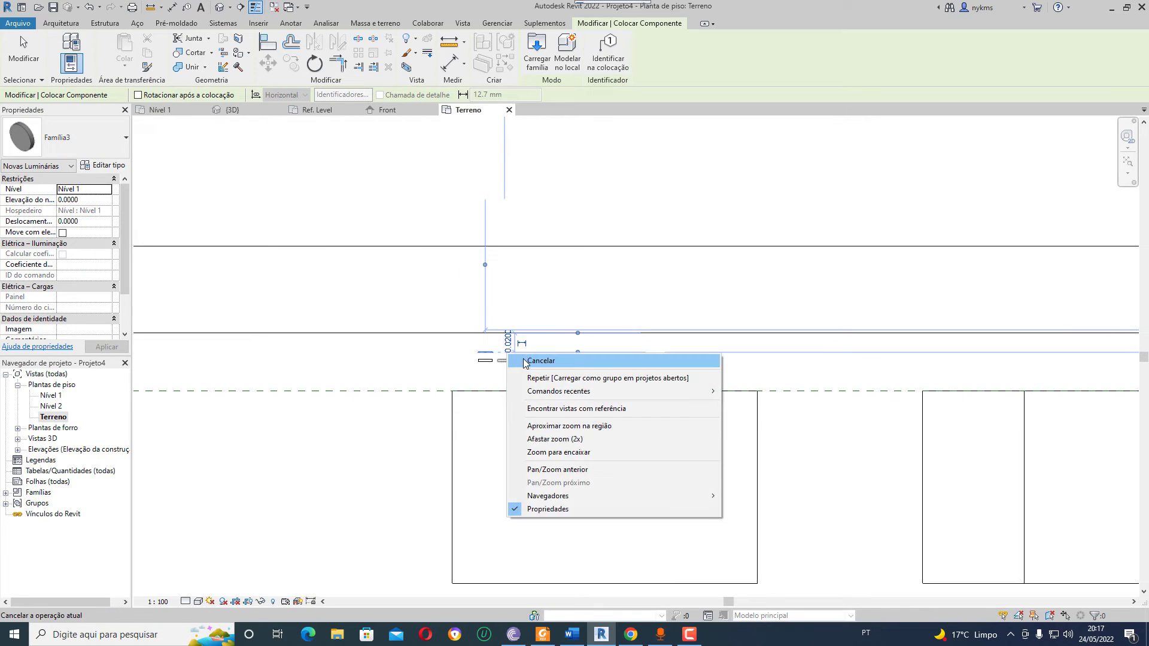
left_click(523, 363)
right_click(532, 365)
left_click(538, 366)
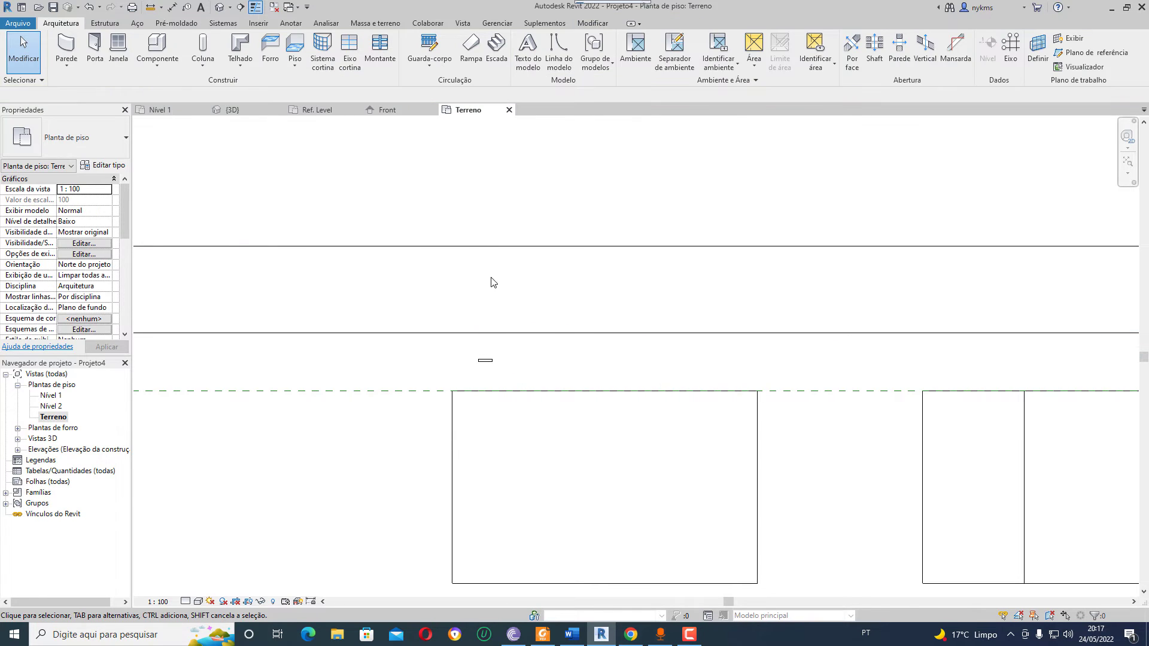
scroll(492, 280, "down", 2)
scroll(472, 326, "down", 2)
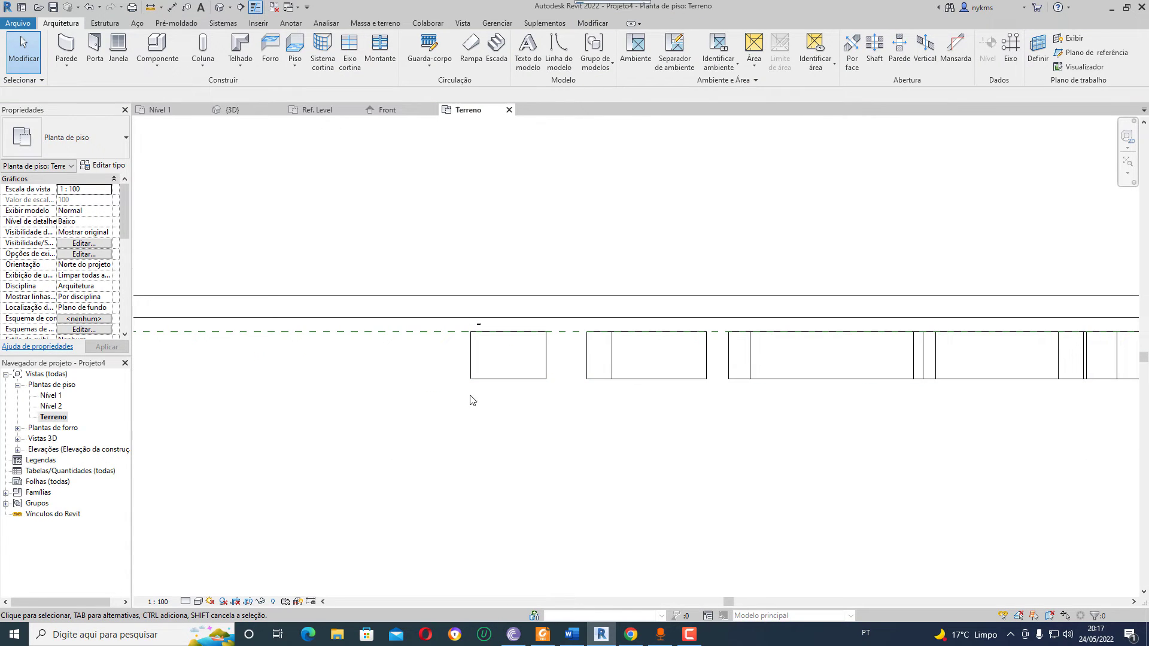
left_click(18, 450)
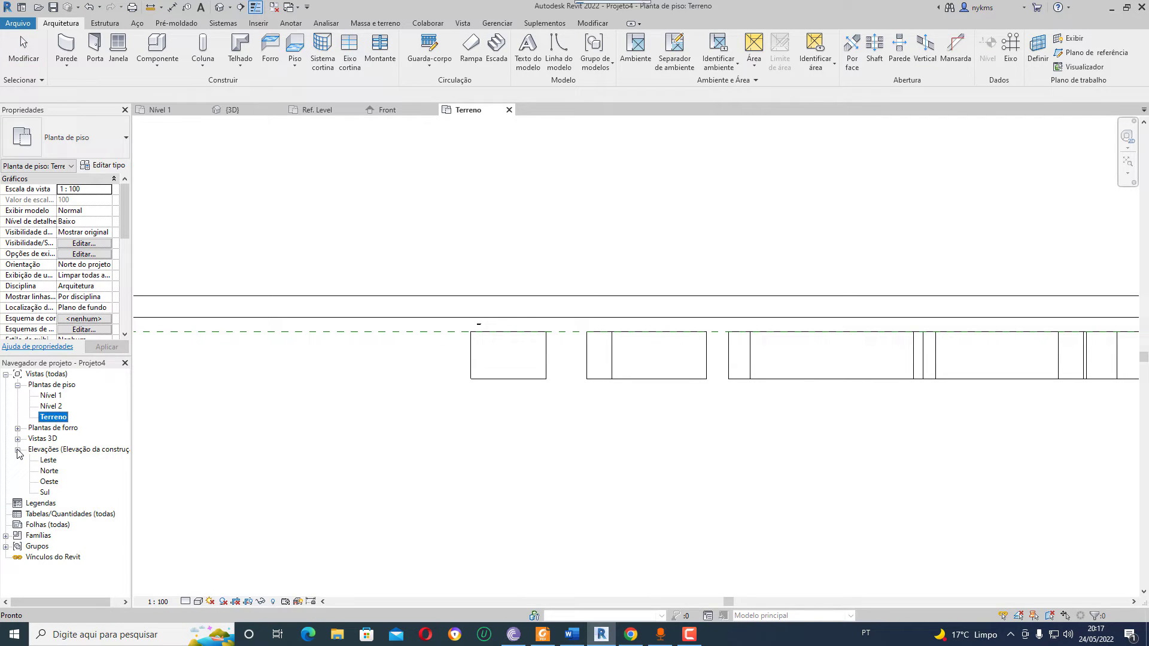
Open the Sul elevation and switch it to Estrutura de arame (wireframe).
double_click(45, 492)
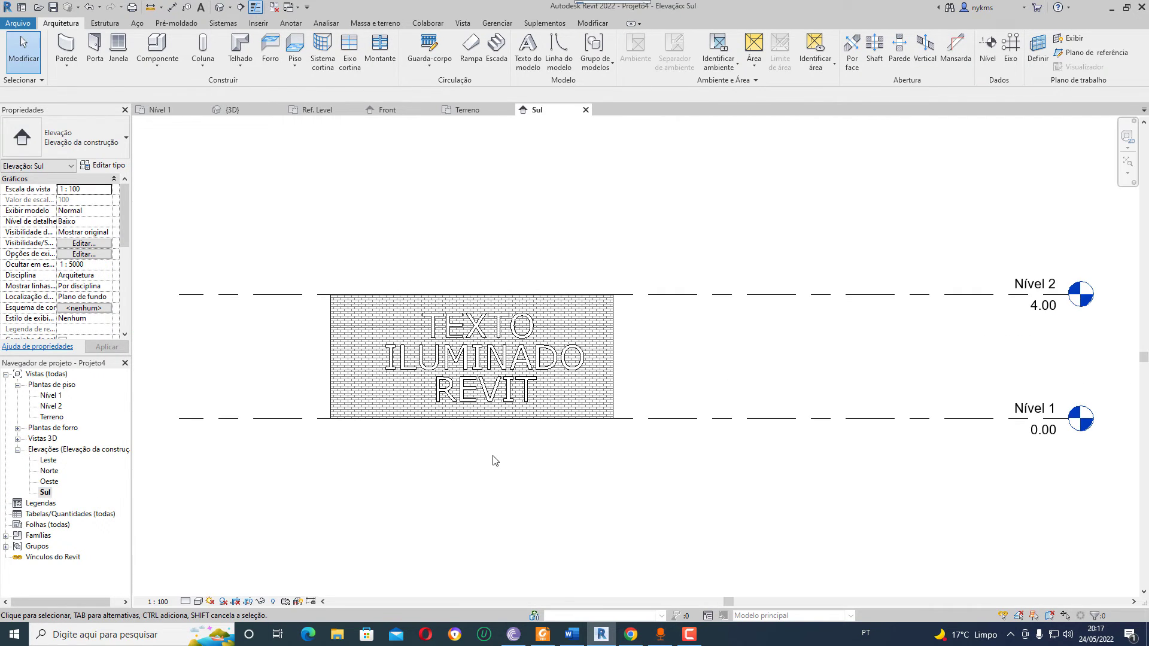
scroll(378, 347, "up", 1)
scroll(378, 347, "up", 2)
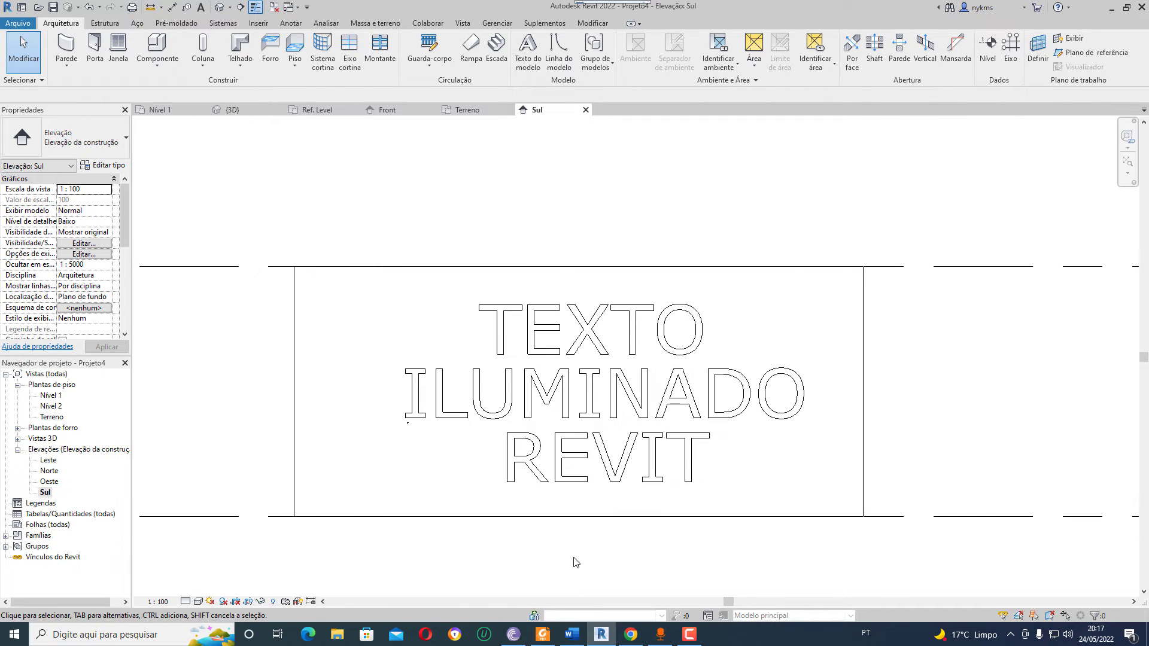
scroll(411, 435, "up", 2)
scroll(410, 429, "up", 2)
scroll(403, 424, "up", 2)
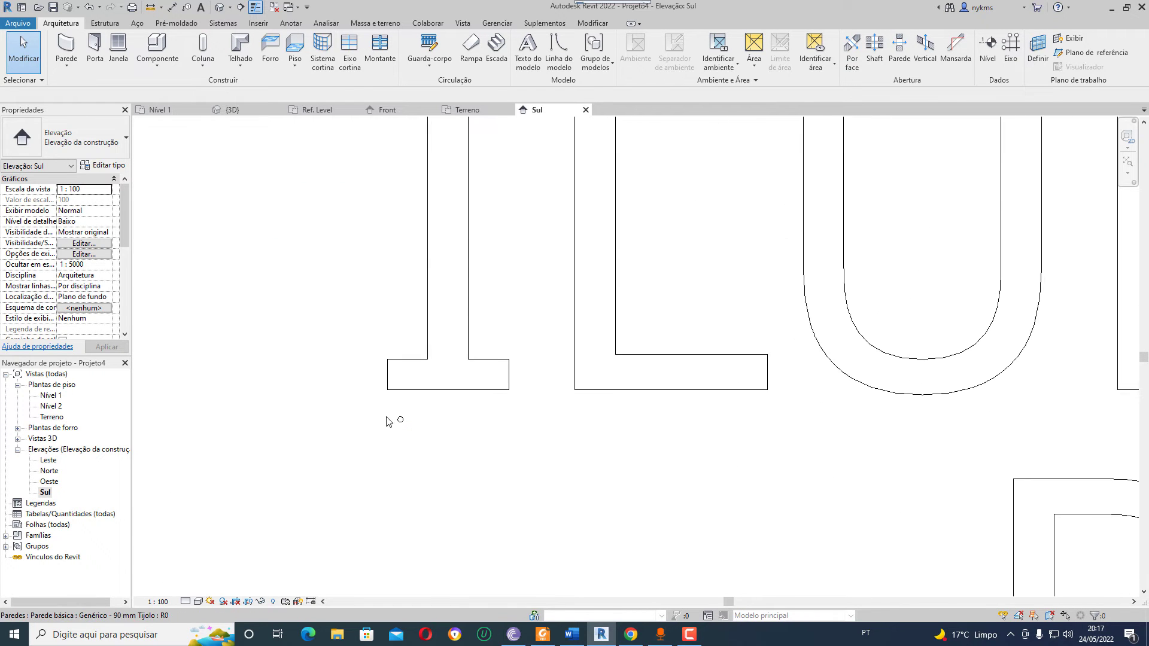
left_click(400, 419)
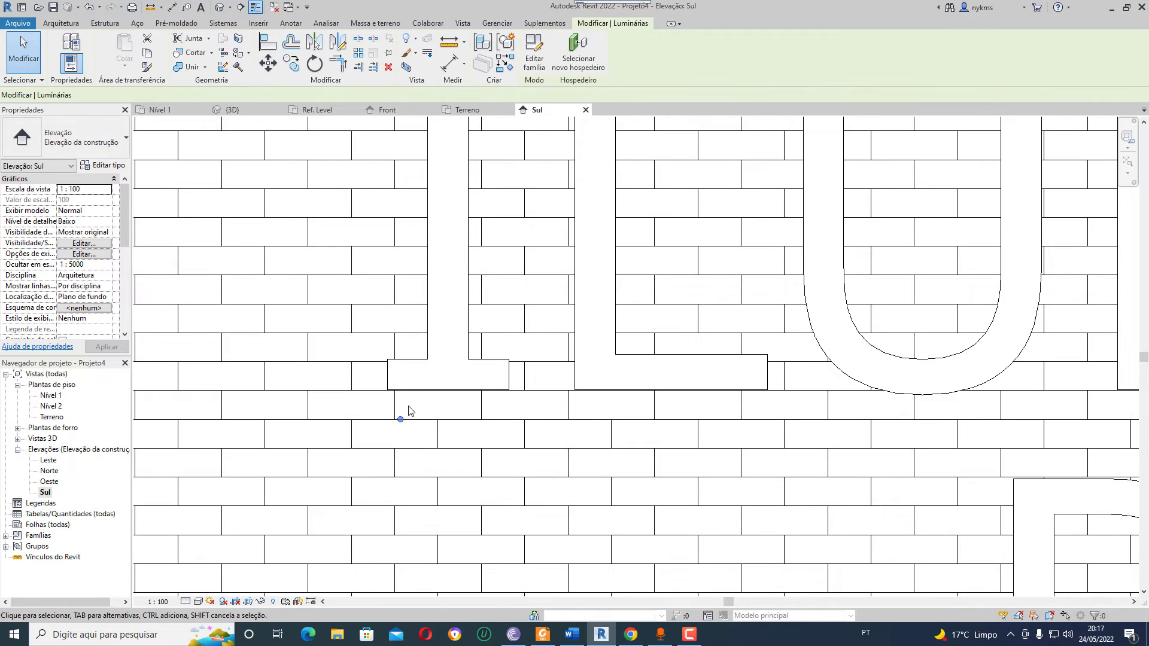
scroll(413, 412, "up", 2)
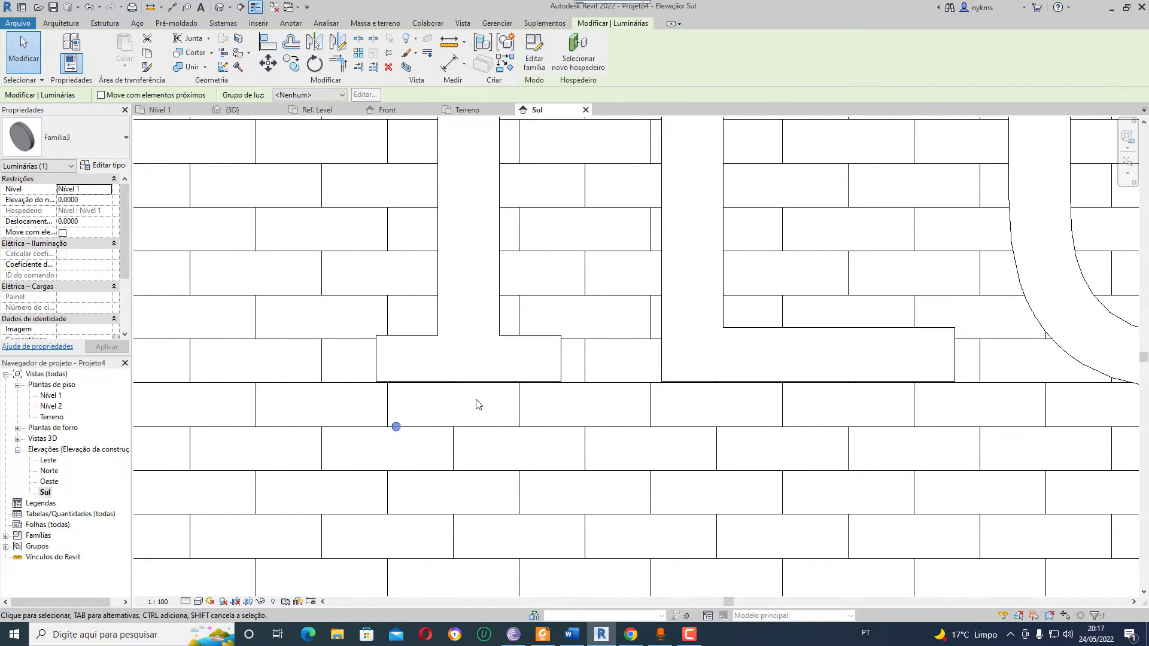
left_click(199, 602)
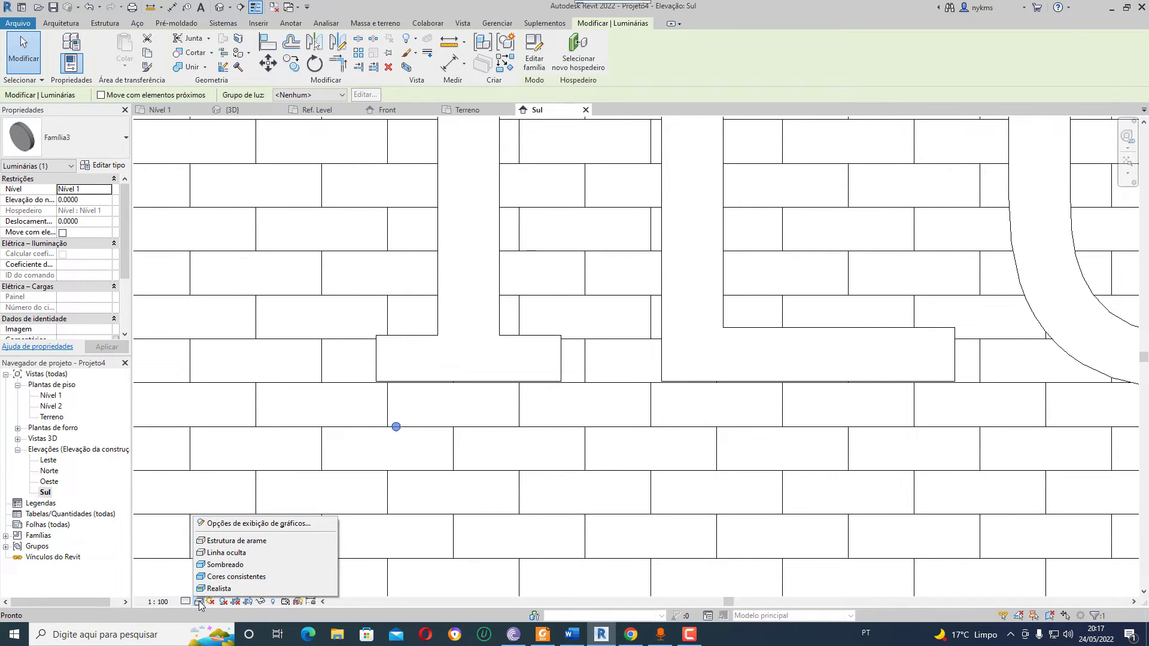
left_click(242, 541)
Raise the fixture up the wall and copy it along the base of the I.
scroll(418, 390, "up", 2)
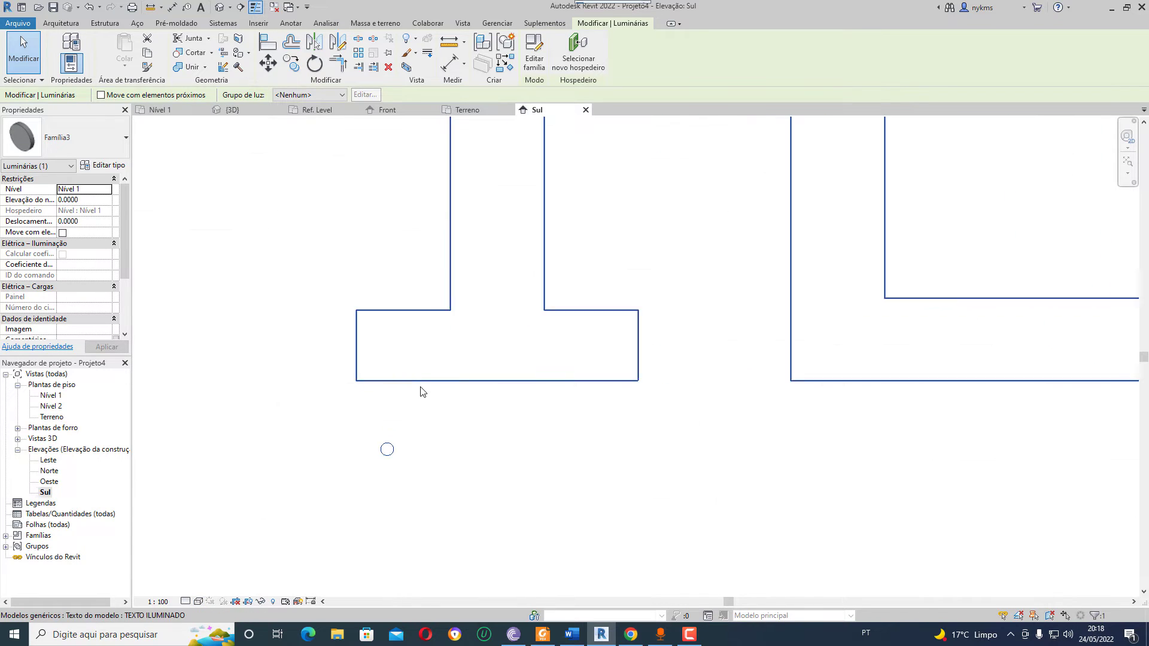
left_click_drag(387, 448, 381, 347)
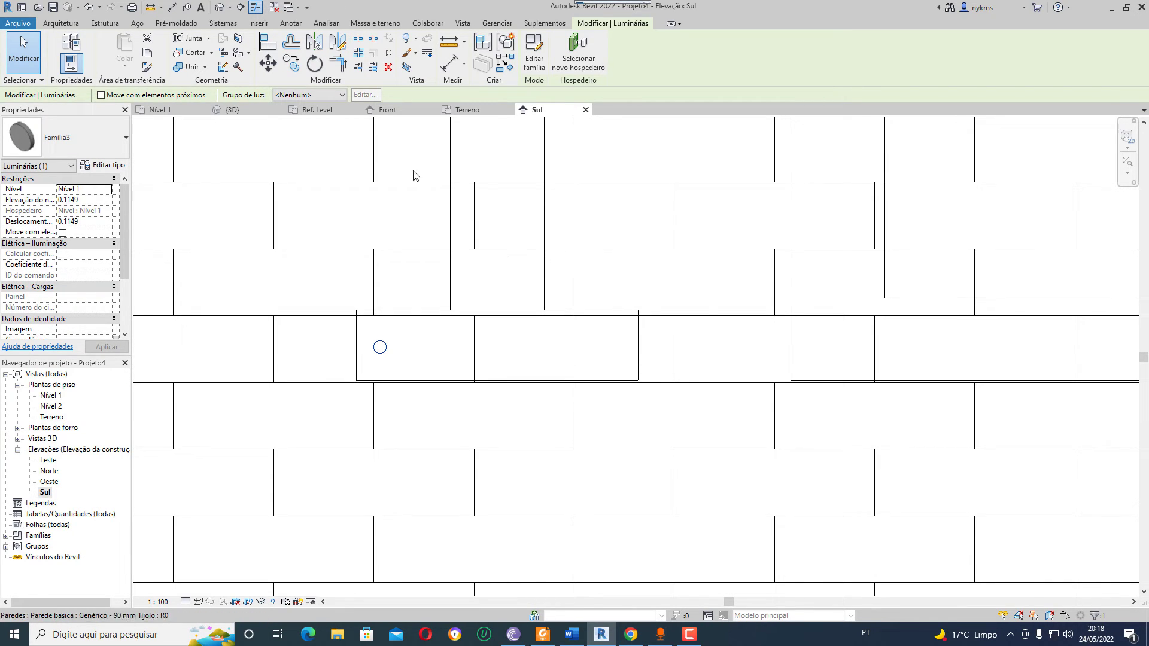
left_click(292, 64)
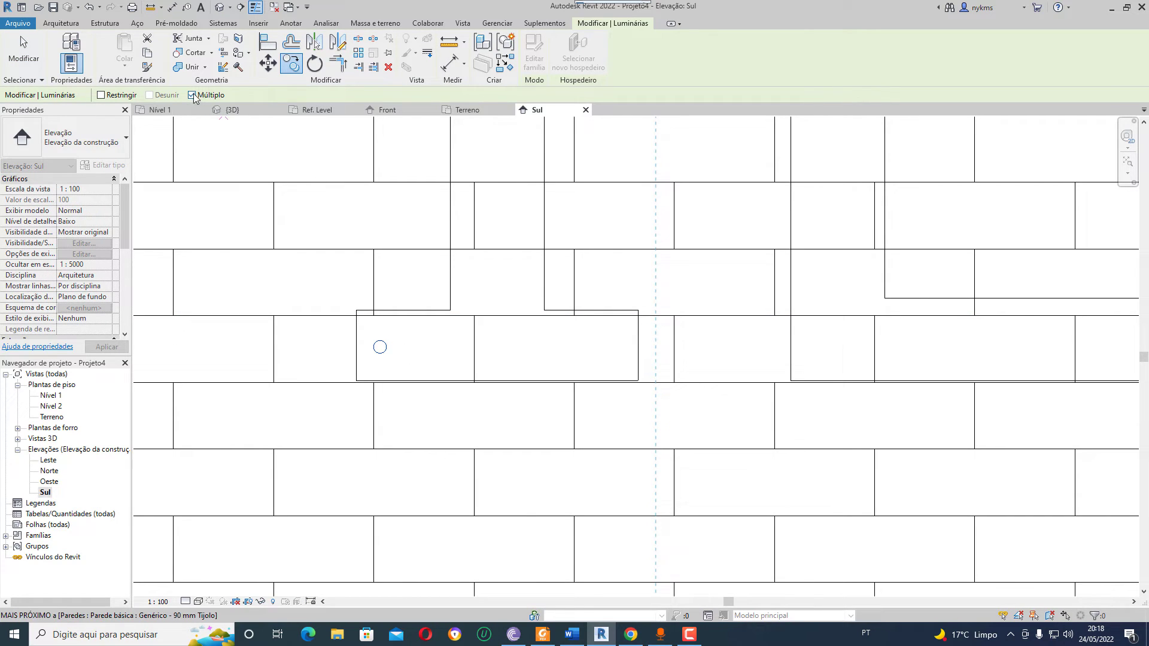
left_click(380, 348)
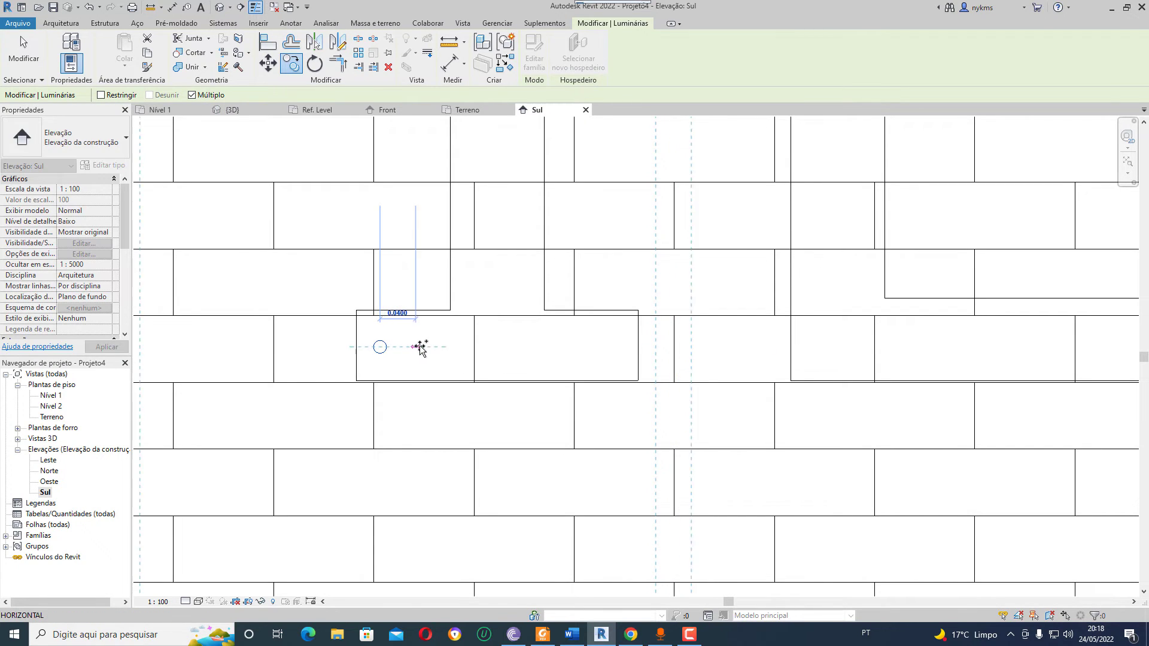
left_click(459, 348)
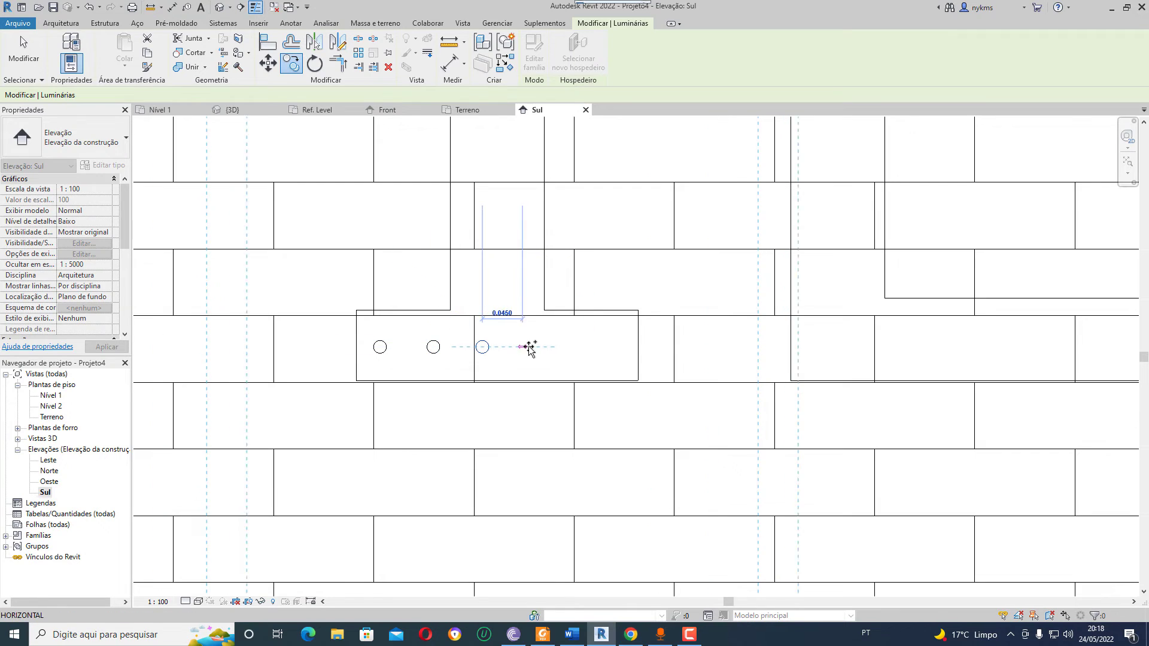
left_click(576, 347)
Add six more fixture copies in a column up the stem of the I.
scroll(436, 422, "down", 3)
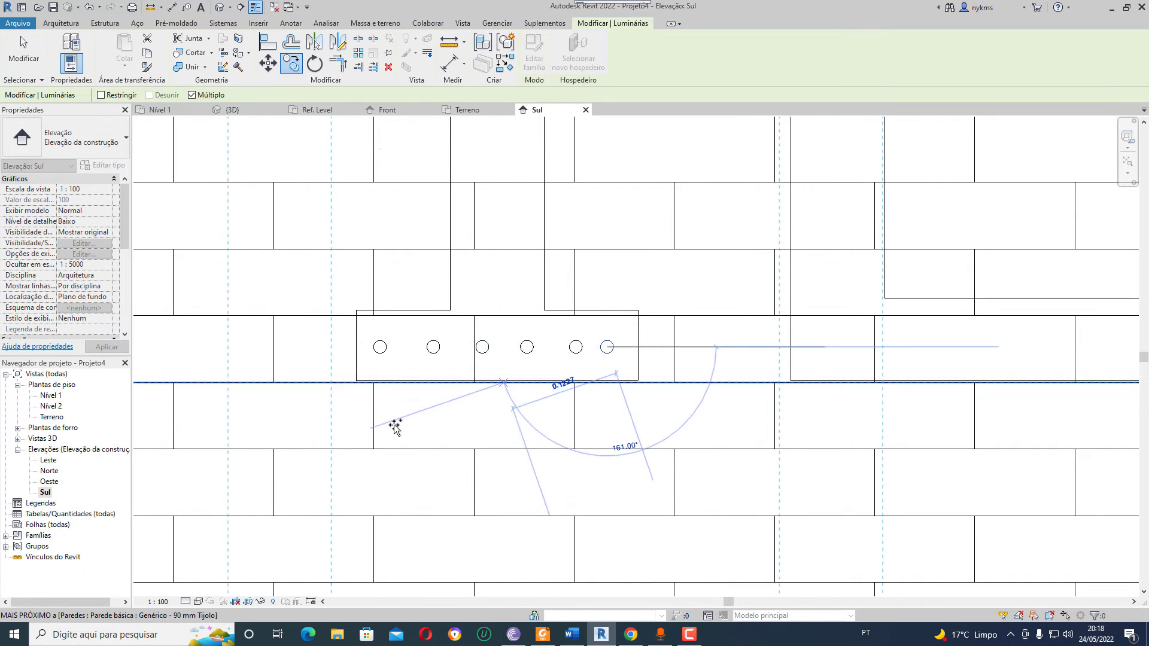
scroll(437, 423, "down", 3)
scroll(466, 413, "up", 1)
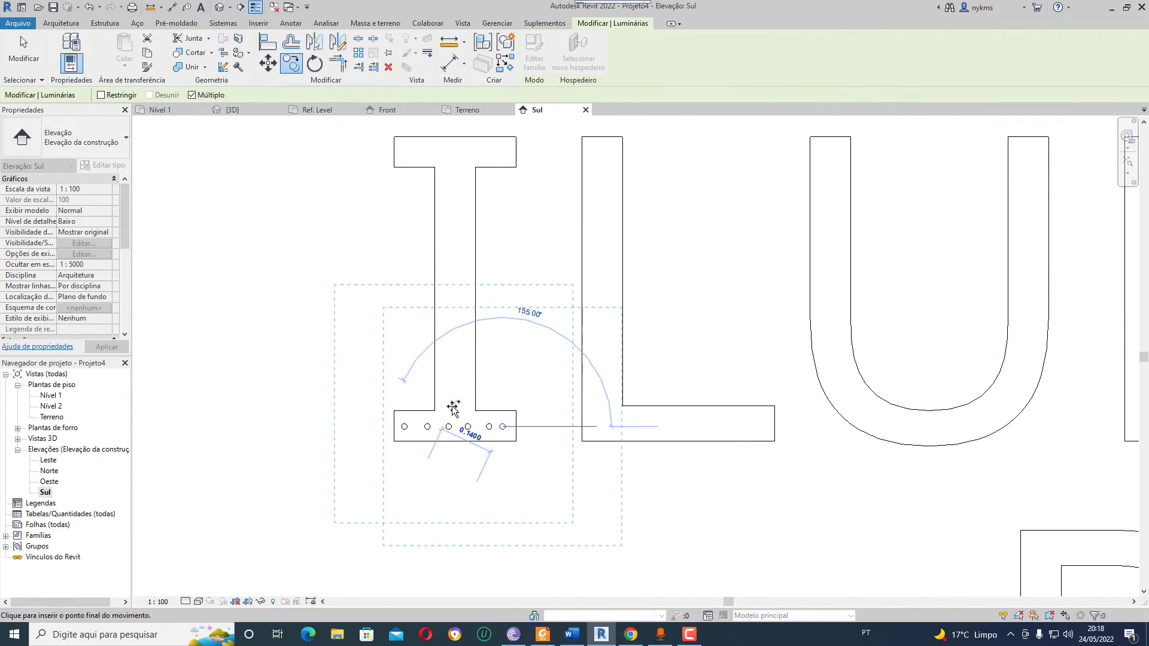
scroll(464, 413, "up", 1)
scroll(460, 415, "up", 1)
left_click(453, 390)
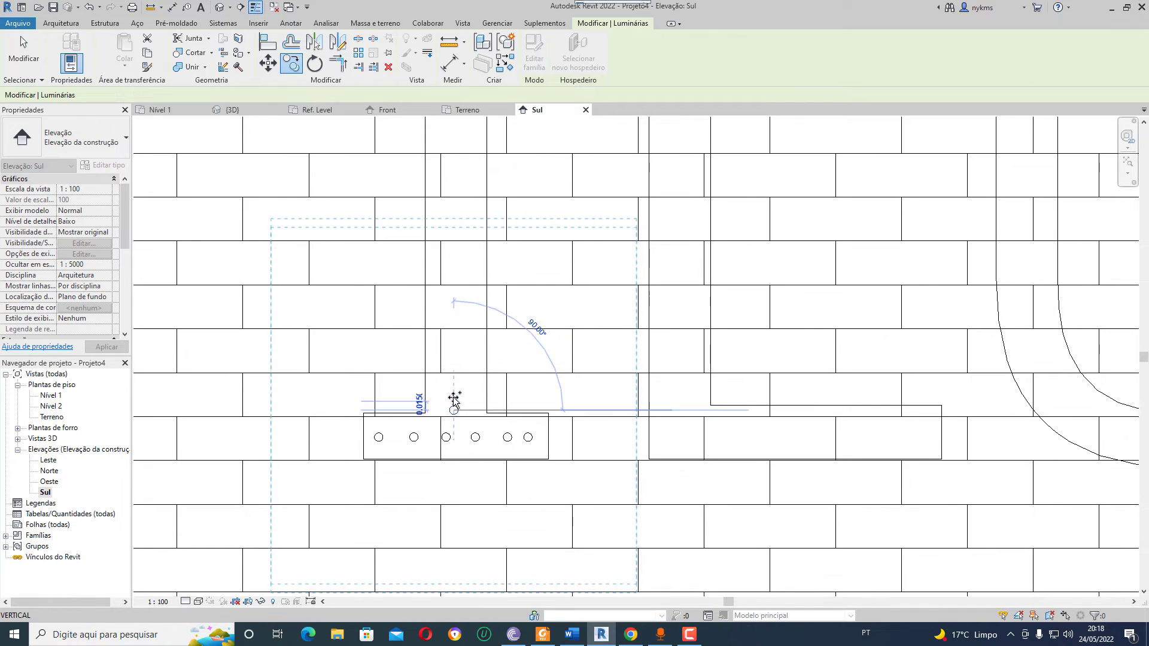
left_click(454, 363)
left_click(454, 328)
left_click(454, 305)
left_click(454, 285)
left_click(453, 261)
scroll(457, 227, "down", 2)
Pan to the upper letters and place a fixture copy on the letter T.
scroll(455, 380, "down", 2)
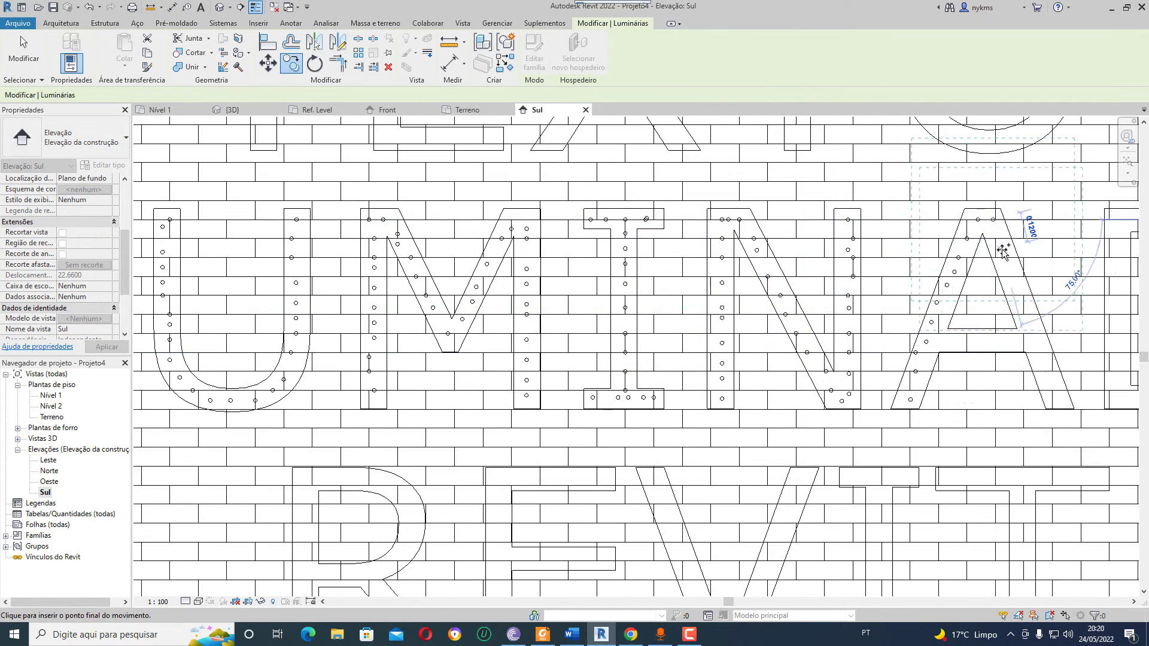
scroll(867, 281, "down", 2)
scroll(536, 445, "up", 1)
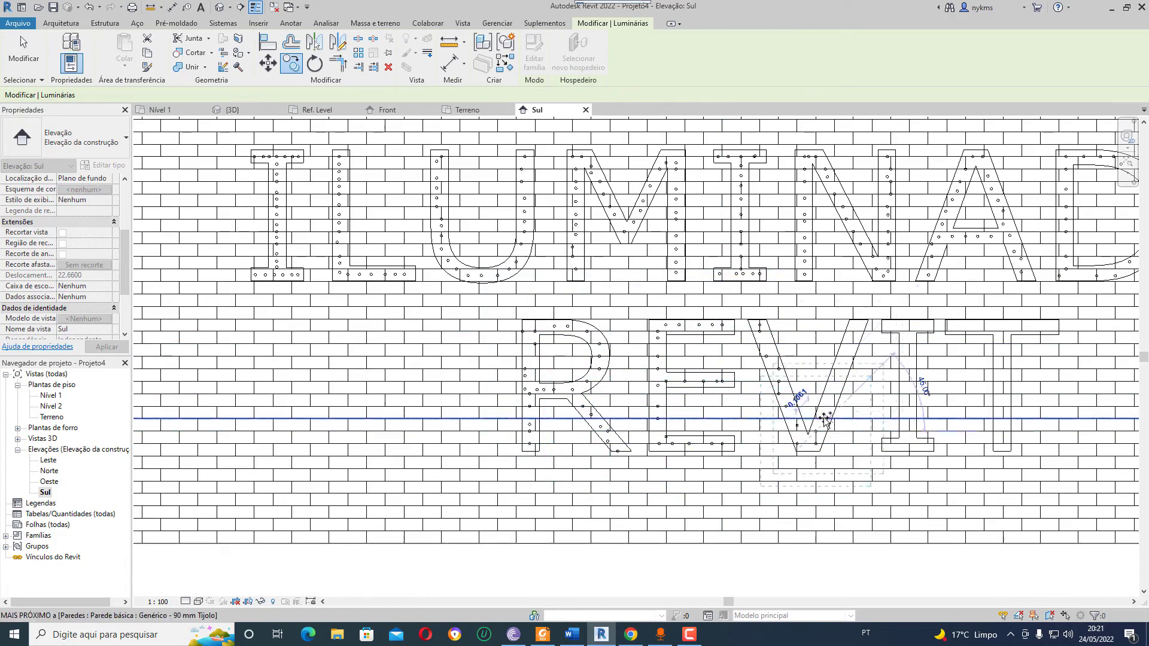
middle_click_drag(693, 326, 540, 305)
scroll(525, 277, "up", 2)
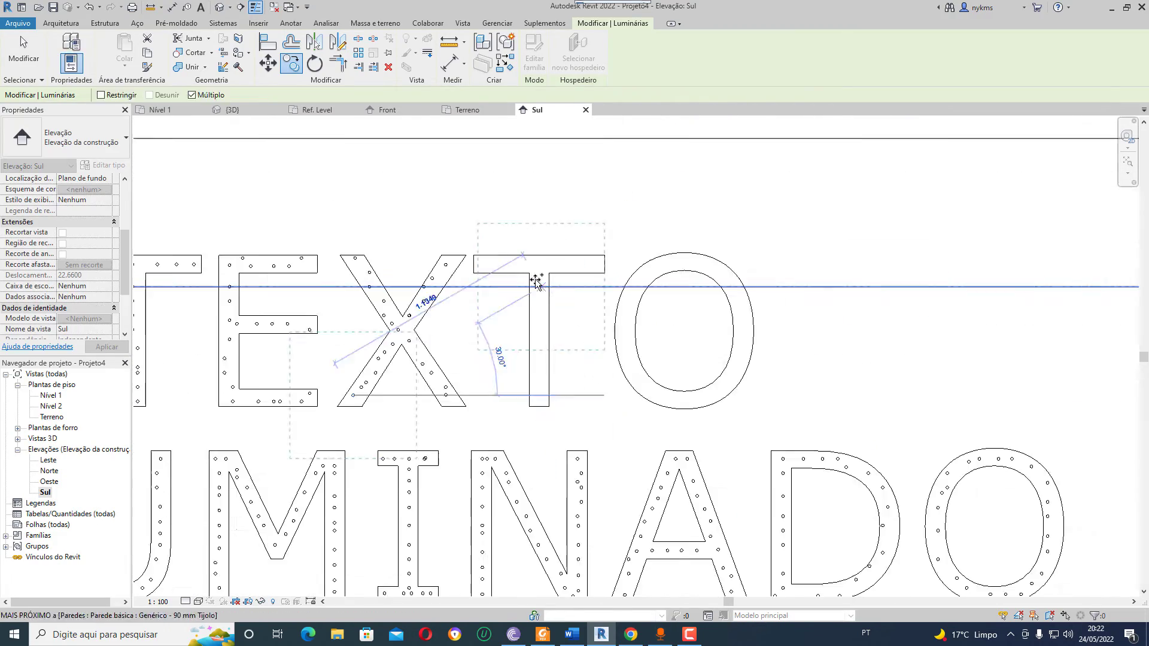
left_click(710, 389)
Drag one fixture into the T's top bar and zoom back out.
scroll(616, 331, "up", 2)
scroll(616, 330, "down", 3)
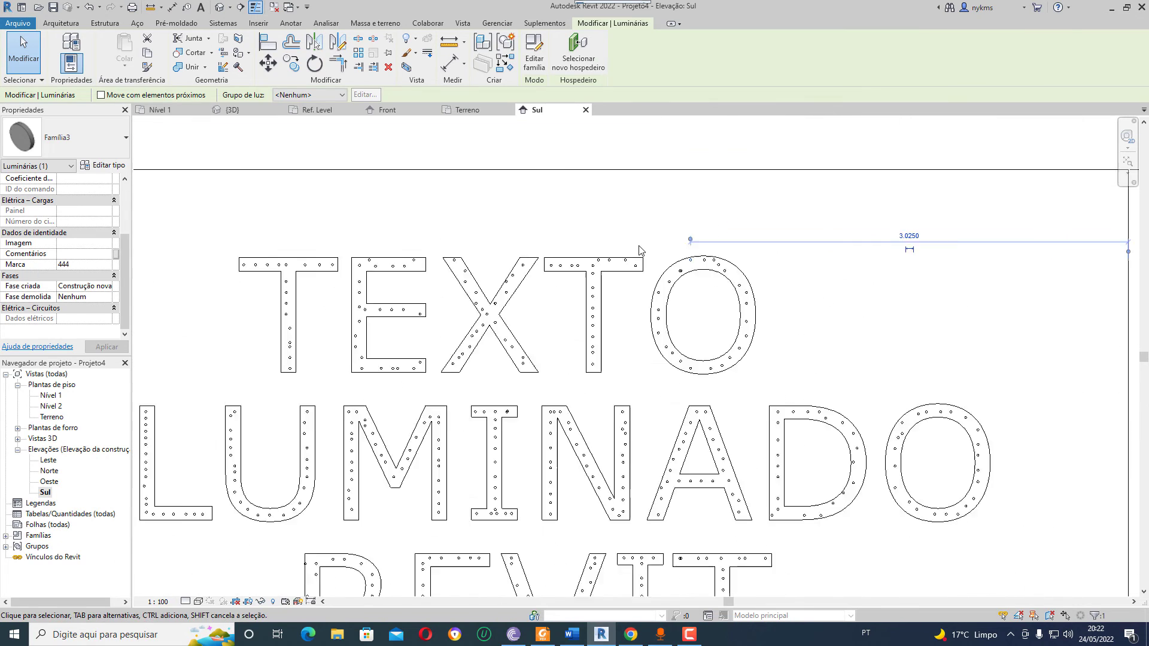
scroll(688, 323, "up", 1)
scroll(616, 287, "up", 2)
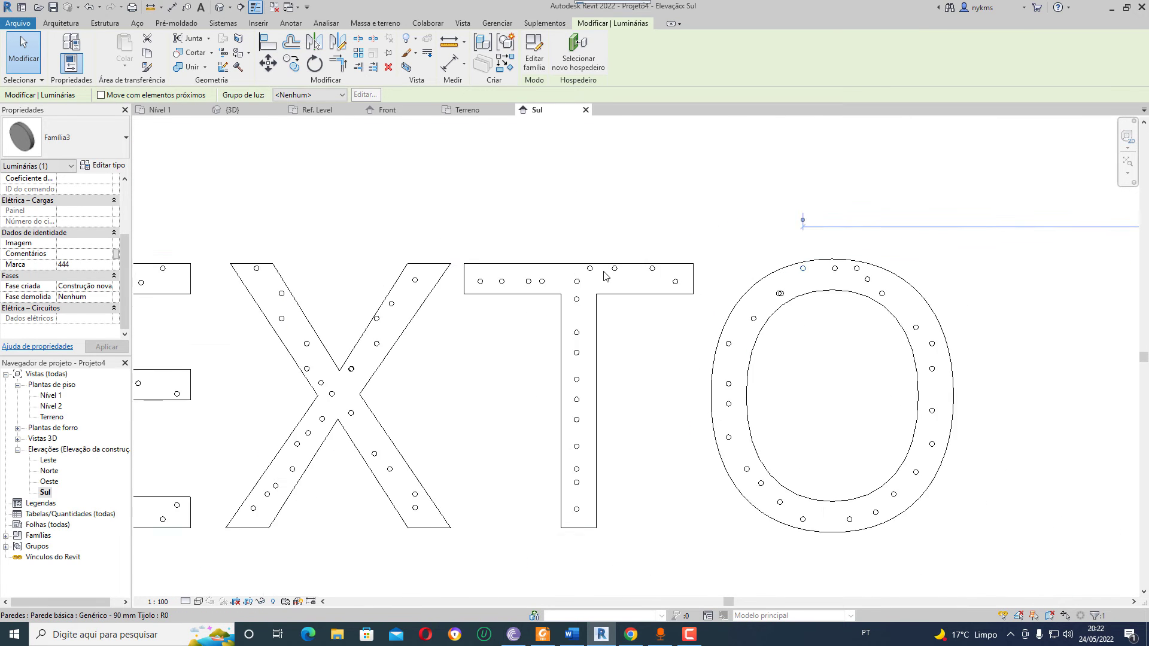
scroll(599, 275, "up", 2)
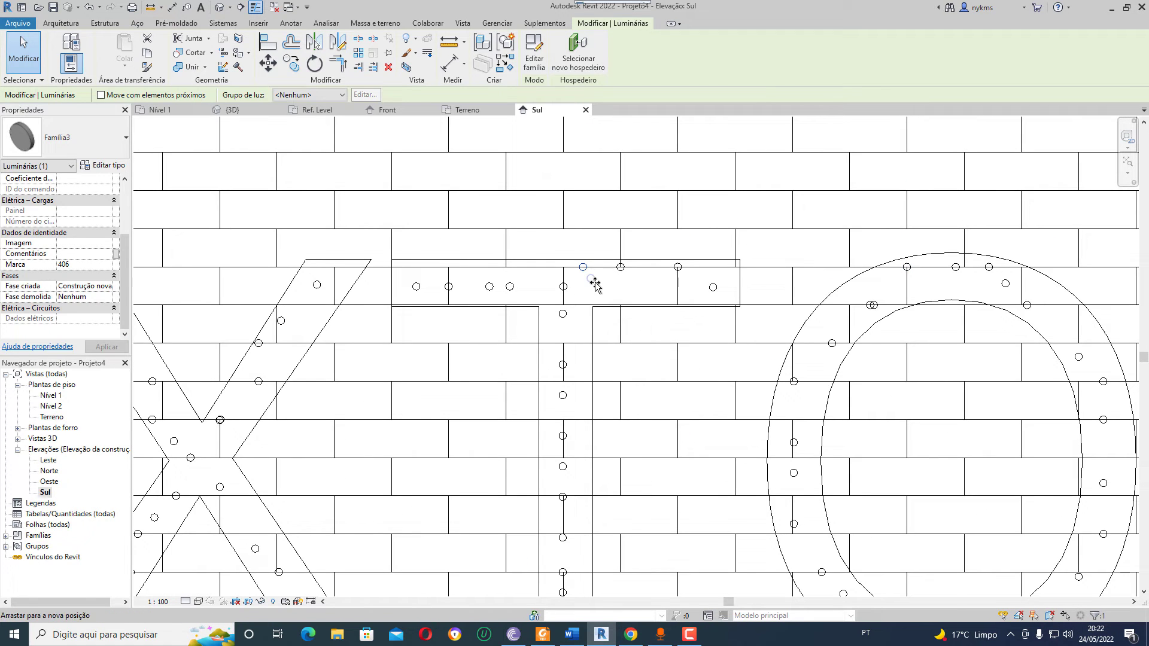
left_click_drag(595, 286, 672, 283)
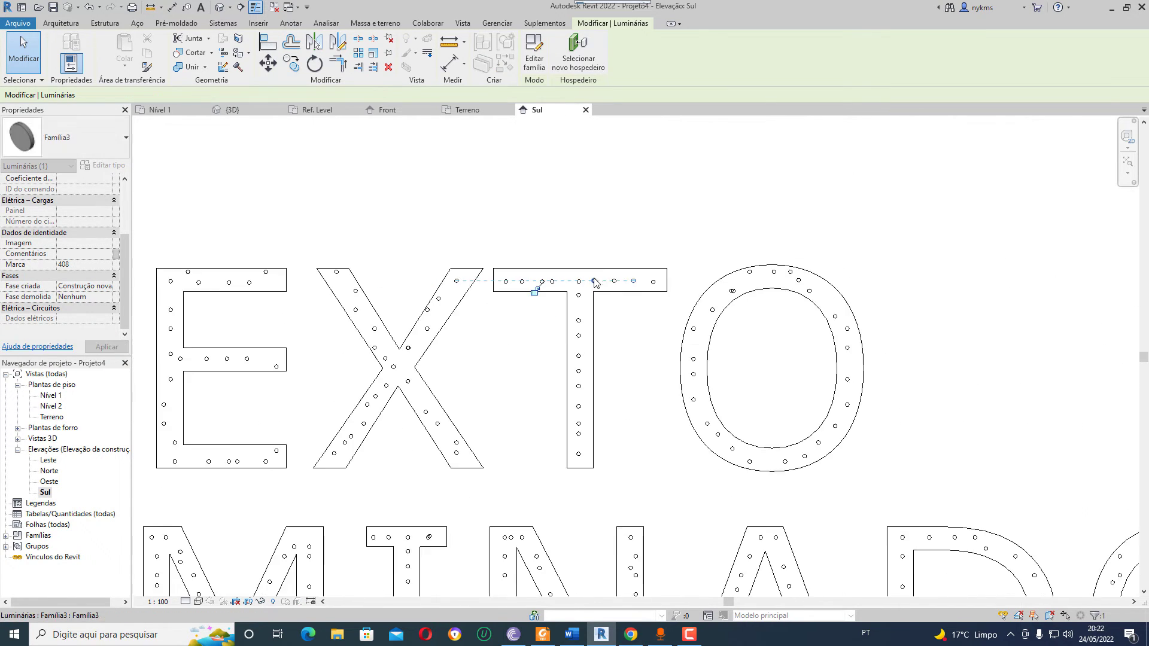
scroll(653, 284, "down", 3)
scroll(652, 283, "down", 2)
scroll(748, 299, "down", 3)
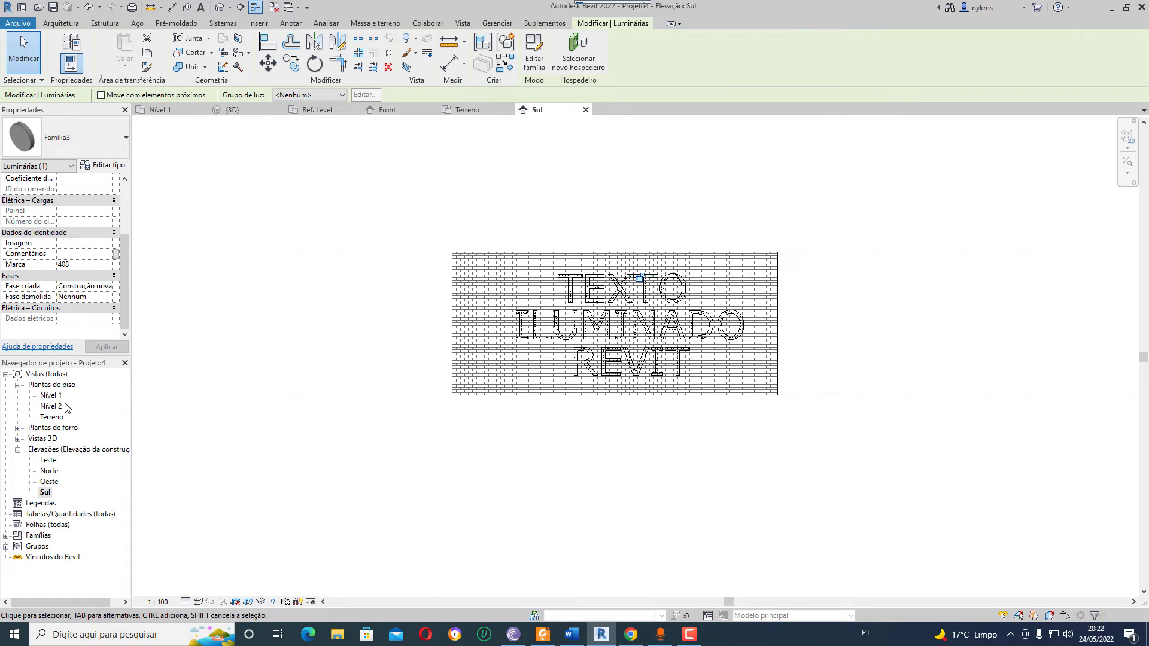
In the Nível 1 plan, place a camera aimed at the lettered wall.
left_click(171, 110)
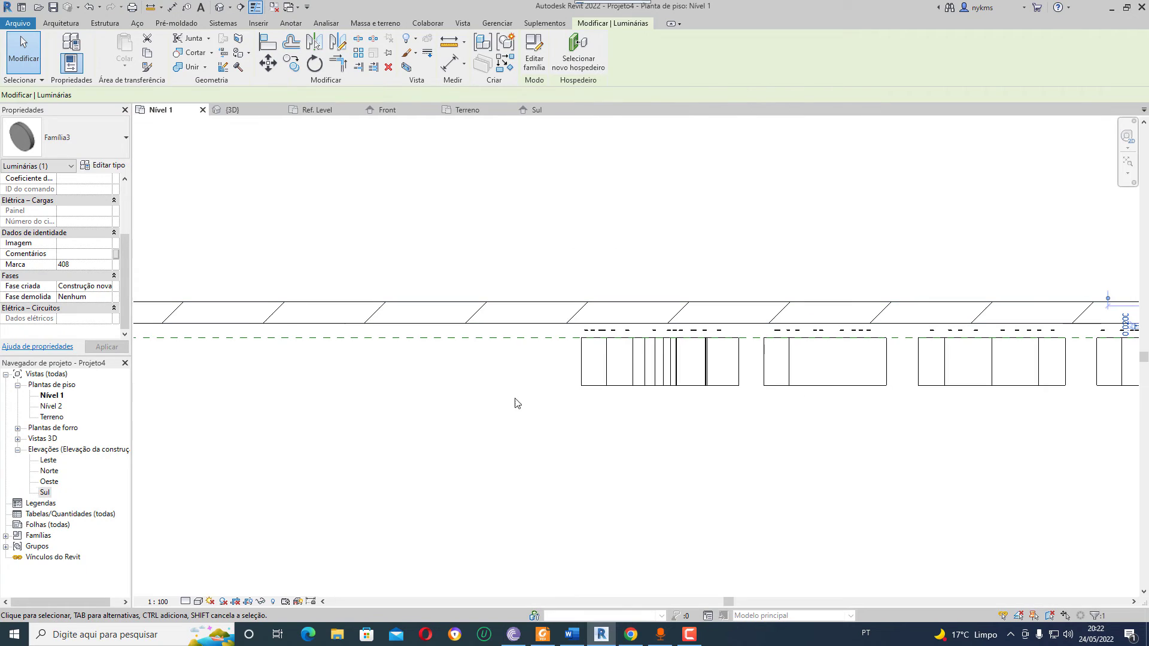
scroll(353, 299, "down", 2)
scroll(562, 371, "up", 1)
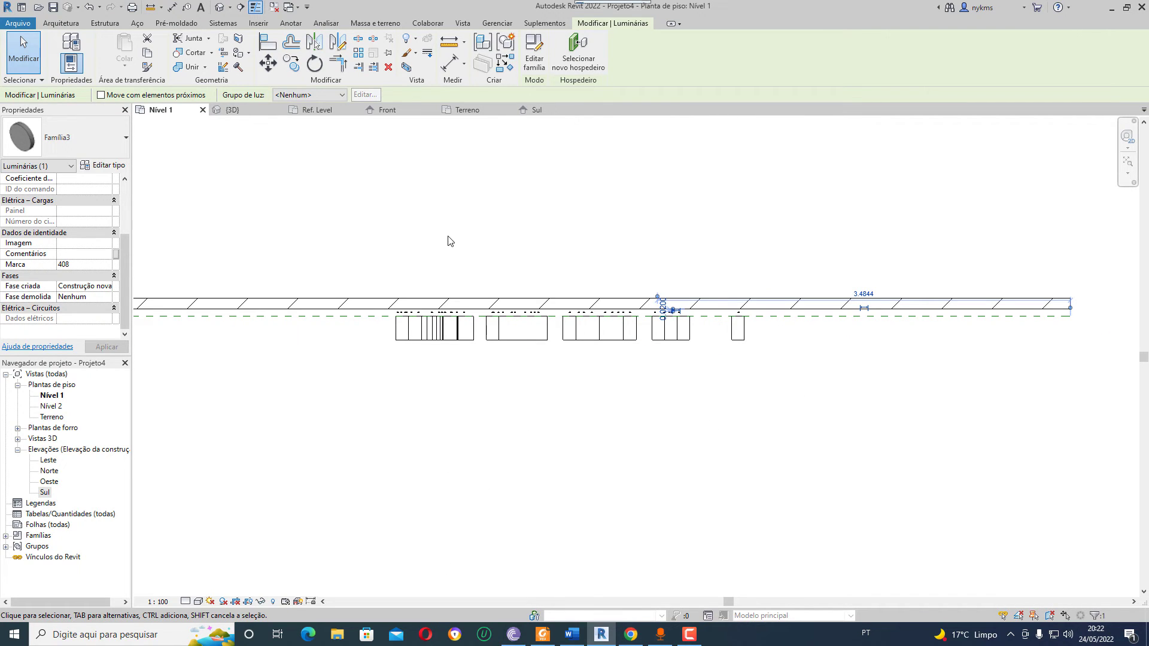
left_click(229, 8)
left_click(231, 37)
scroll(527, 294, "down", 2)
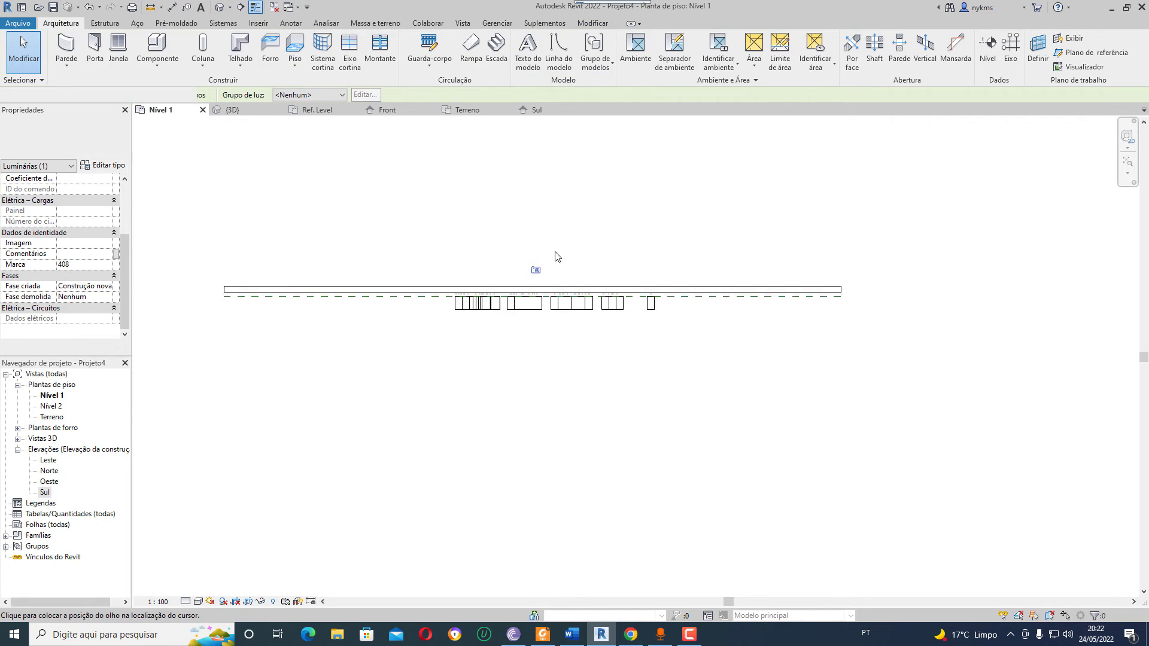
scroll(554, 256, "down", 2)
scroll(554, 260, "down", 1)
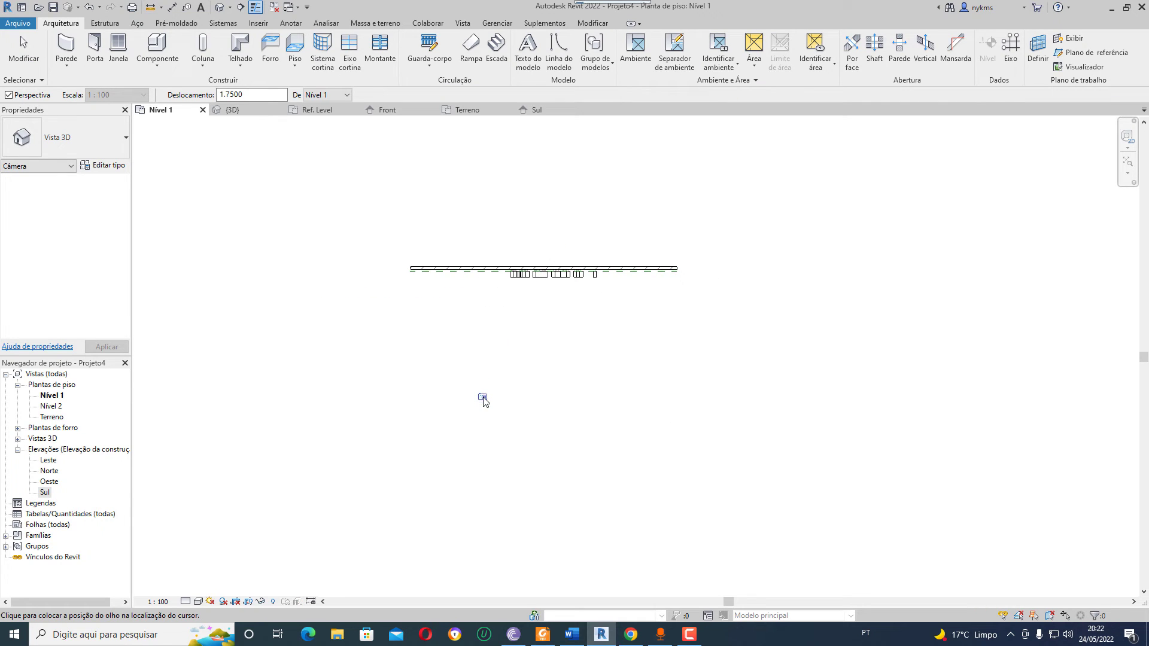
left_click(550, 256)
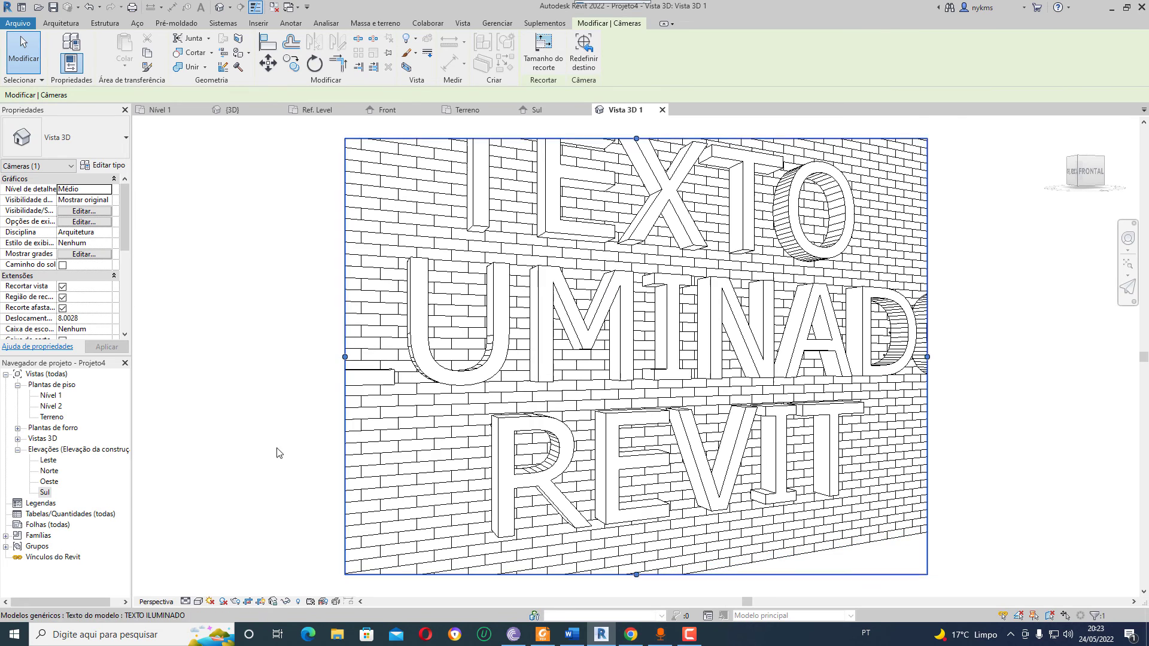
Move the camera farther back and widen Vista 3D 1's crop region leftward.
left_click(159, 109)
scroll(585, 335, "down", 1)
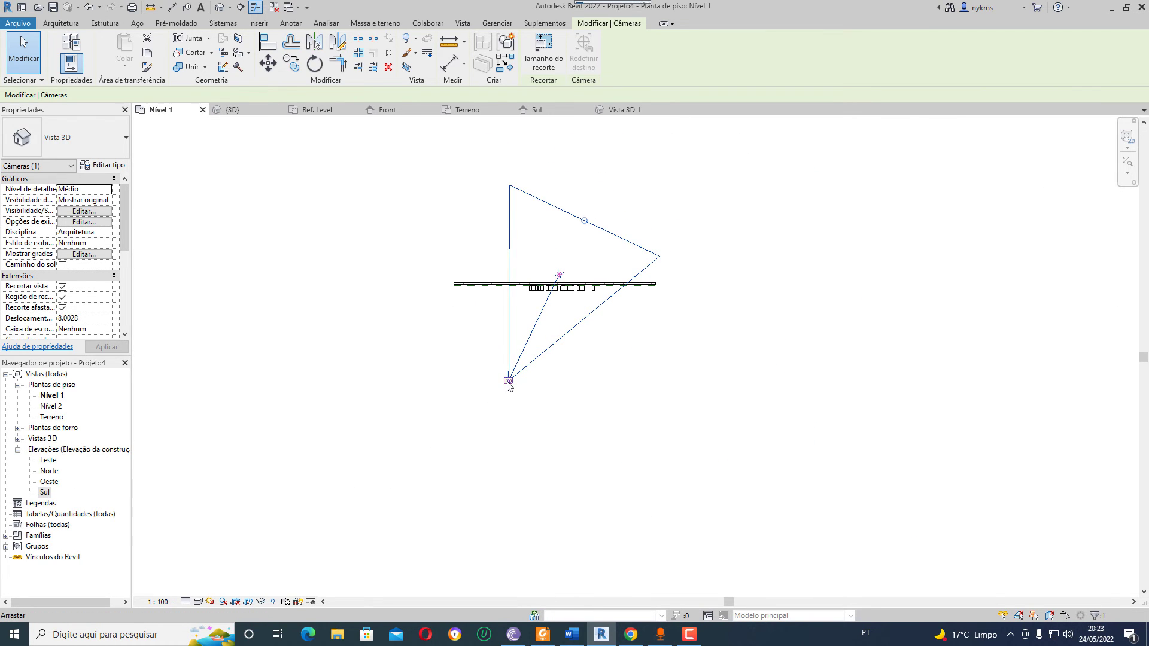
left_click_drag(509, 381, 488, 422)
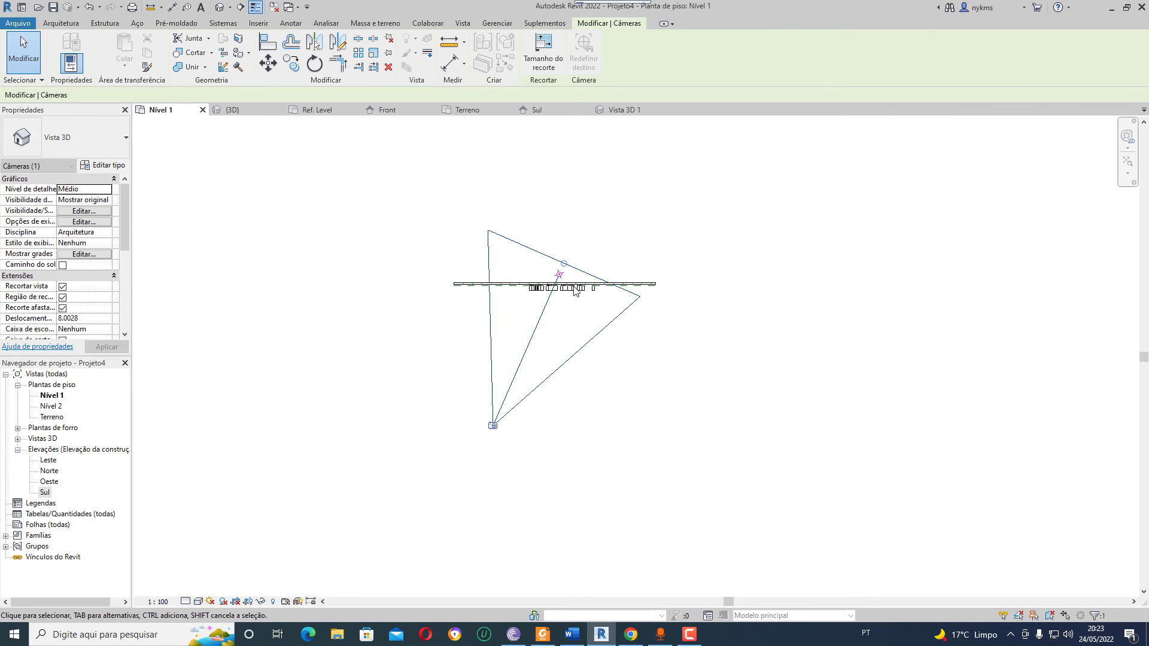
key("ctrl+Tab")
left_click(369, 312)
left_click_drag(369, 358, 291, 358)
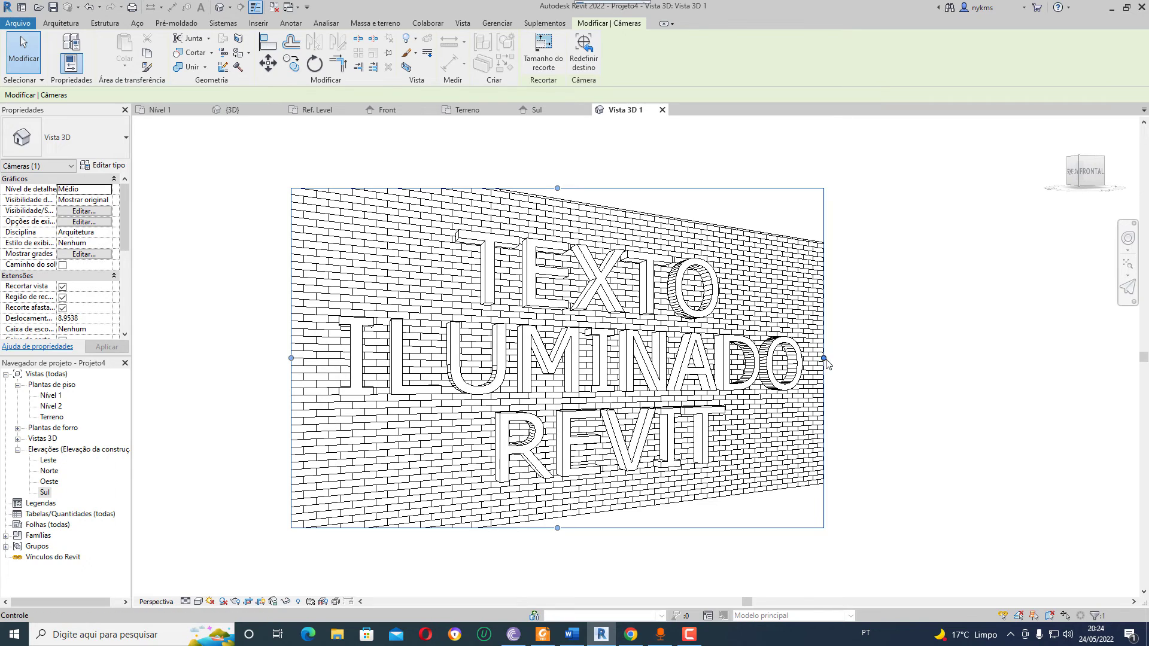
Widen the crop slightly, then render at Média quality with Interior: Artificial apenas lighting.
left_click_drag(824, 357, 831, 358)
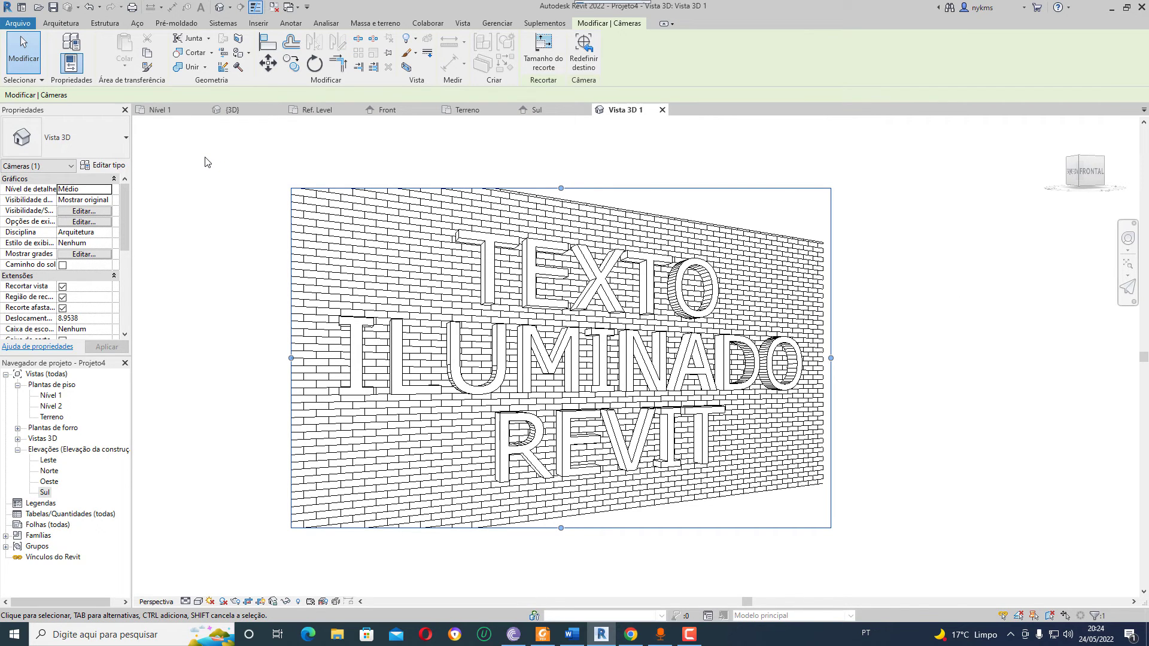
key("r")
key("r")
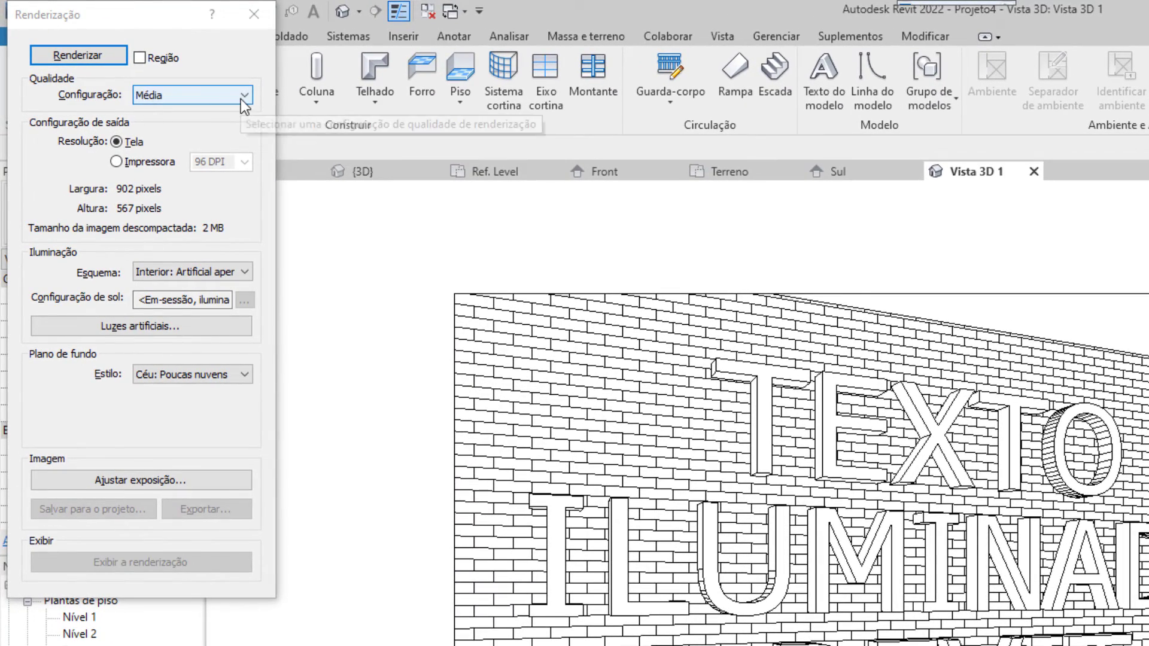
left_click(226, 98)
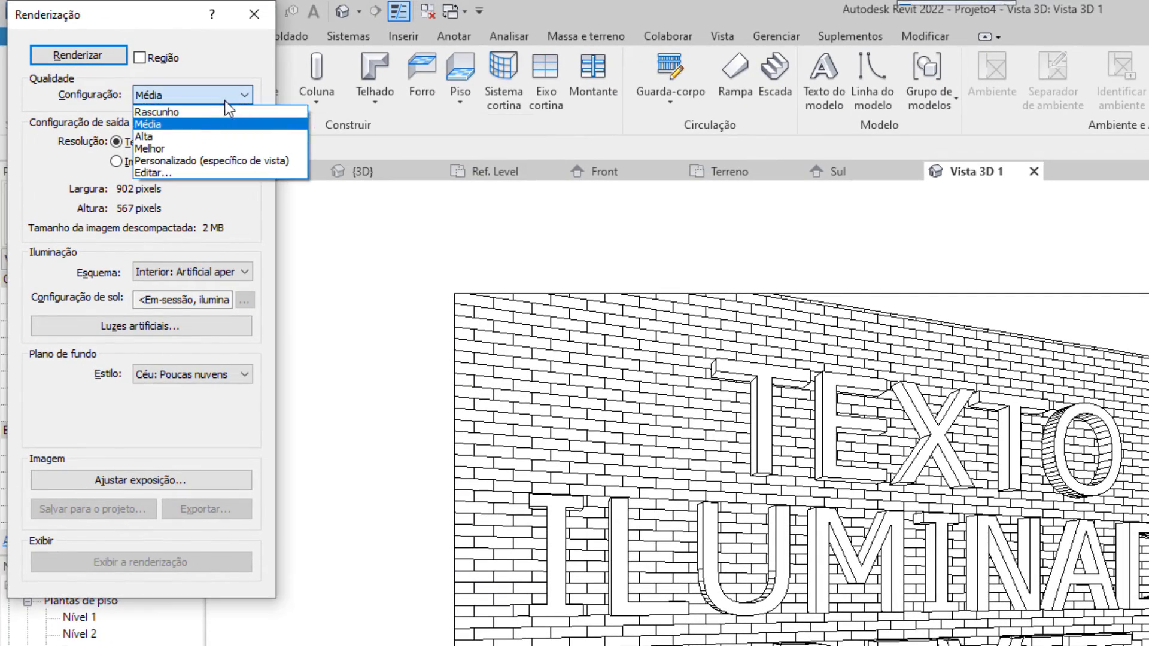
left_click(153, 125)
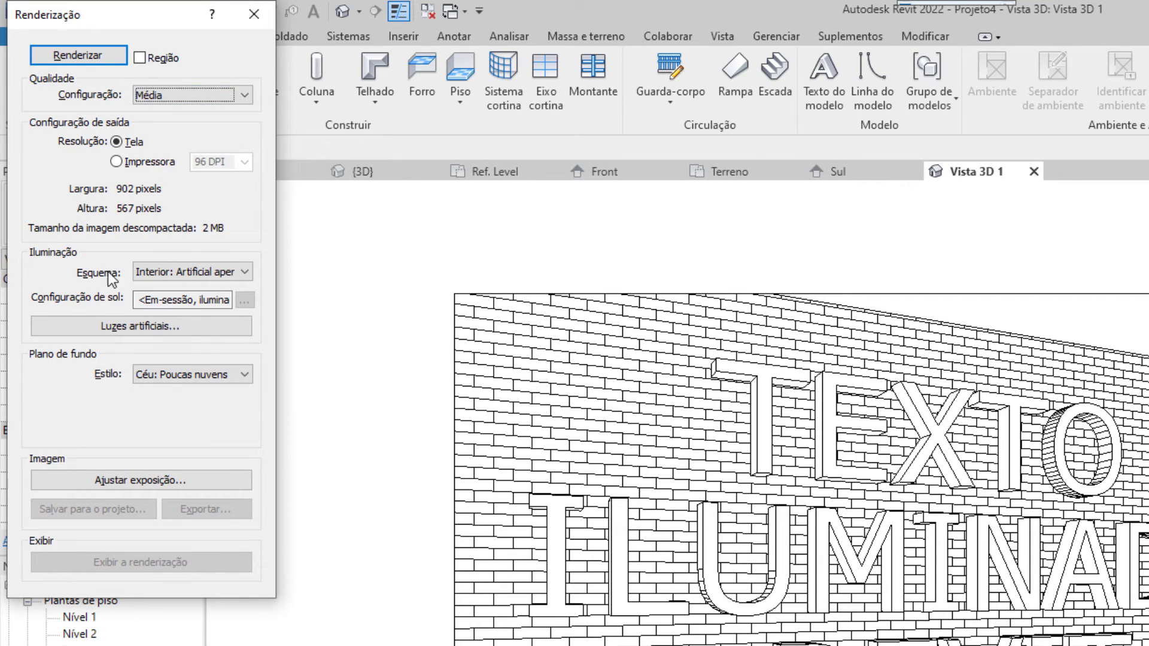
left_click(235, 272)
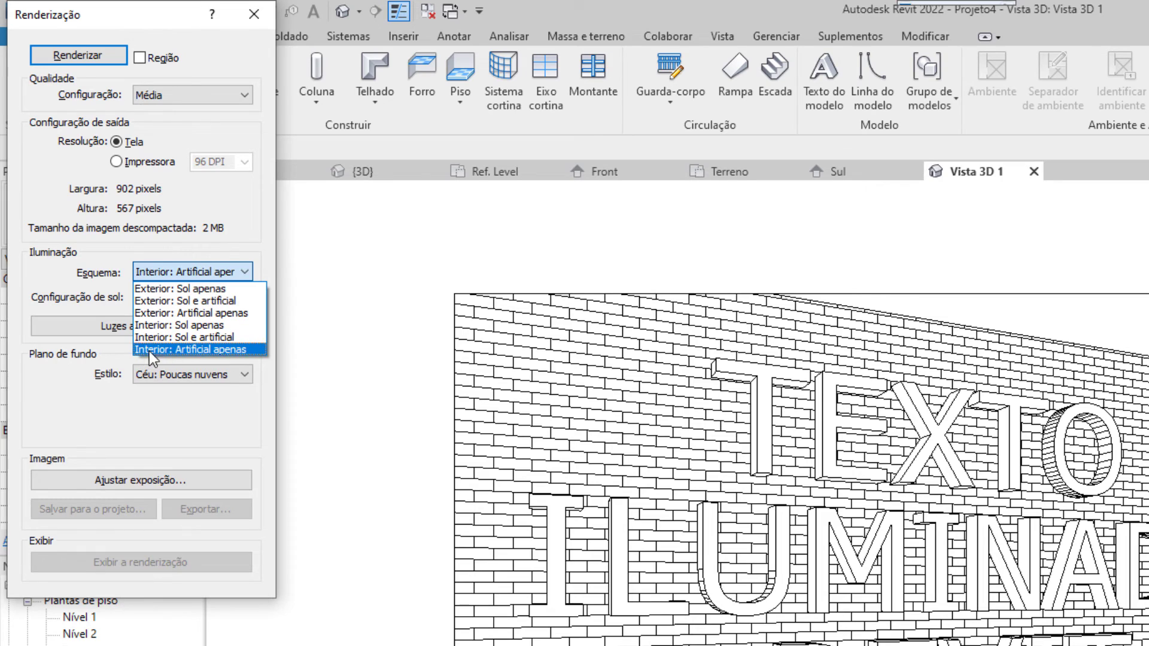
left_click(202, 350)
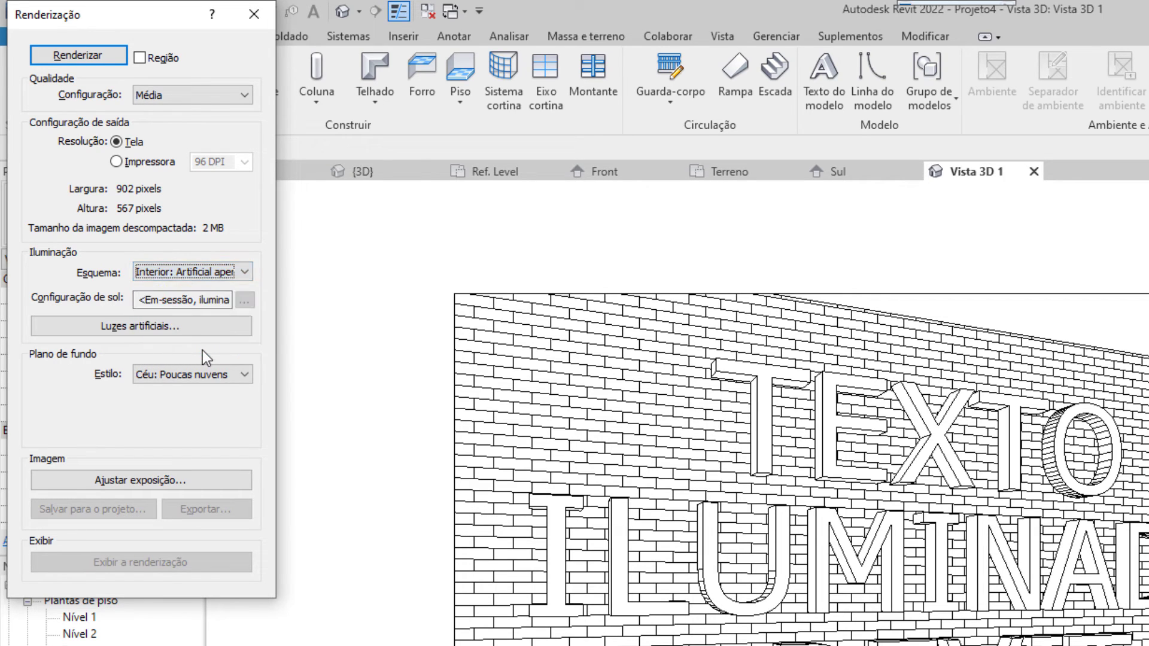
left_click(78, 55)
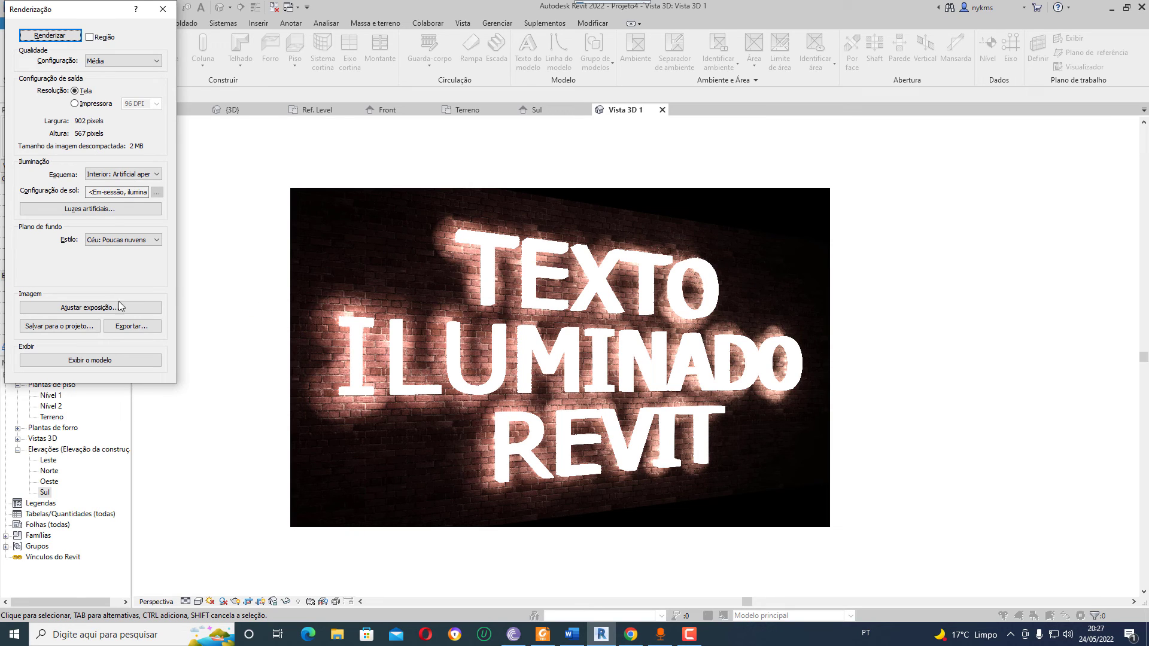
Apply exposure 6.37, highlights 0.16 and shadows 2.12 to the render.
left_click(108, 308)
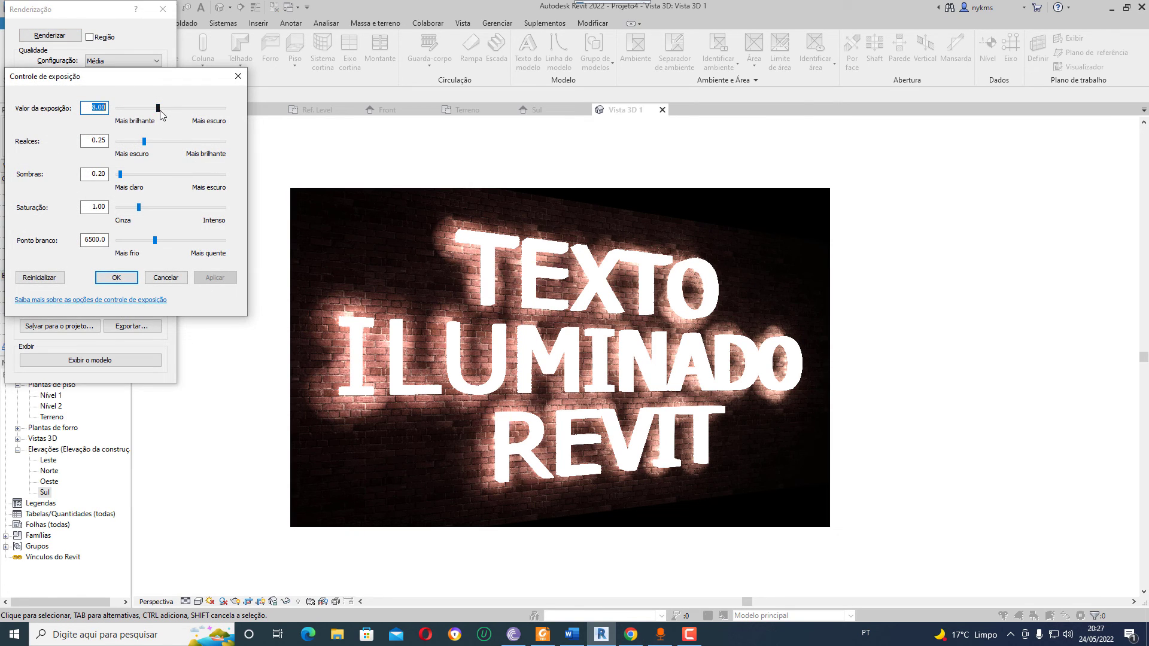
left_click_drag(159, 114, 151, 114)
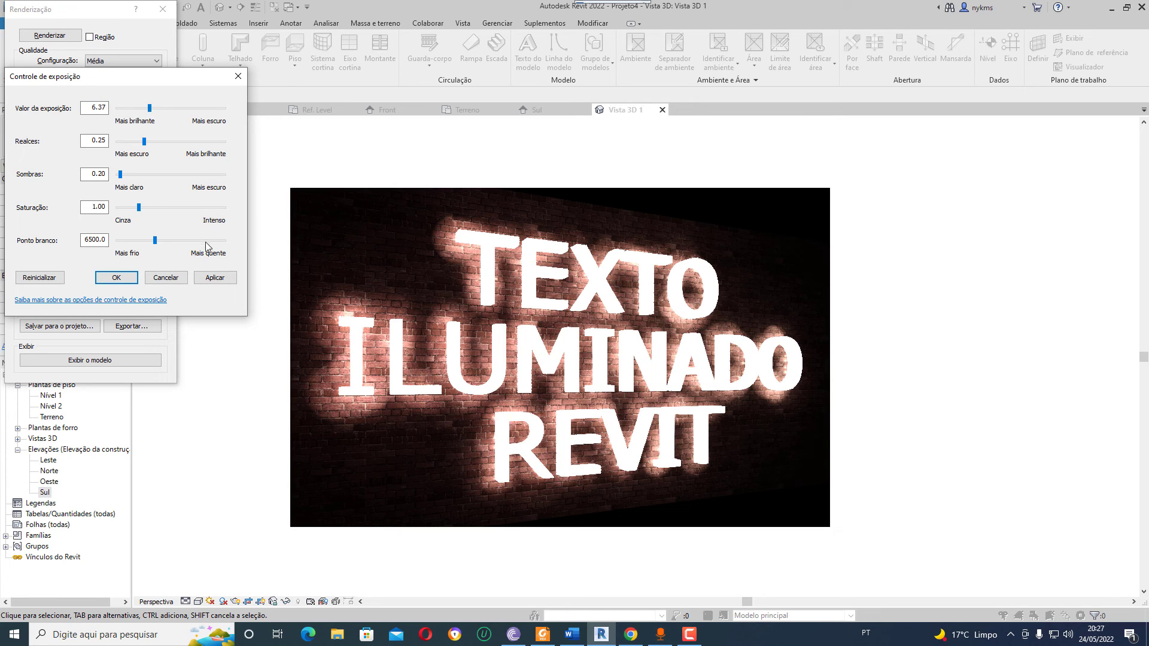
left_click(215, 278)
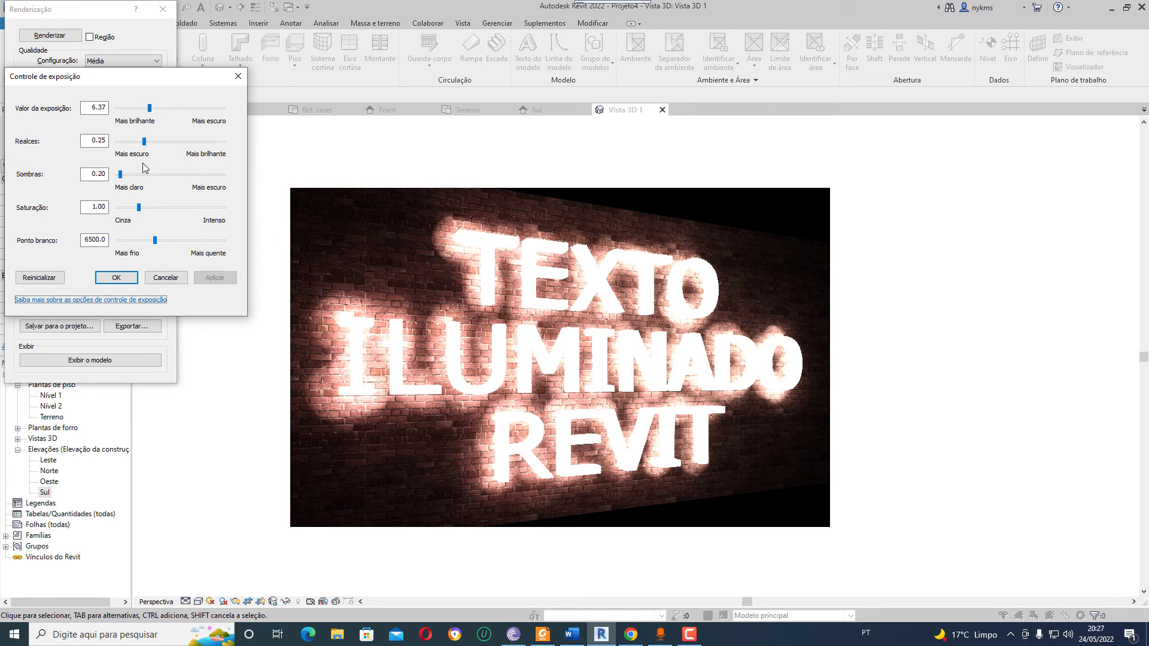
left_click_drag(144, 141, 134, 142)
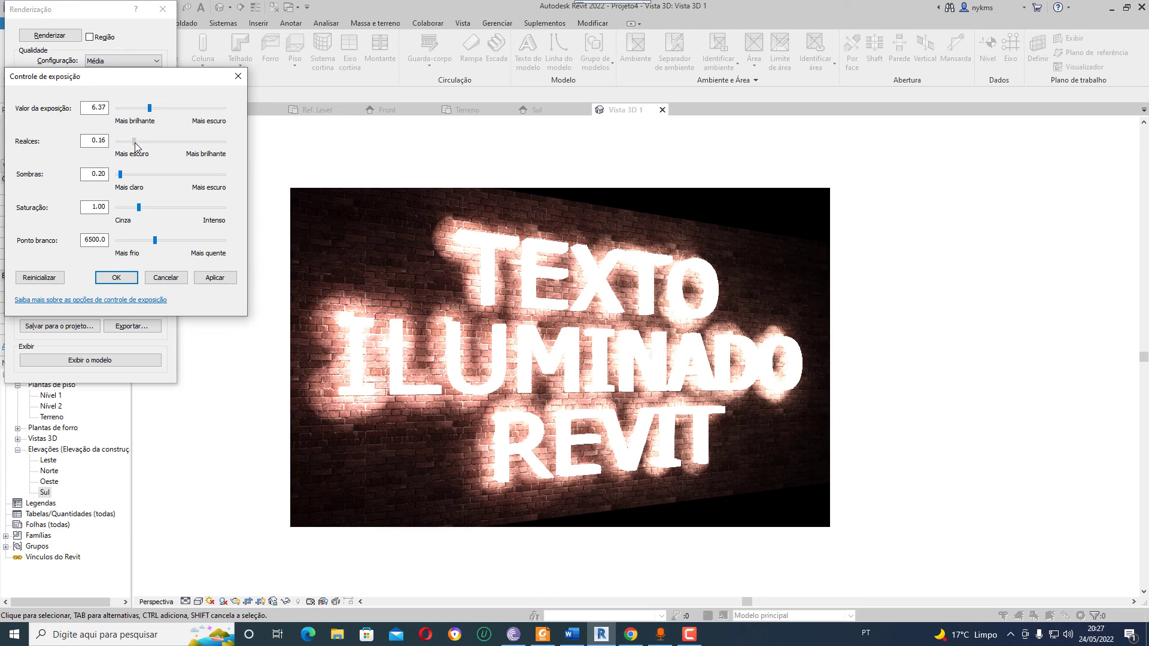
left_click(220, 277)
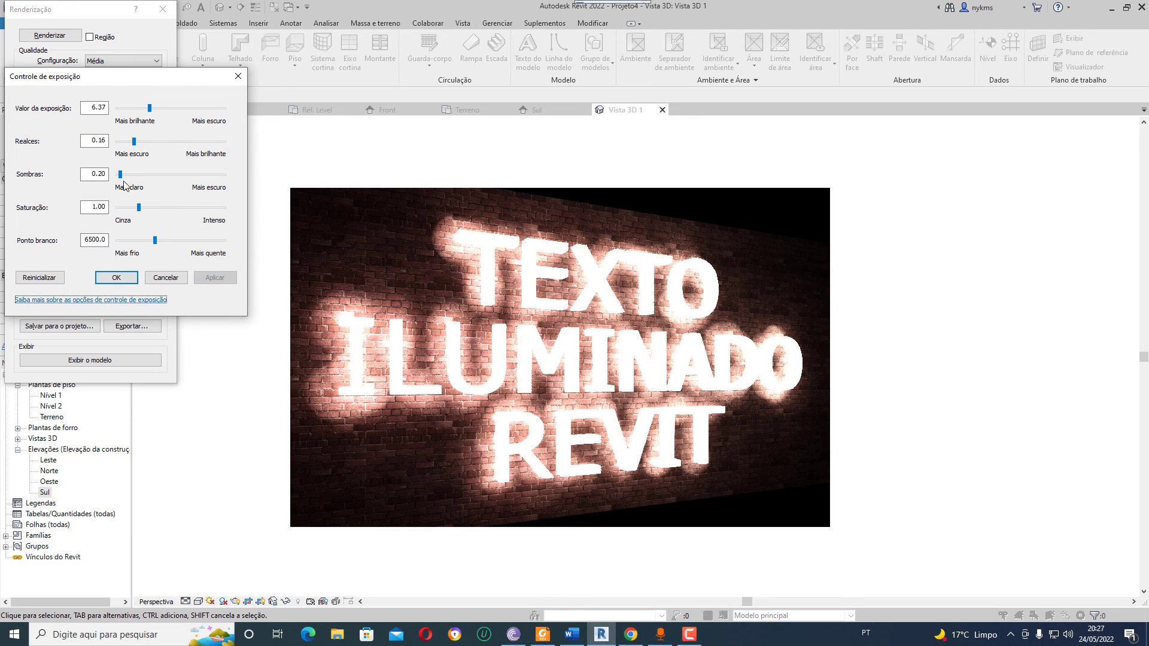
left_click_drag(121, 176, 172, 175)
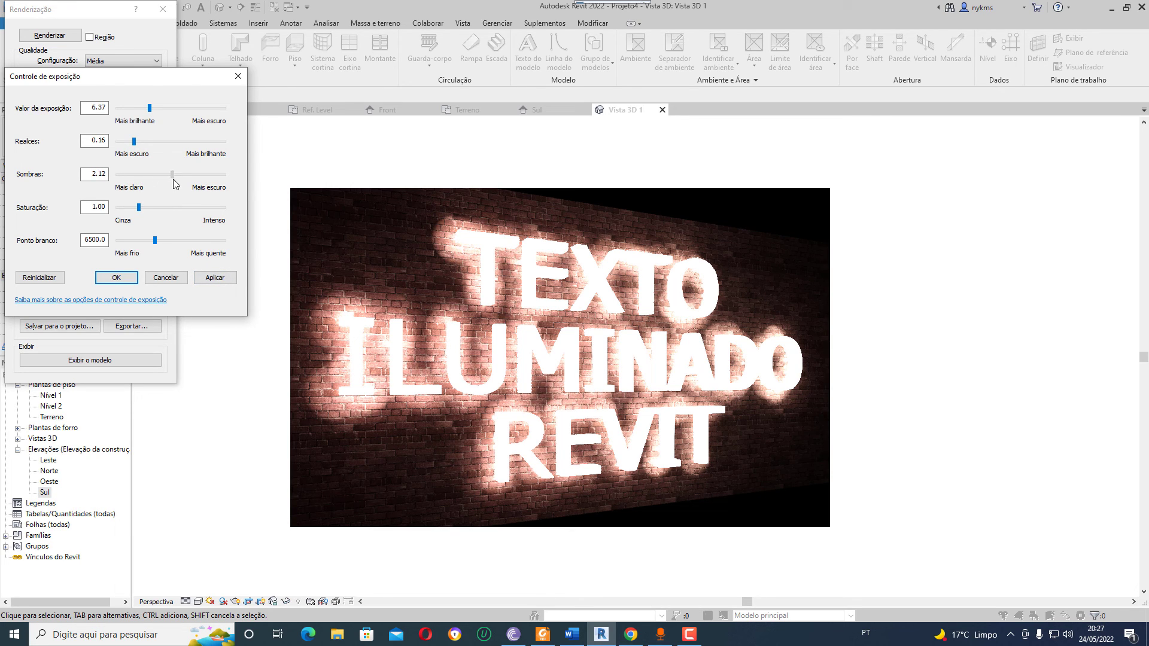
left_click(221, 280)
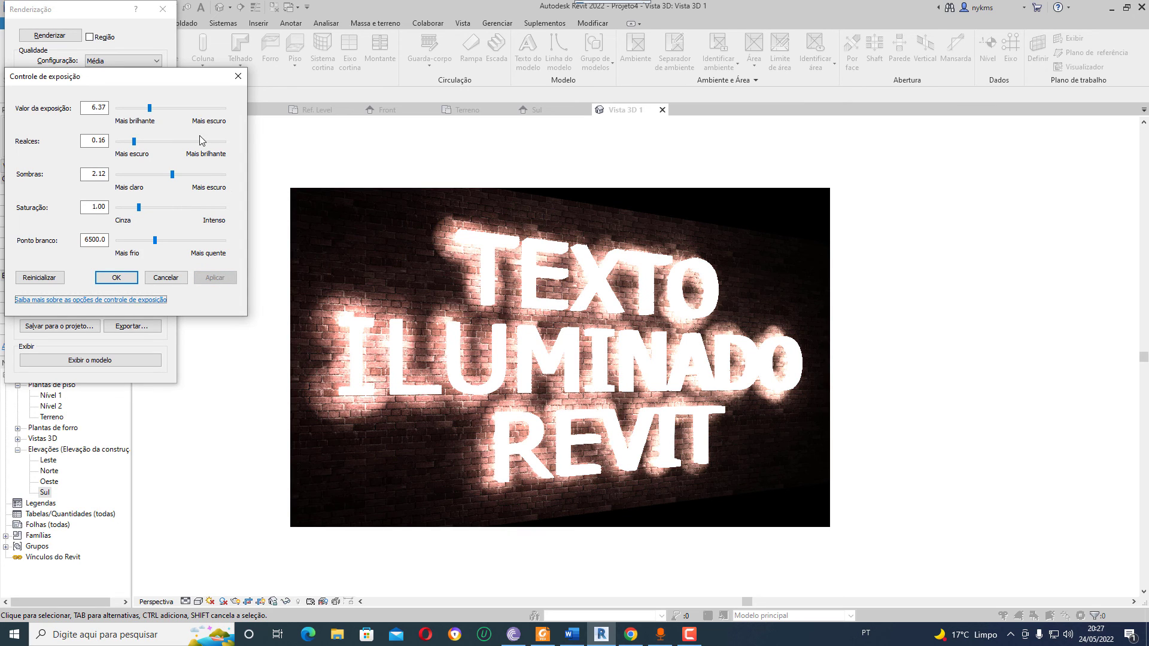
Fine-tune the render exposure up to 8.26 and raise saturation to 2.19.
left_click_drag(149, 109, 155, 108)
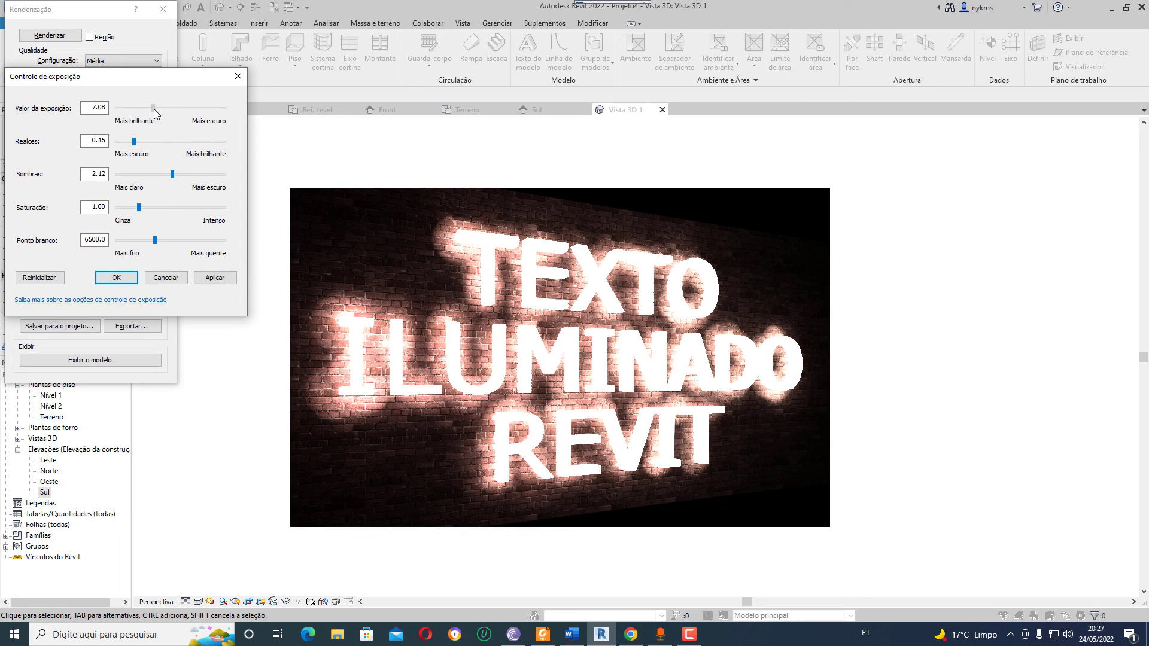
left_click(224, 279)
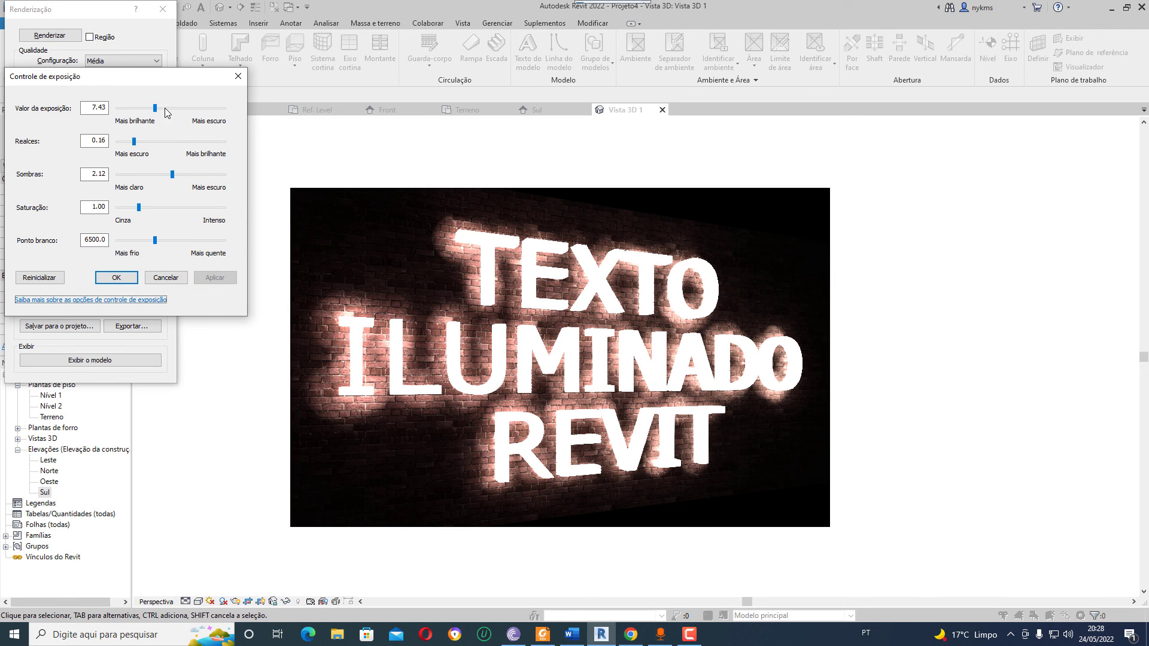
left_click_drag(155, 109, 162, 110)
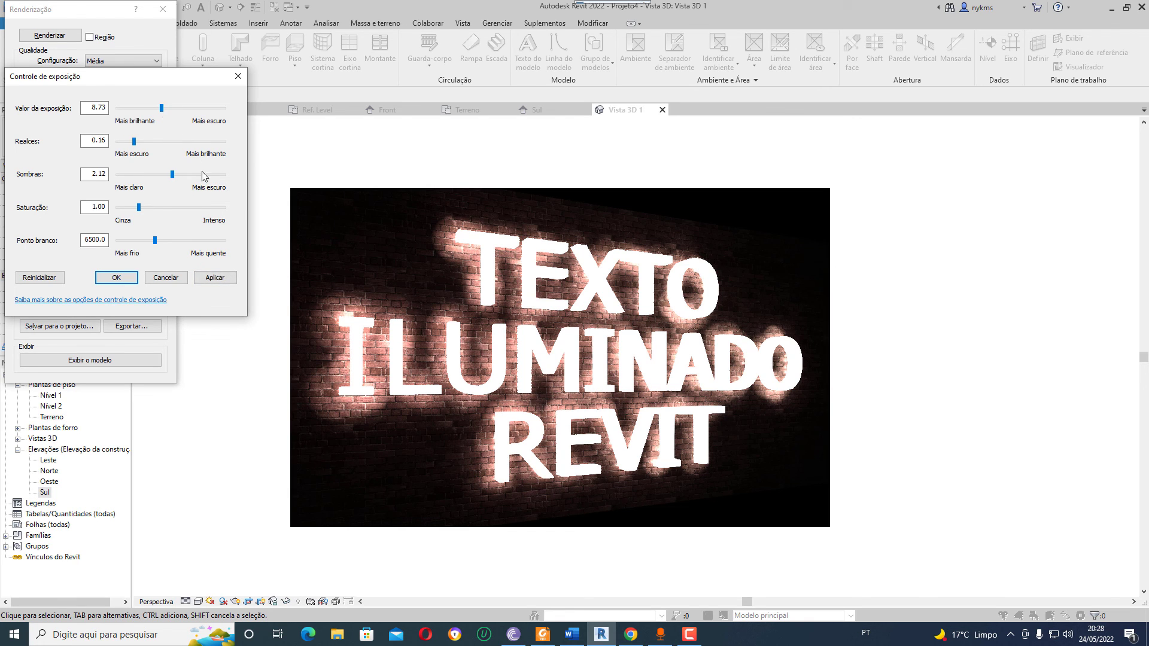
left_click(221, 282)
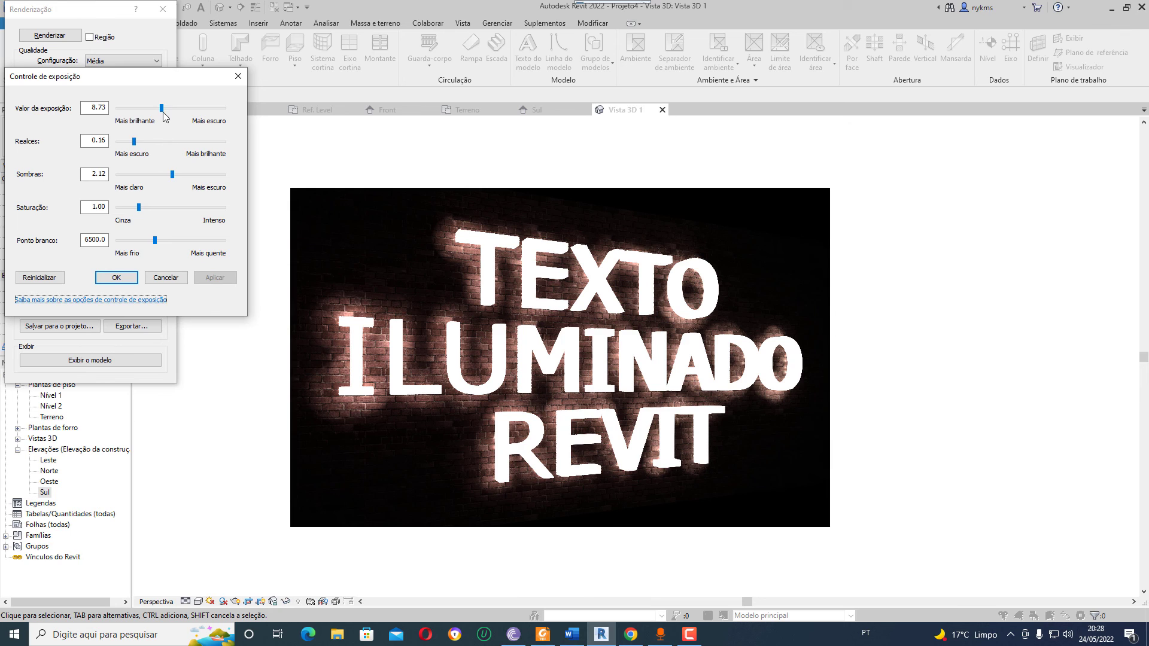
left_click_drag(162, 108, 160, 110)
left_click(220, 280)
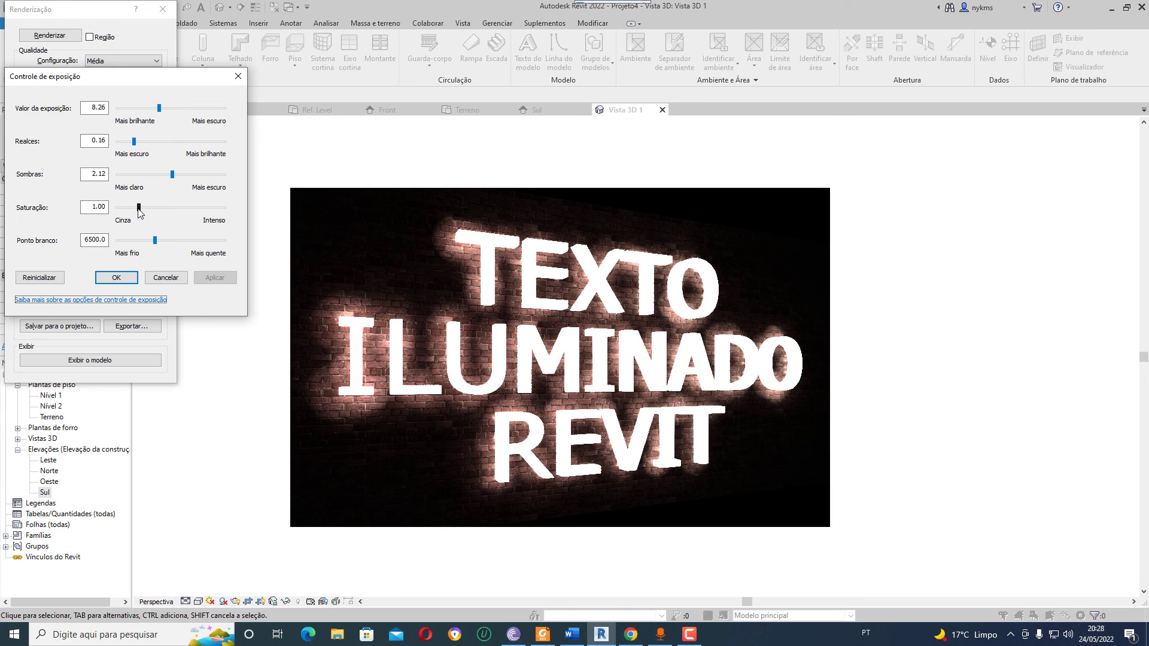
left_click_drag(138, 209, 164, 210)
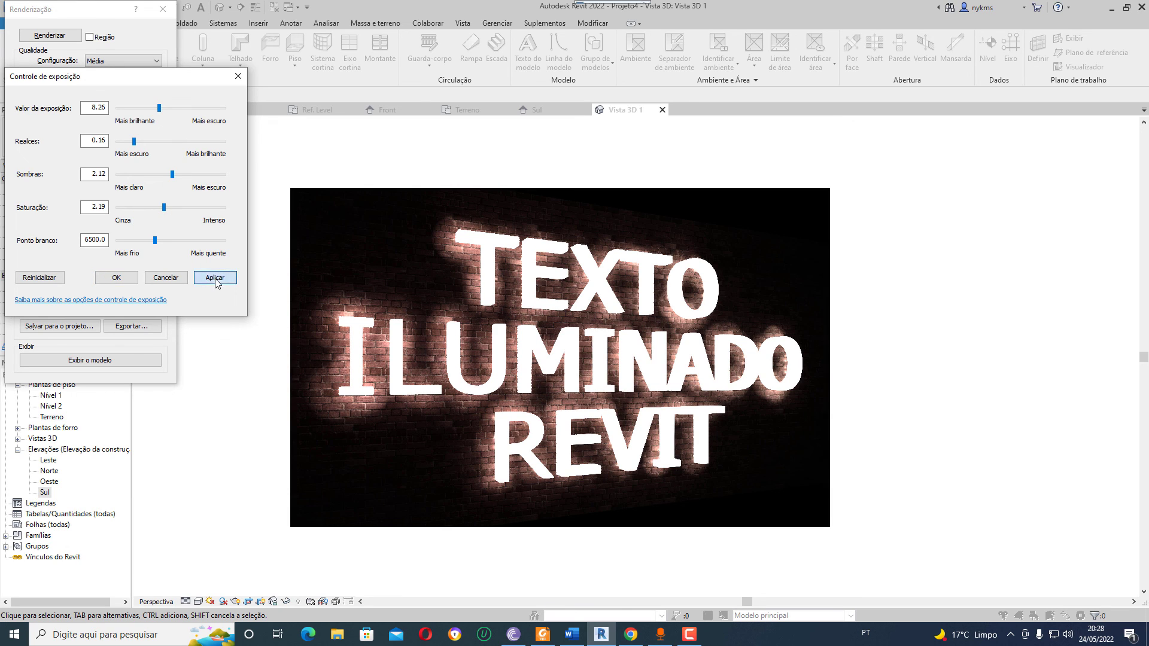
left_click(216, 279)
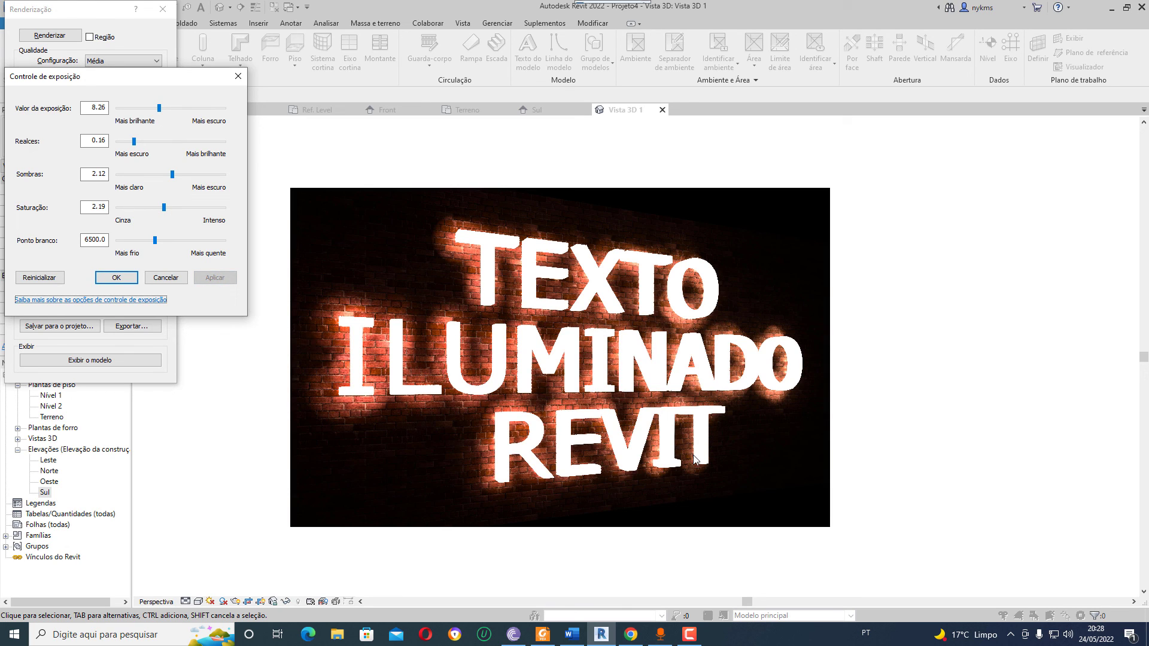